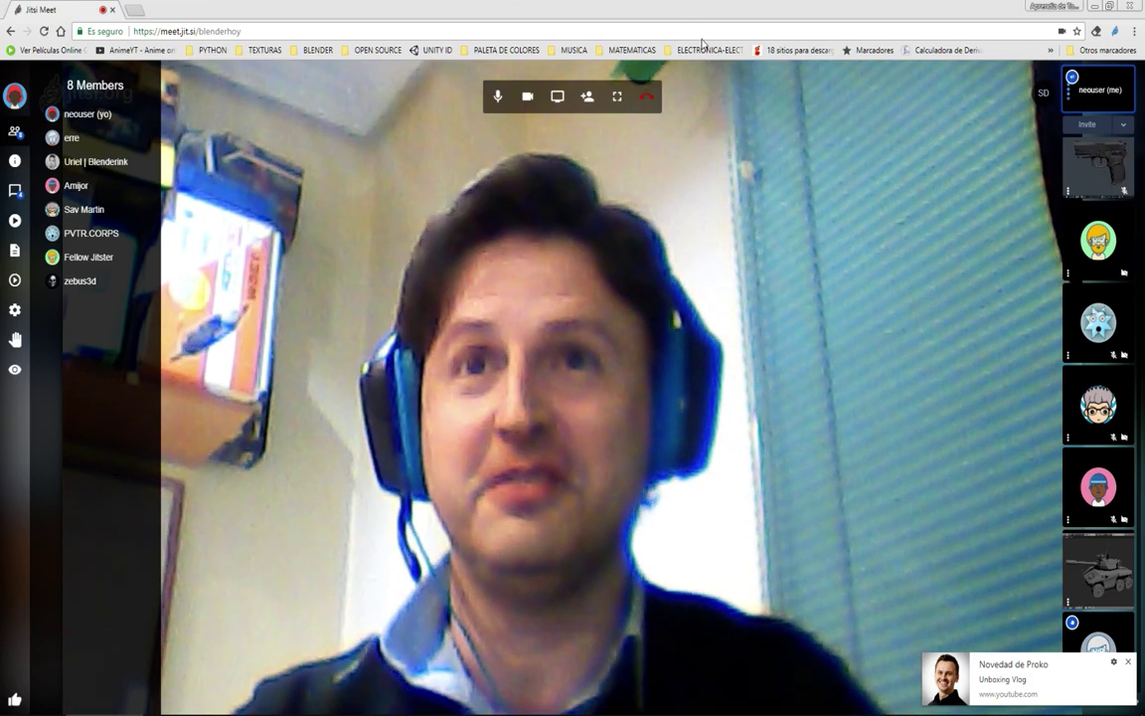
# Mute your microphone and pin the participant's Blender screen share as the main view
pyautogui.click(497, 97)
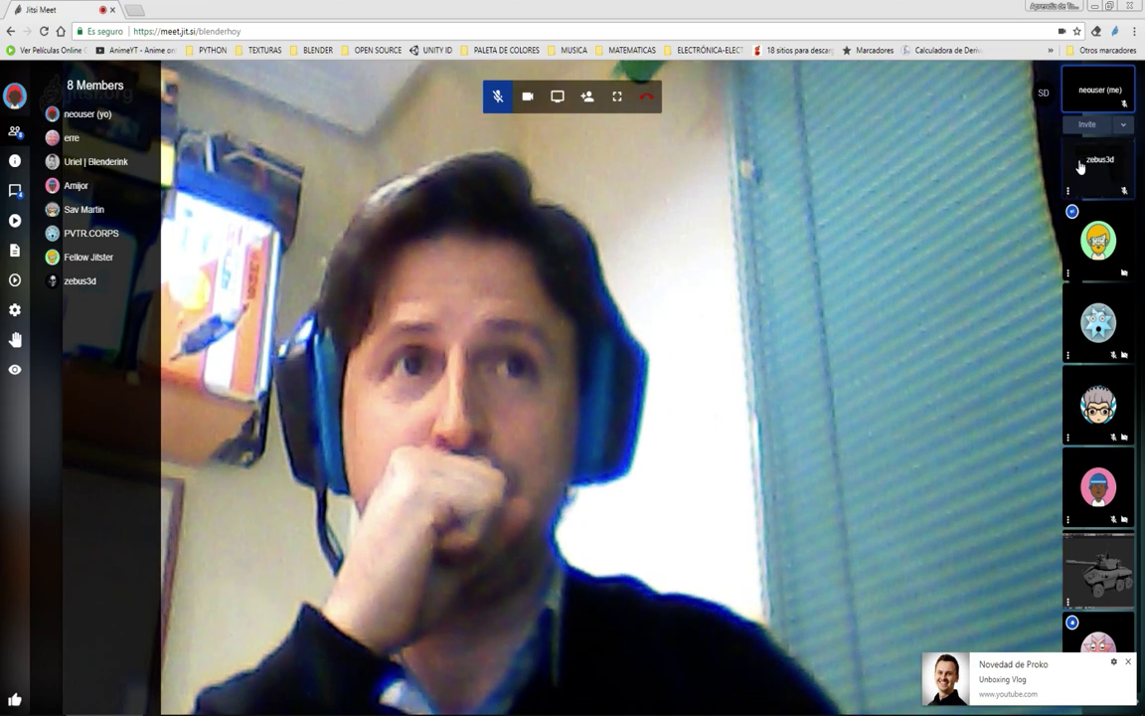
pyautogui.click(1082, 169)
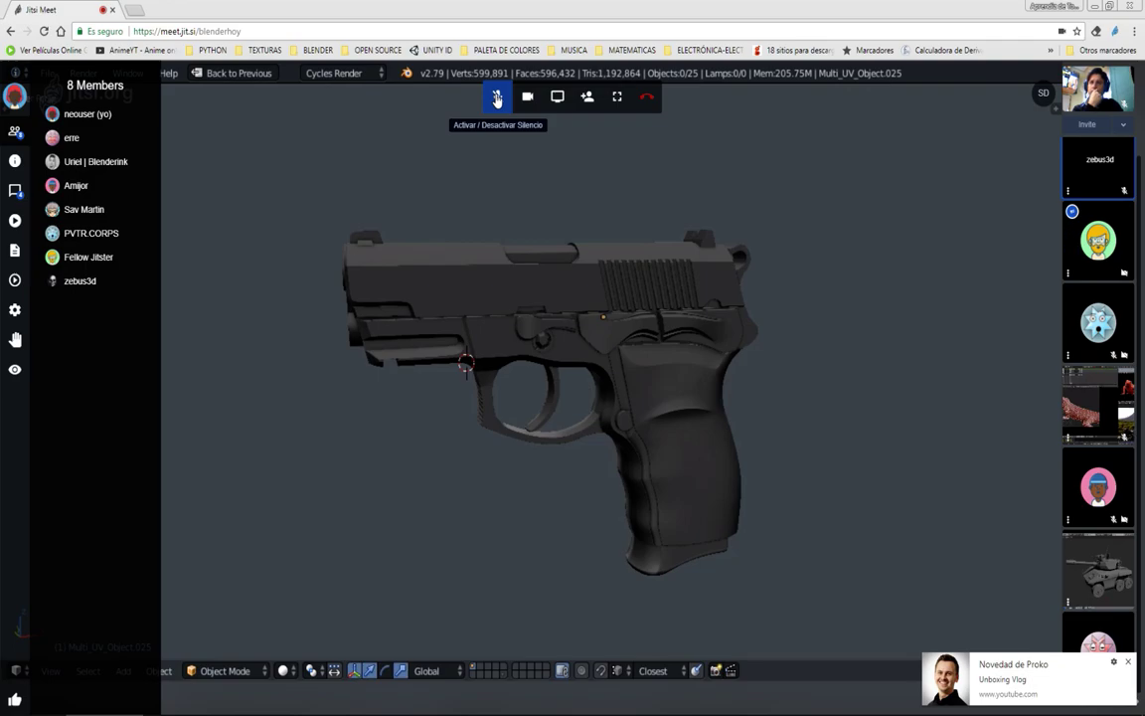
# Toggle the Activar/Desactivar Silencio button several times, leaving the microphone unmuted
pyautogui.click(497, 98)
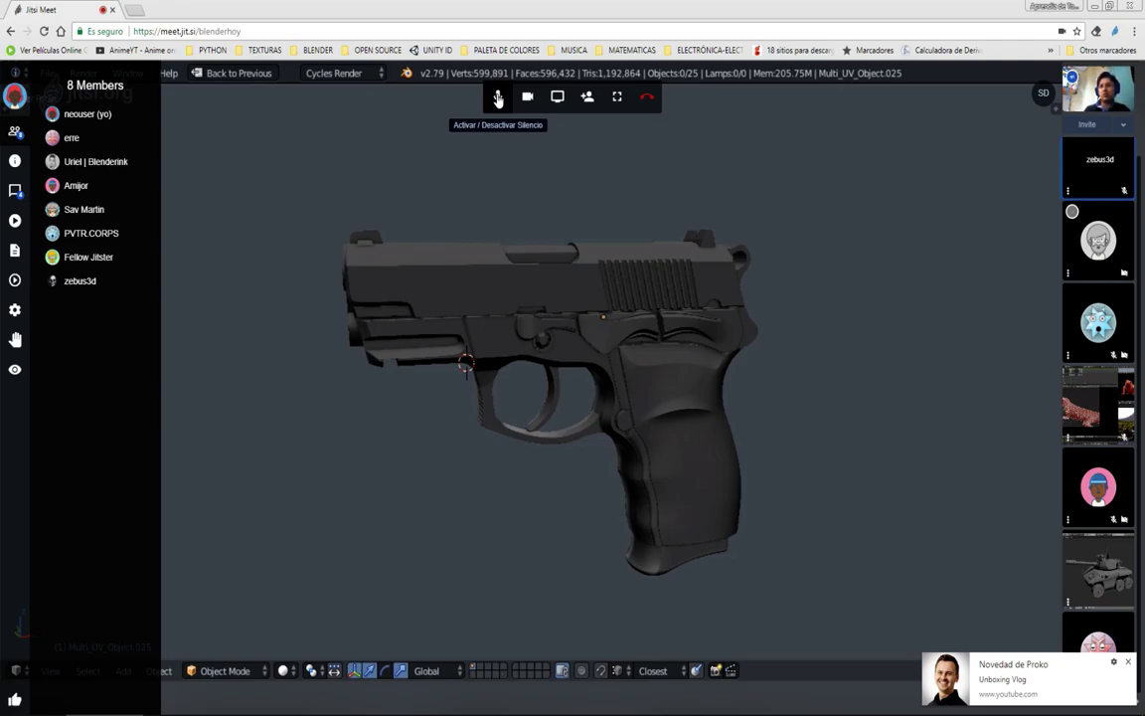
pyautogui.click(497, 98)
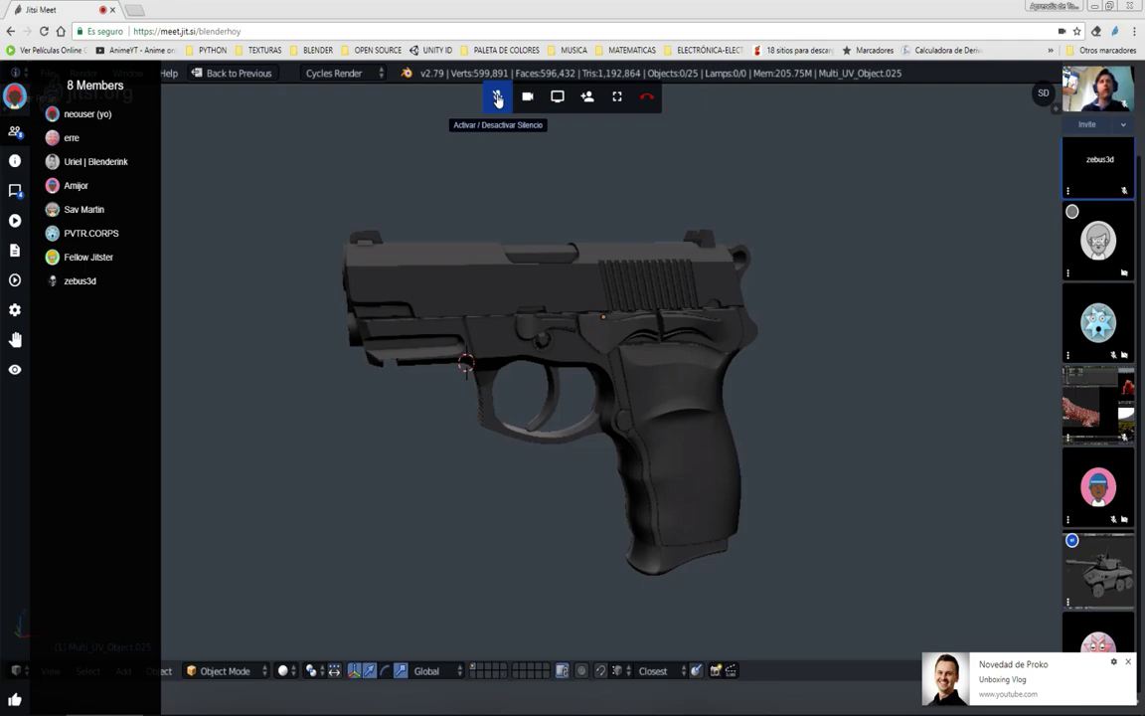
pyautogui.click(497, 98)
pyautogui.click(497, 99)
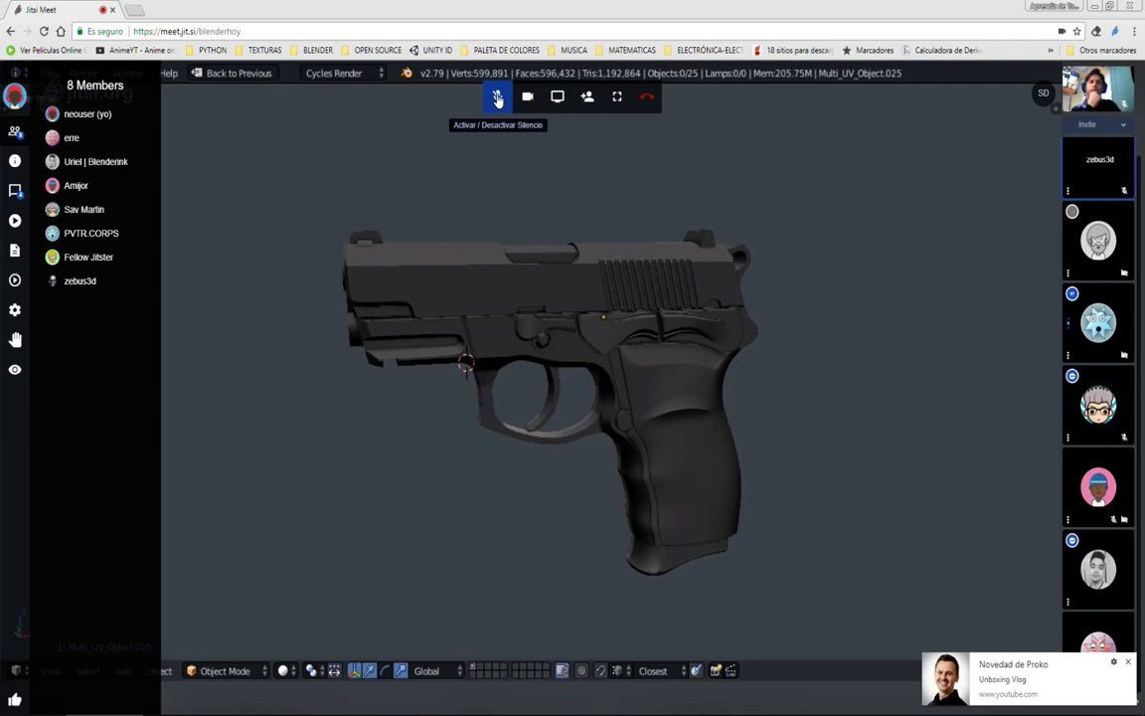
pyautogui.click(498, 98)
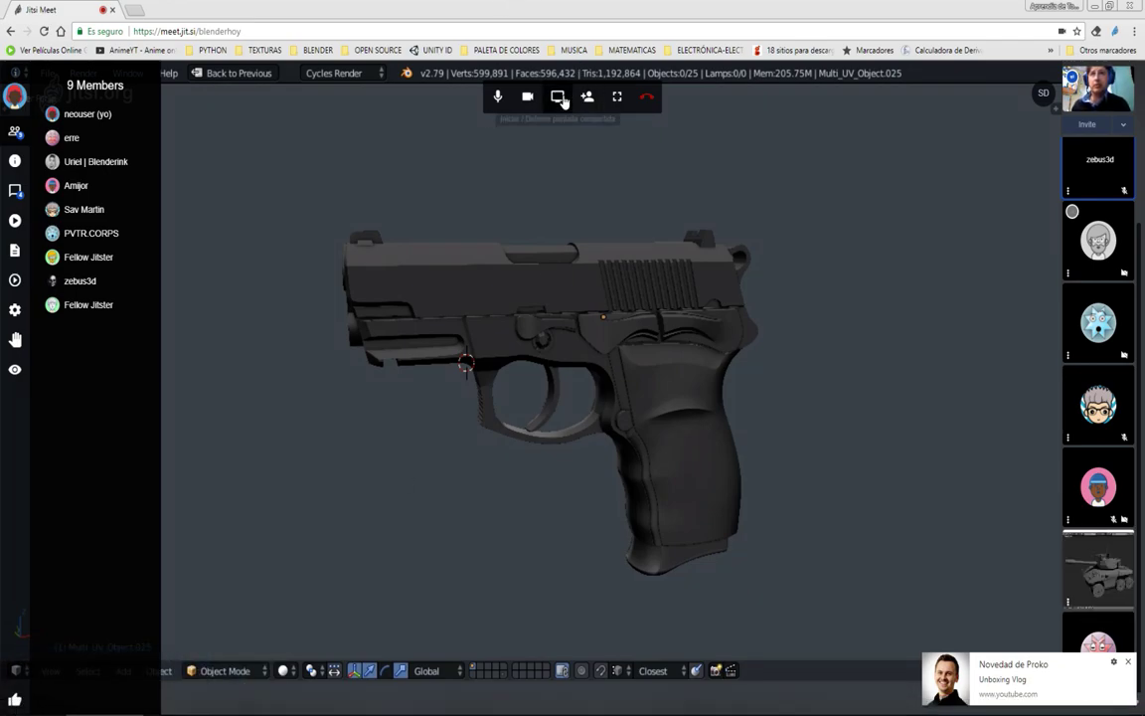
# Share Pantalla 1 with the call, end with the mic muted, and hide the sharing notice
pyautogui.click(562, 101)
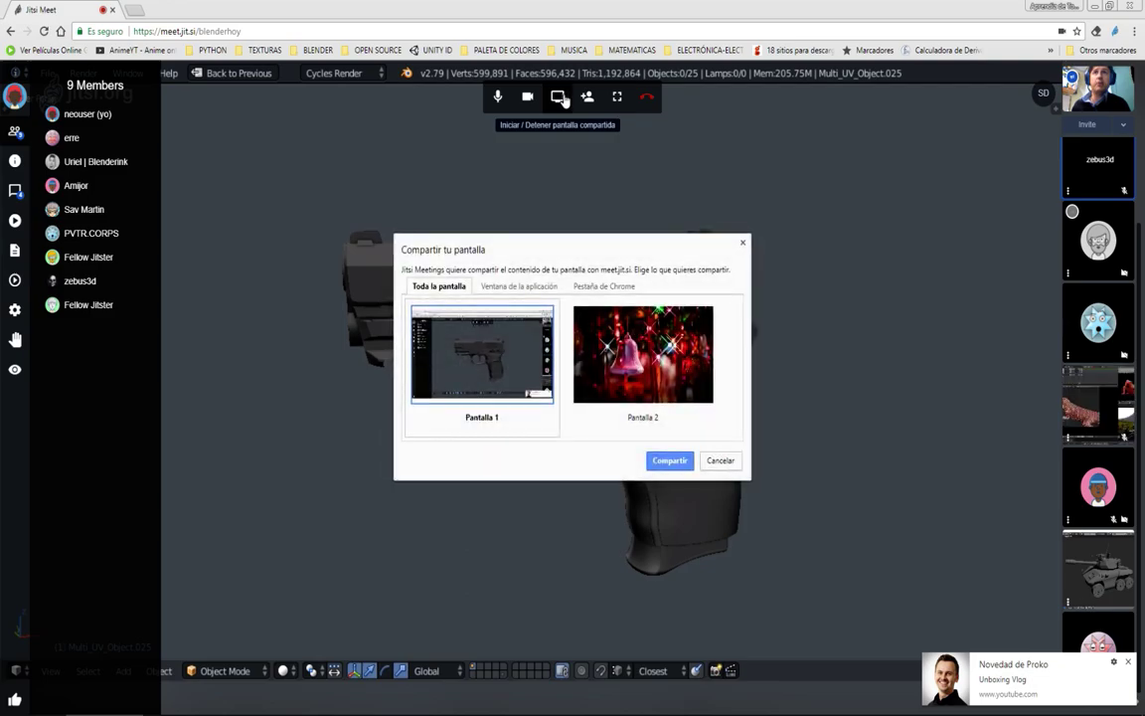
pyautogui.click(664, 460)
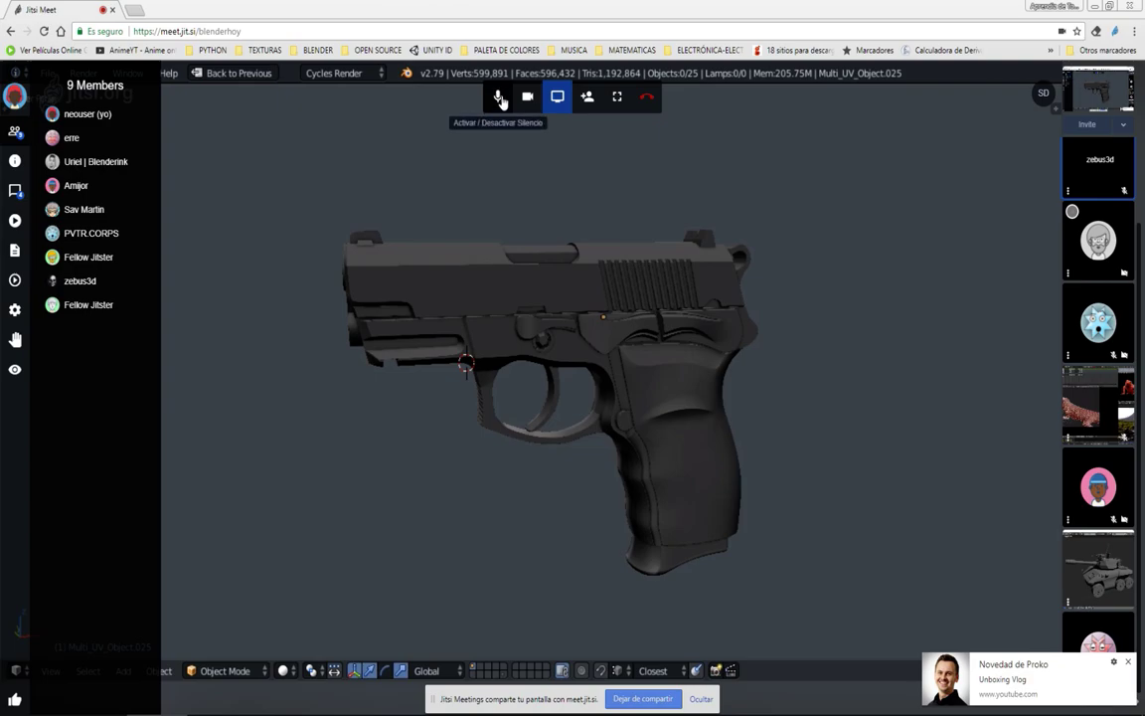
pyautogui.click(498, 97)
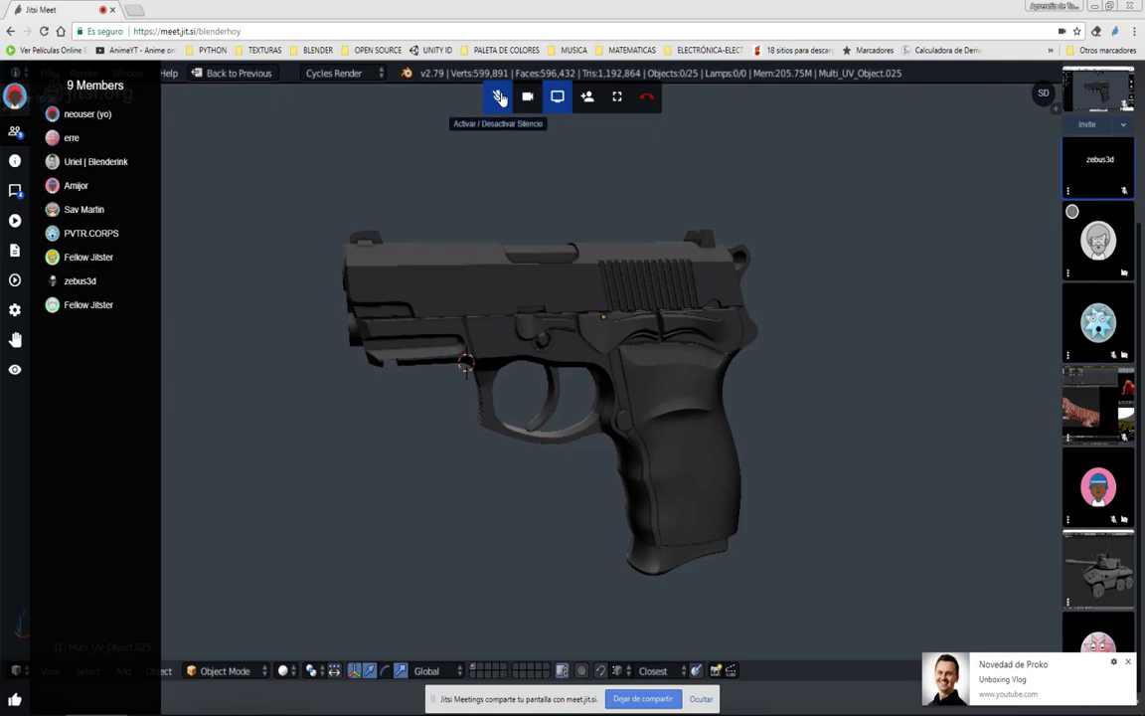
pyautogui.click(500, 97)
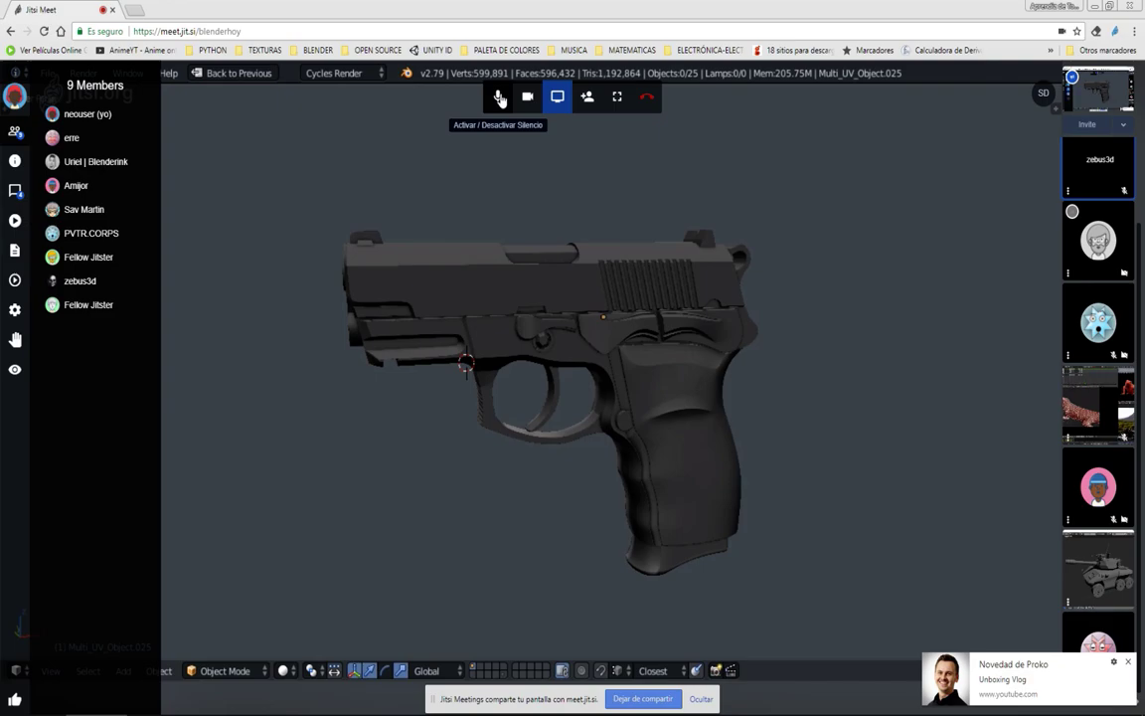
pyautogui.click(500, 97)
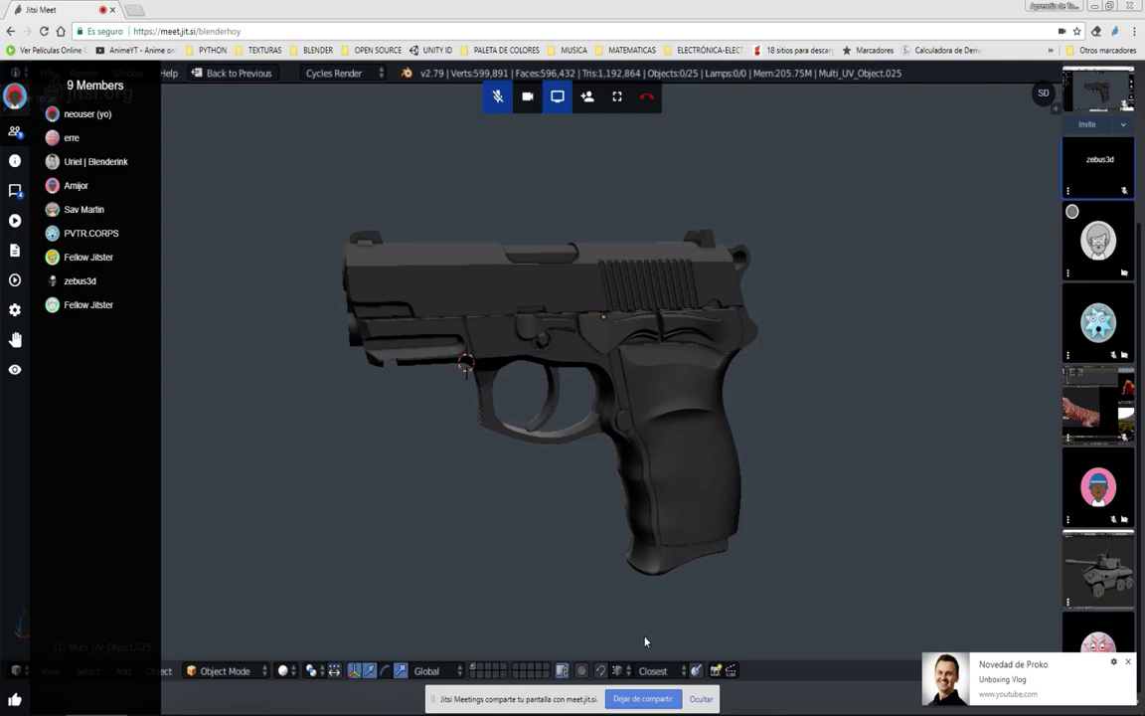
pyautogui.click(702, 700)
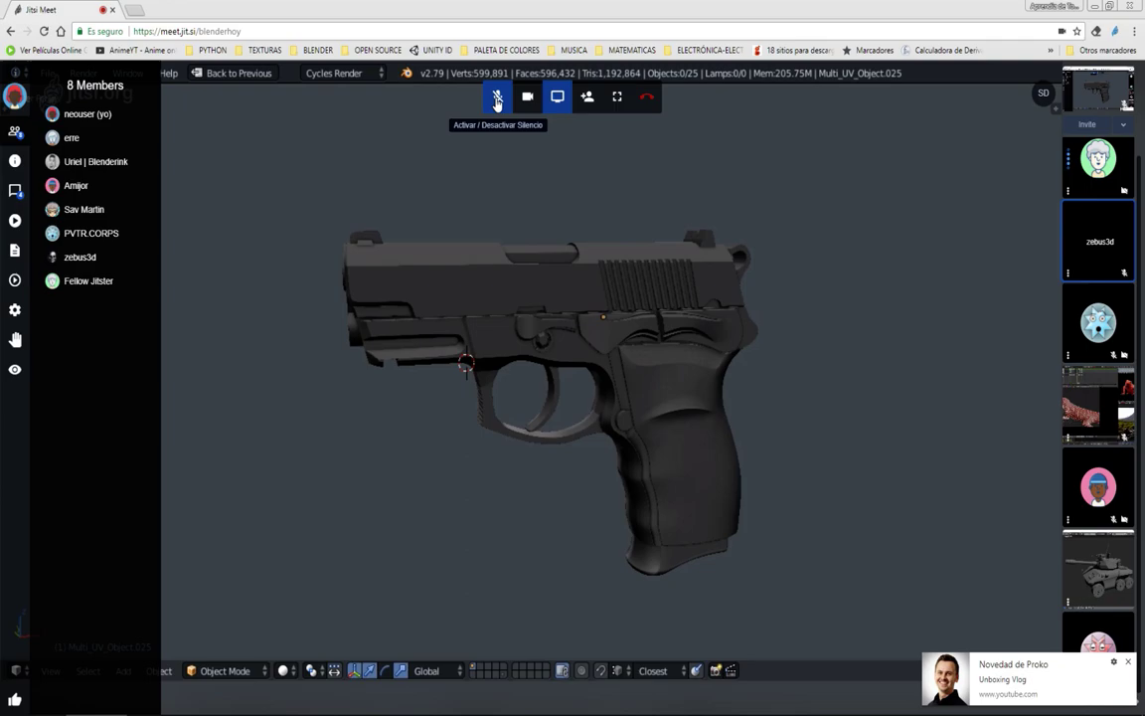
pyautogui.click(497, 100)
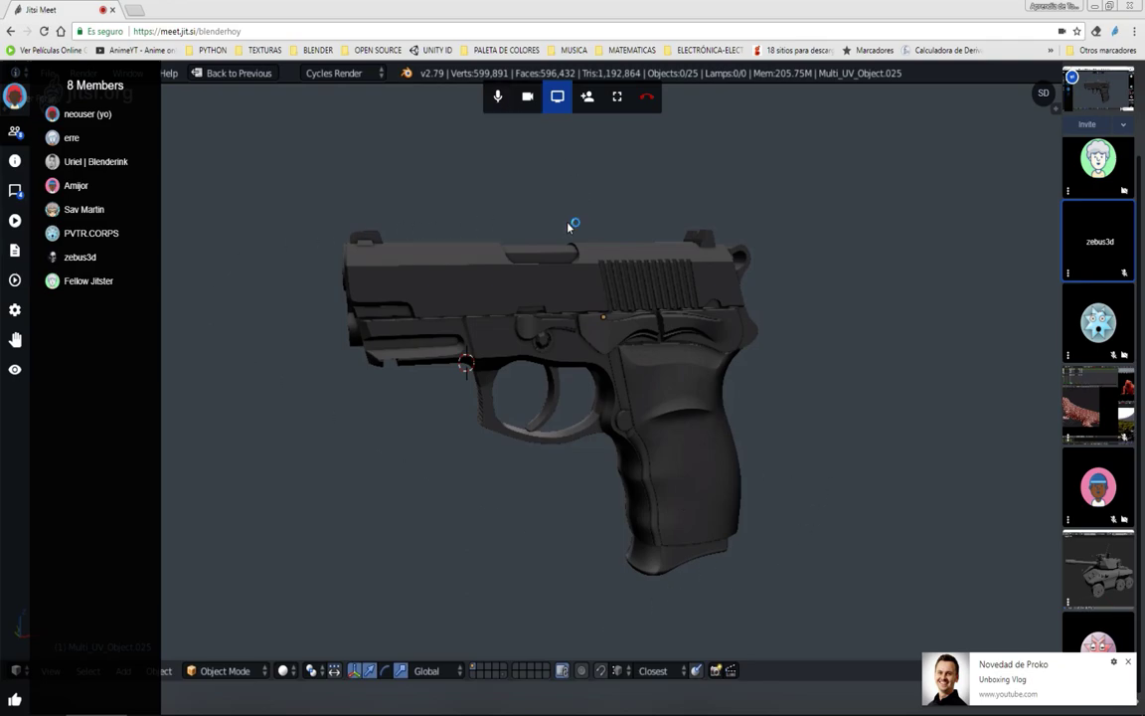
pyautogui.click(498, 99)
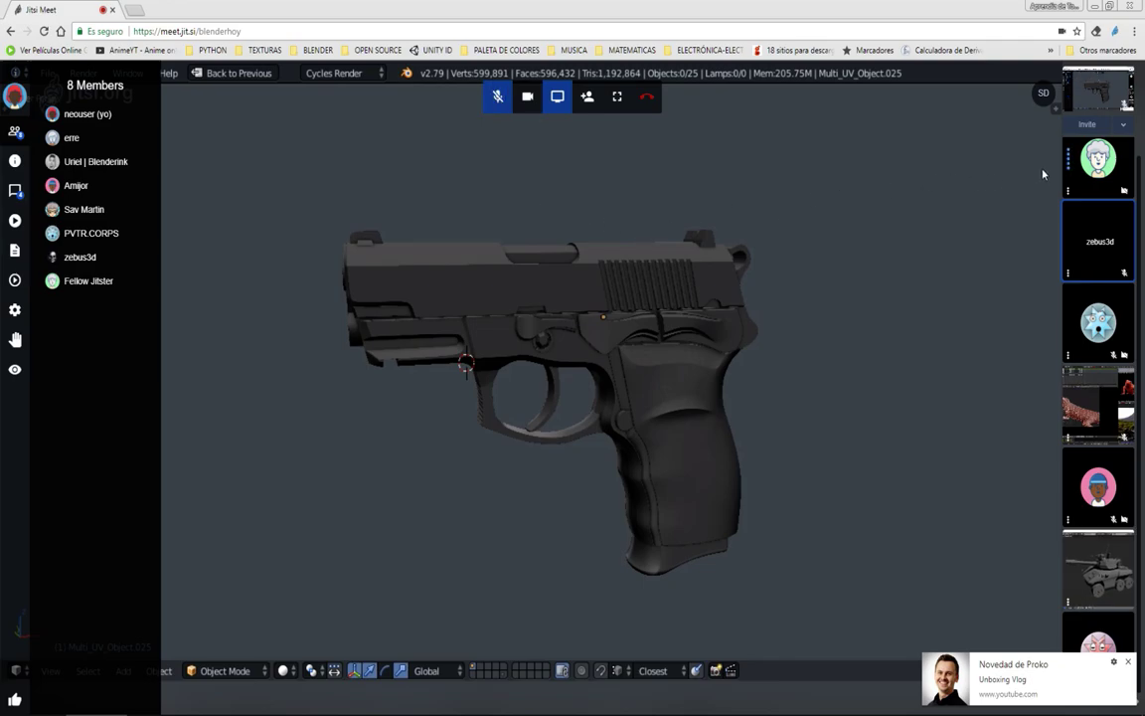
pyautogui.scroll(1, 1139, 173)
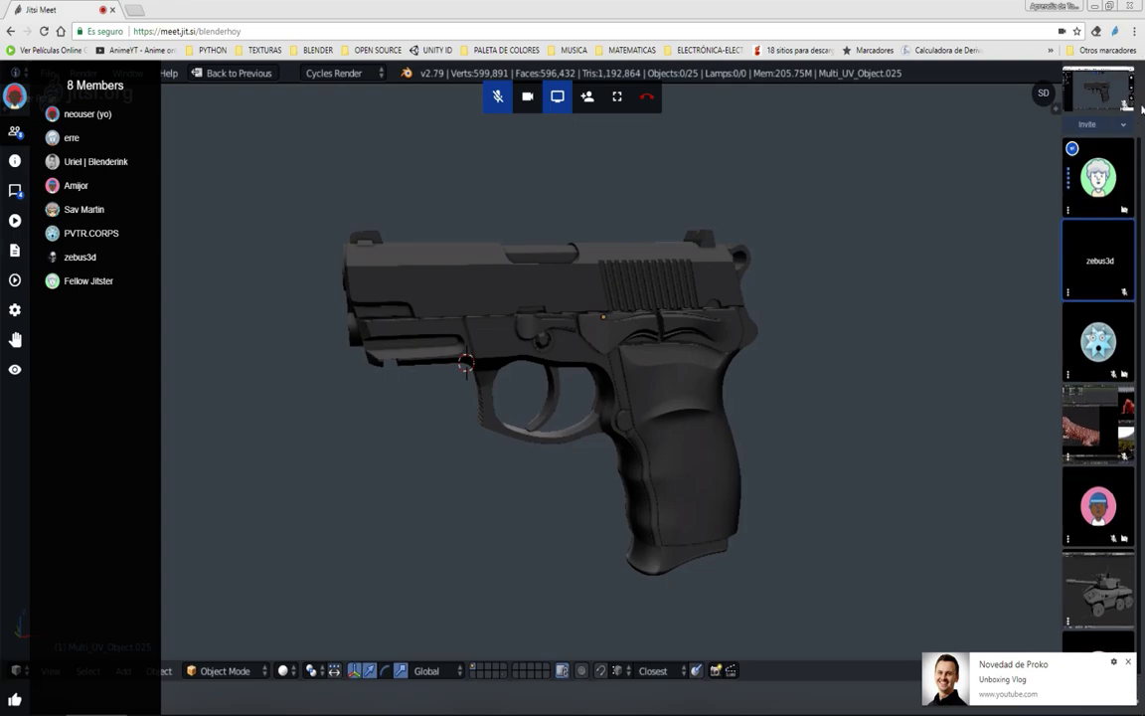
pyautogui.scroll(-1, 1141, 134)
pyautogui.scroll(1, 1141, 134)
pyautogui.scroll(-1, 1141, 606)
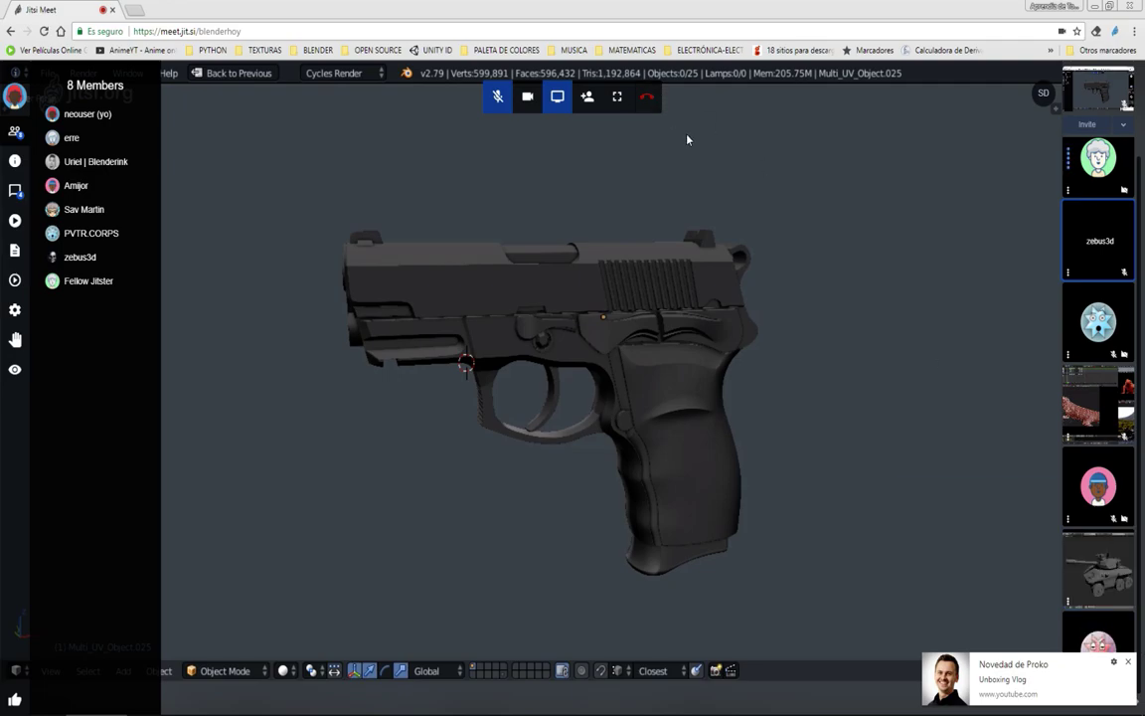
pyautogui.click(498, 99)
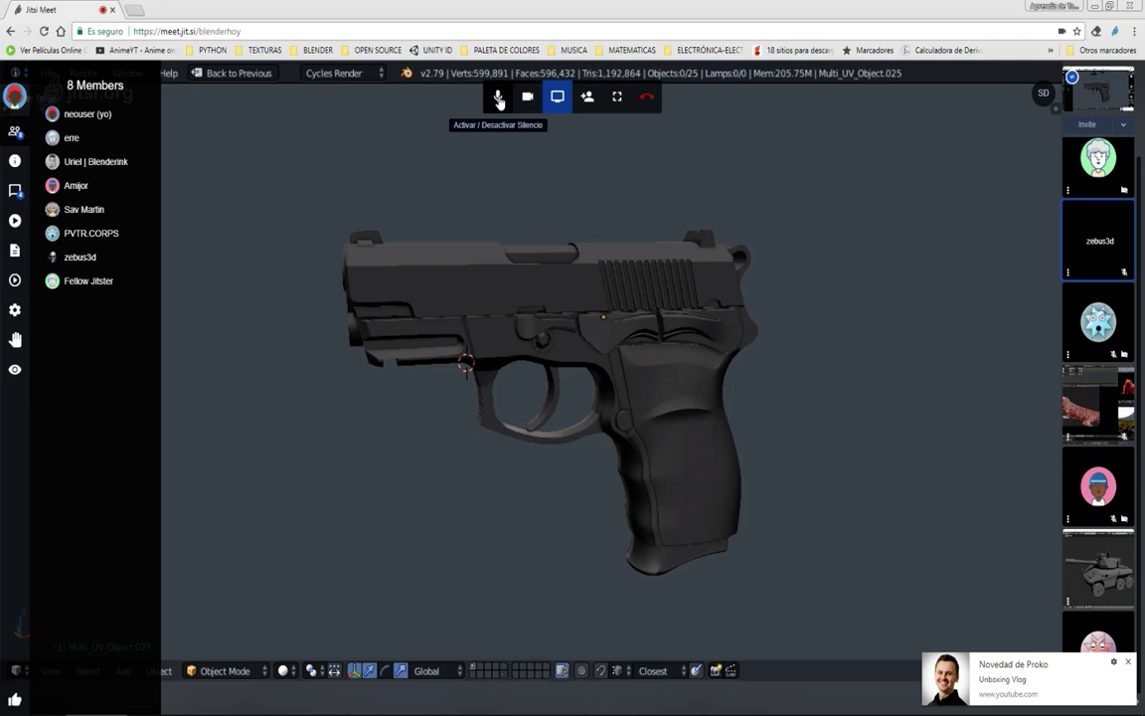
pyautogui.click(498, 98)
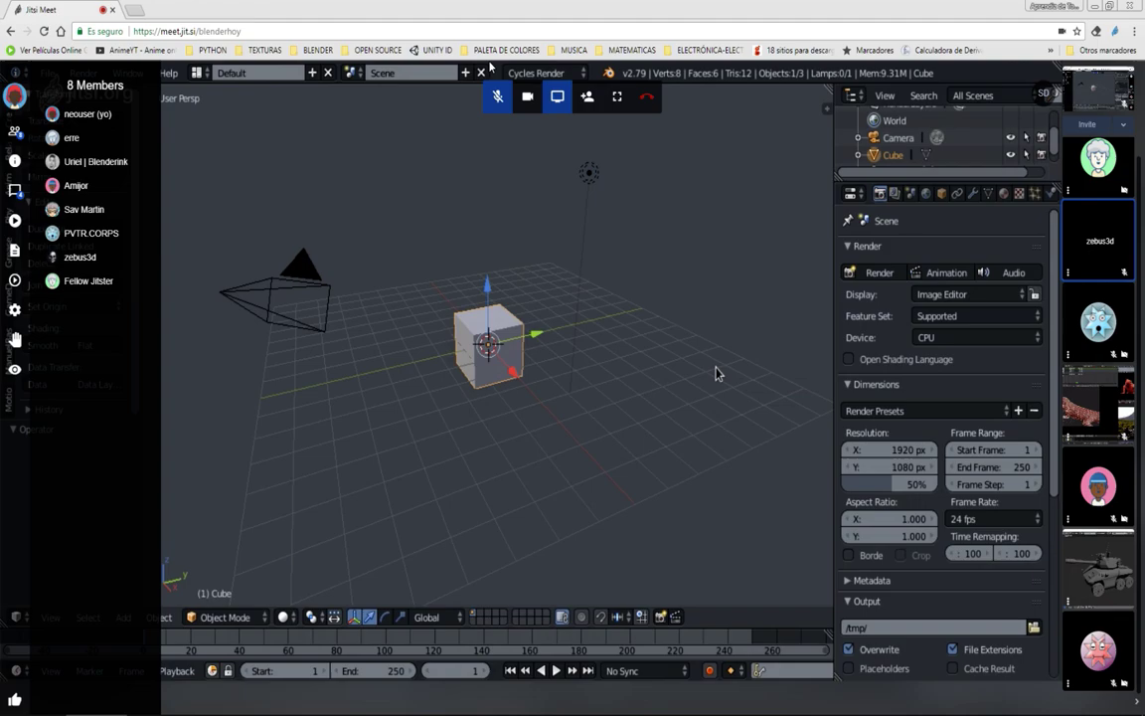
# Unmute the microphone to speak briefly, then mute it again
pyautogui.click(489, 103)
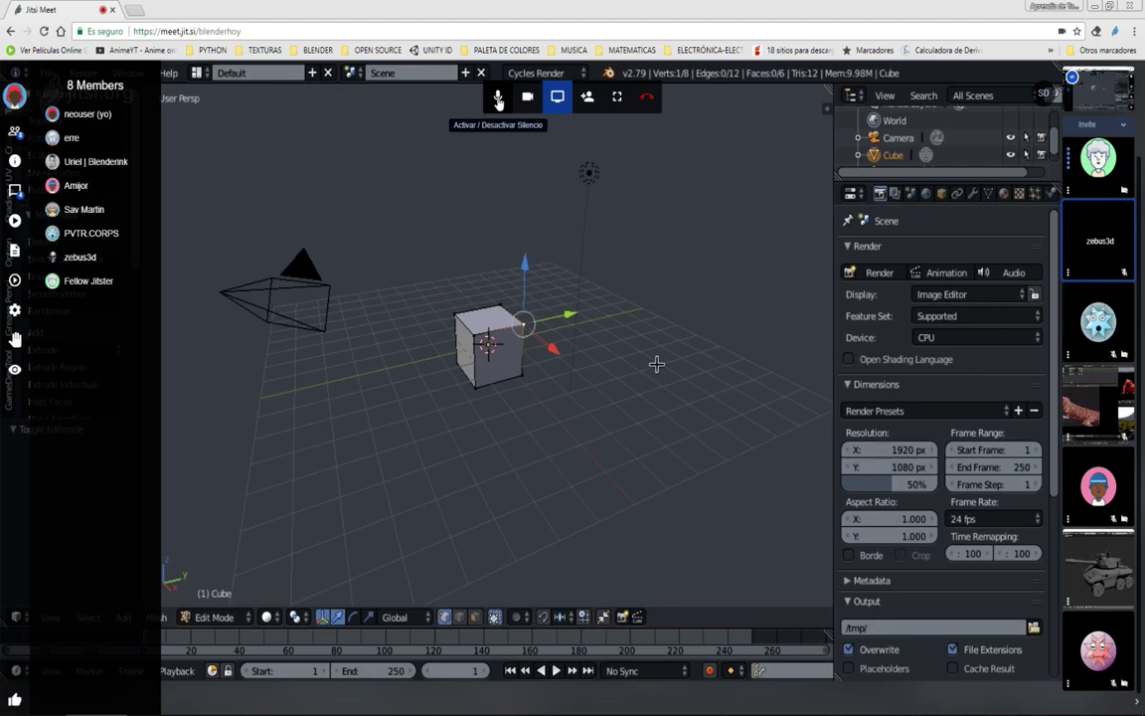
pyautogui.click(498, 100)
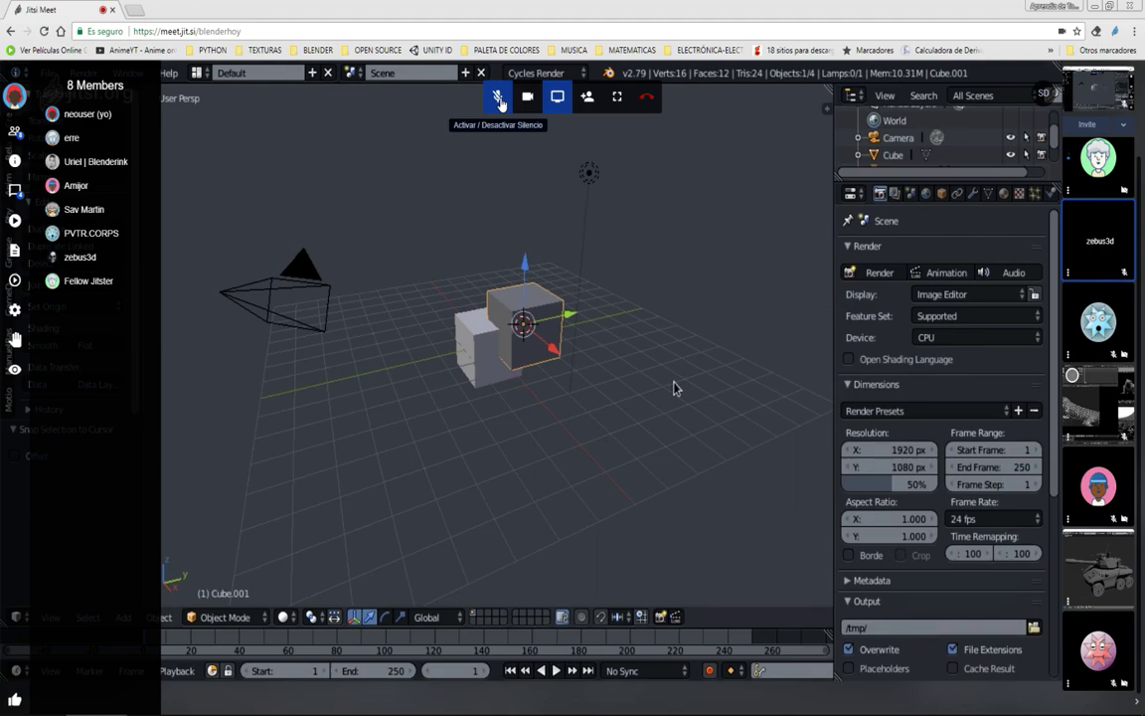
# Lift Cube.001, rotate it upright and set it on top of the original cube
pyautogui.click(500, 97)
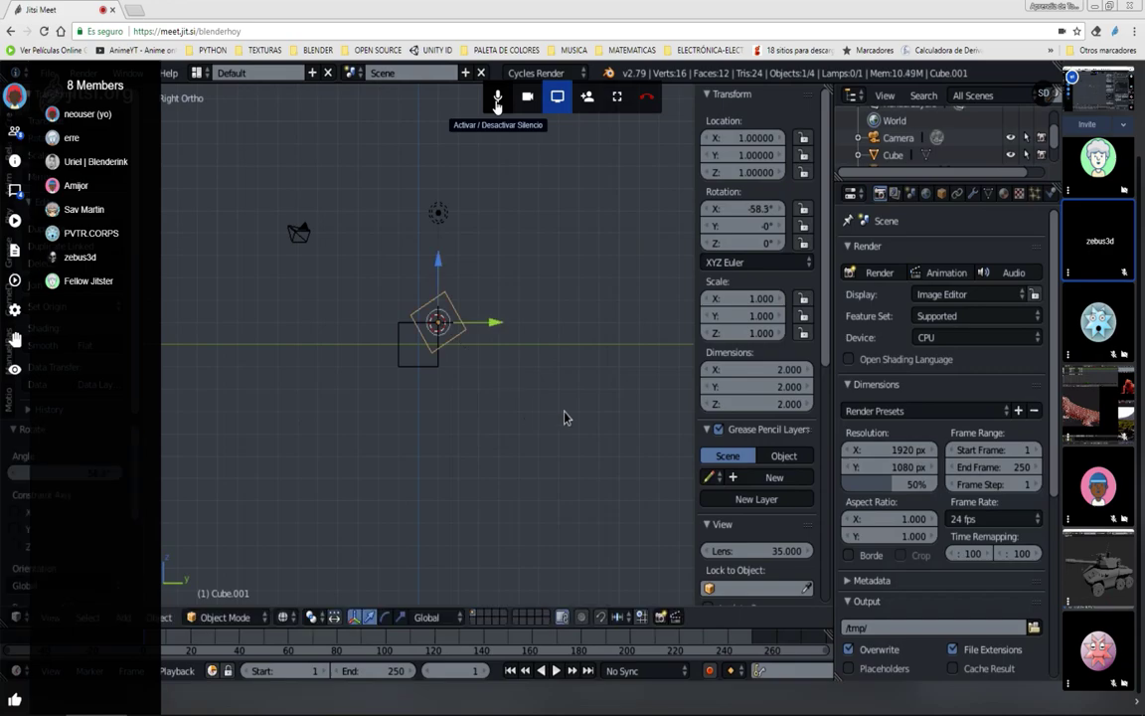
pyautogui.click(497, 102)
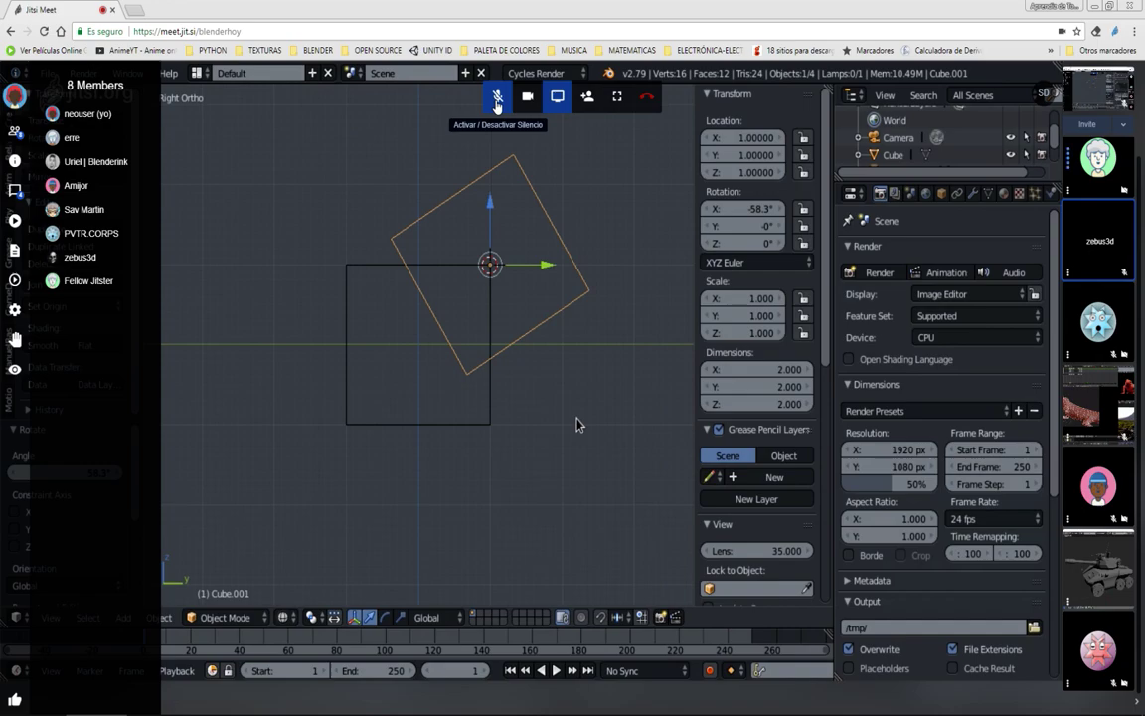
pyautogui.press('g')
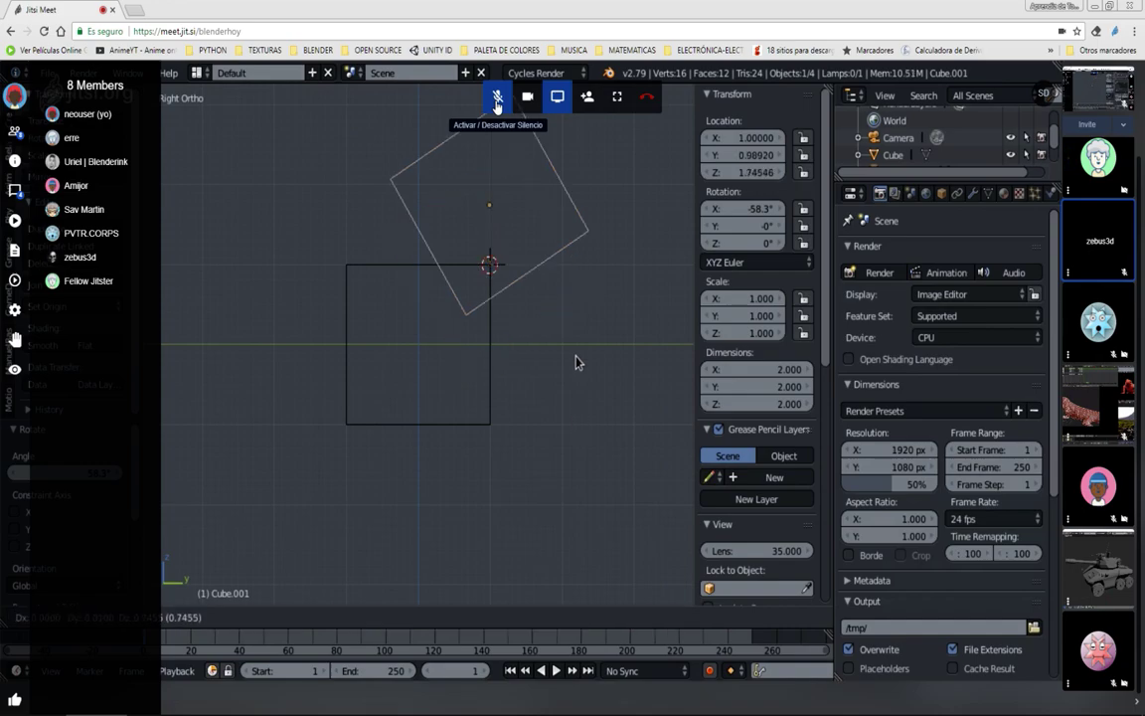
pyautogui.click(575, 361)
pyautogui.press('r')
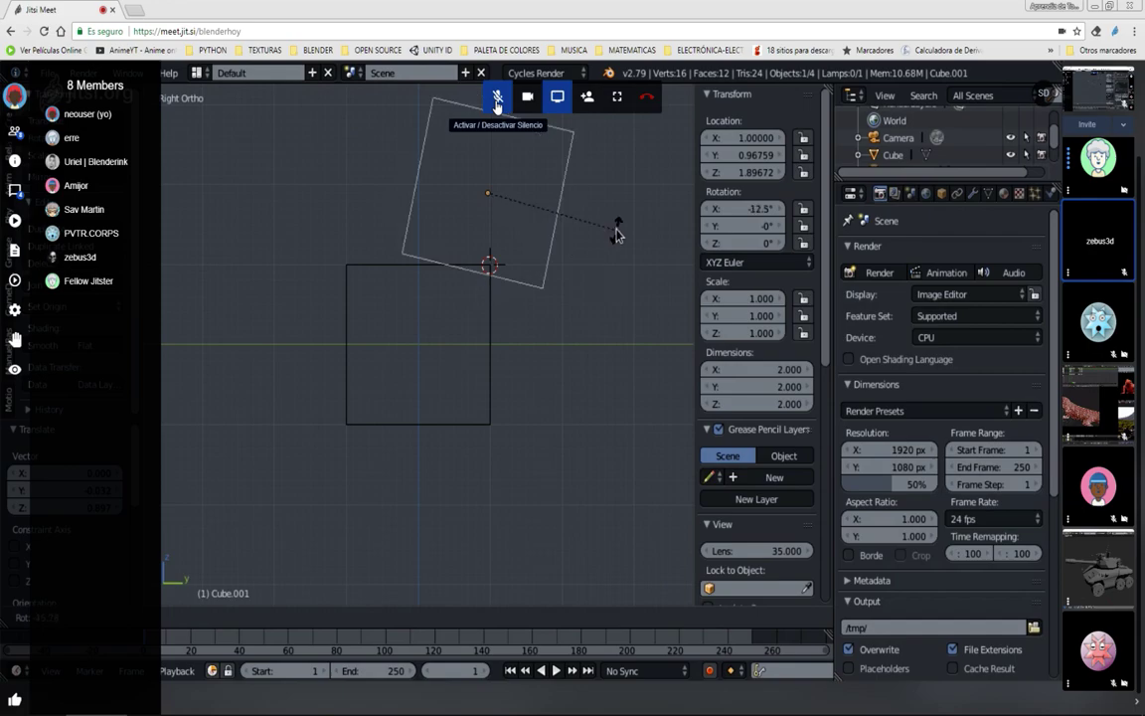
pyautogui.click(618, 207)
pyautogui.press('g')
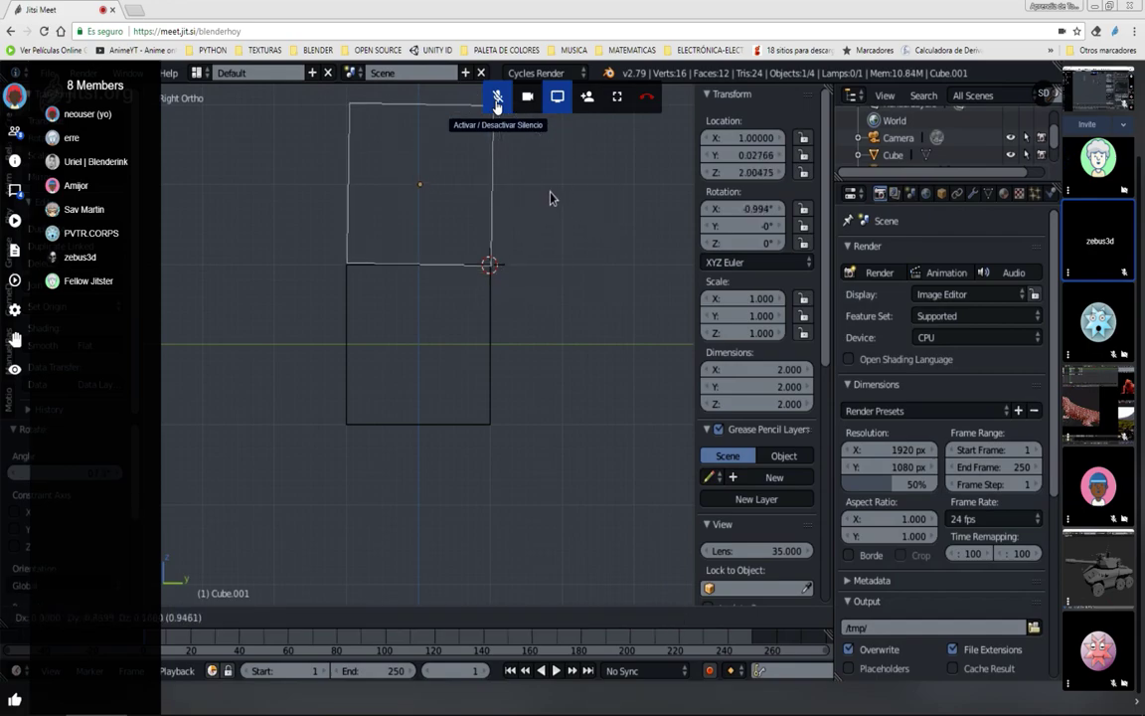
pyautogui.click(458, 203)
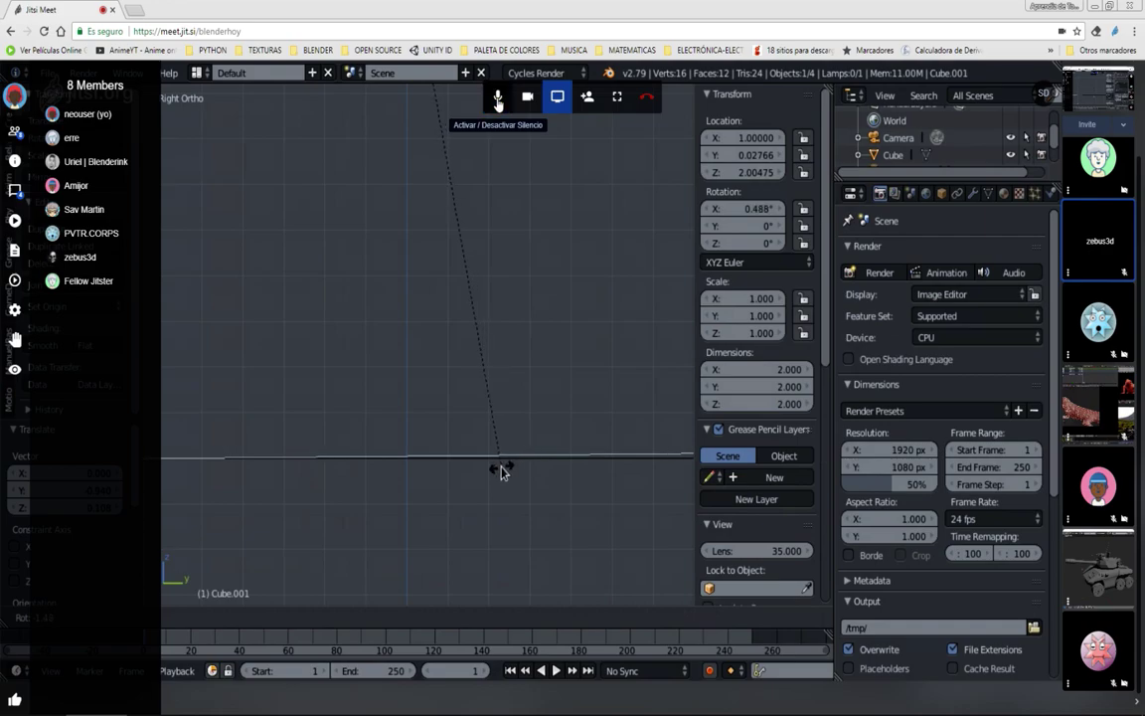
pyautogui.click(498, 102)
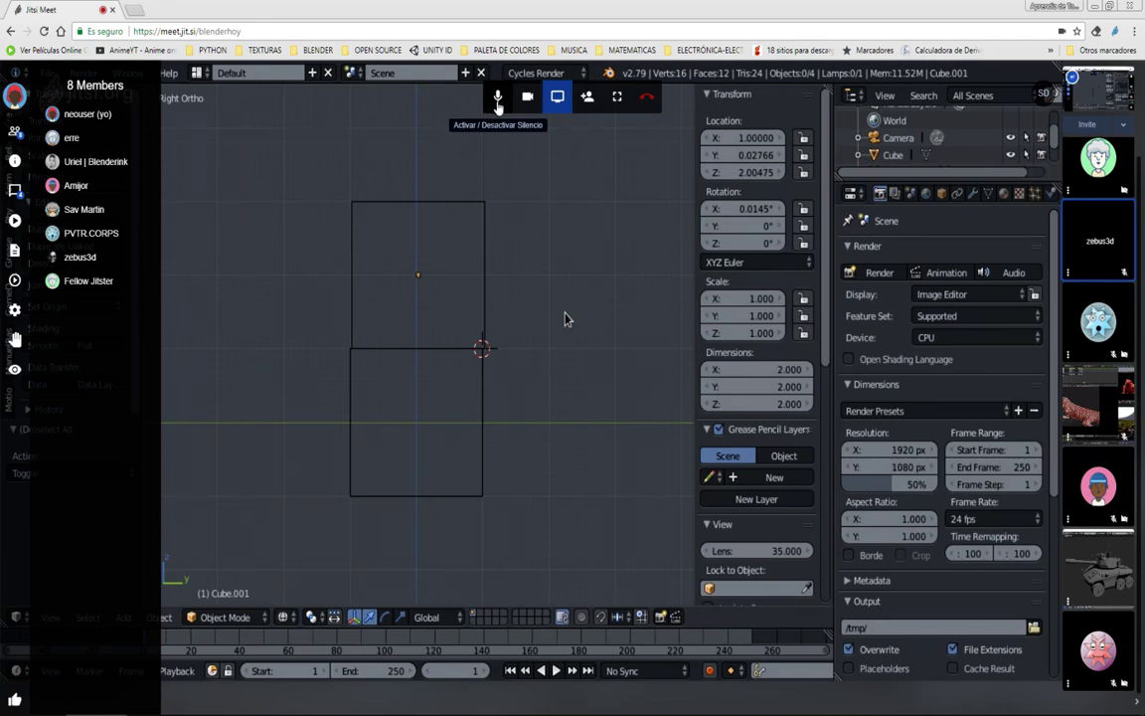
# Toggle your microphone mute in the Jitsi call
pyautogui.click(499, 100)
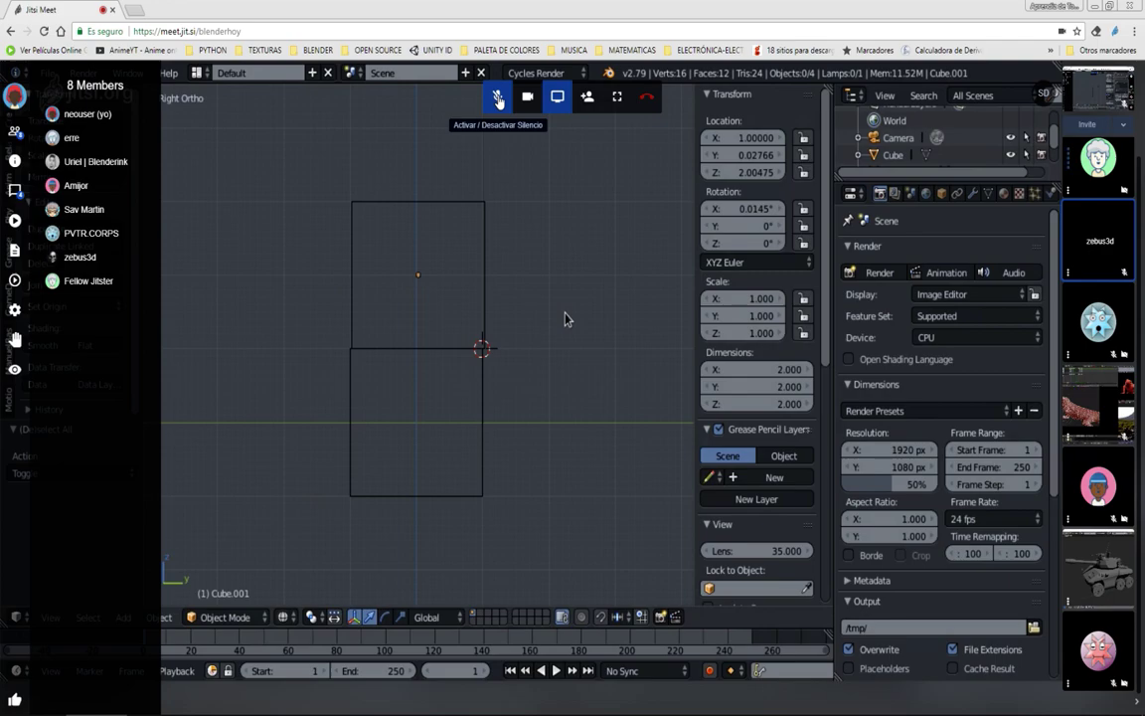
# Reload the default start-up scene with Ctrl+N and bring up the screen layout list
pyautogui.hotkey('ctrl', 'n')
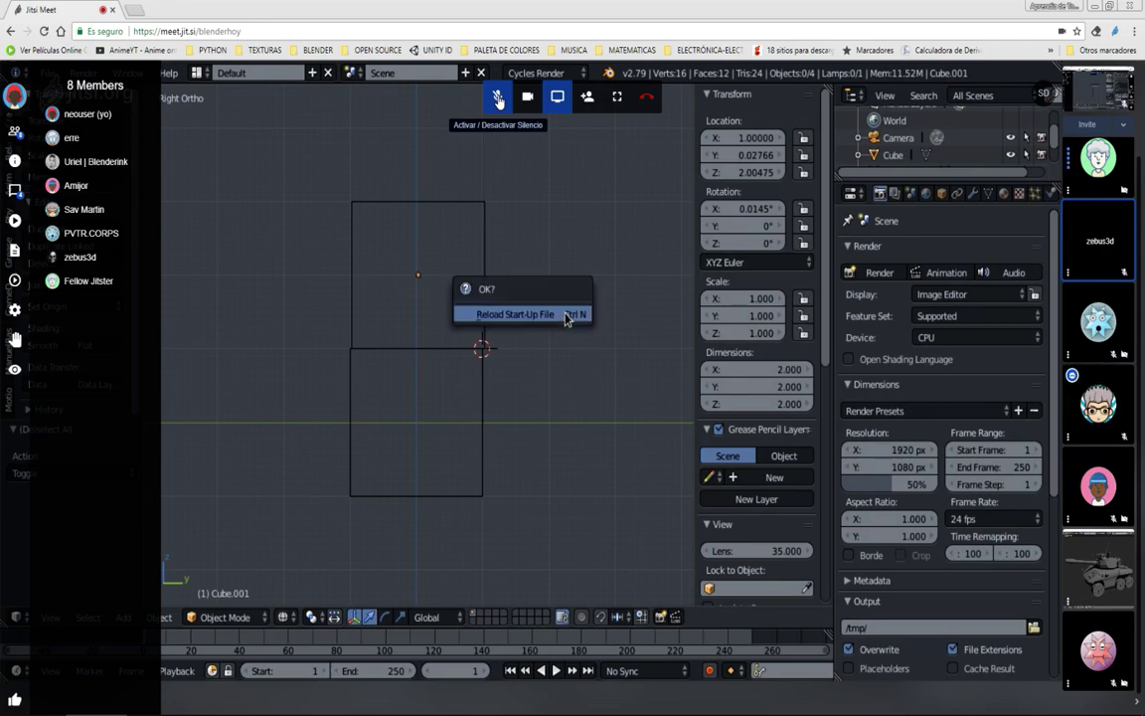
pyautogui.click(565, 318)
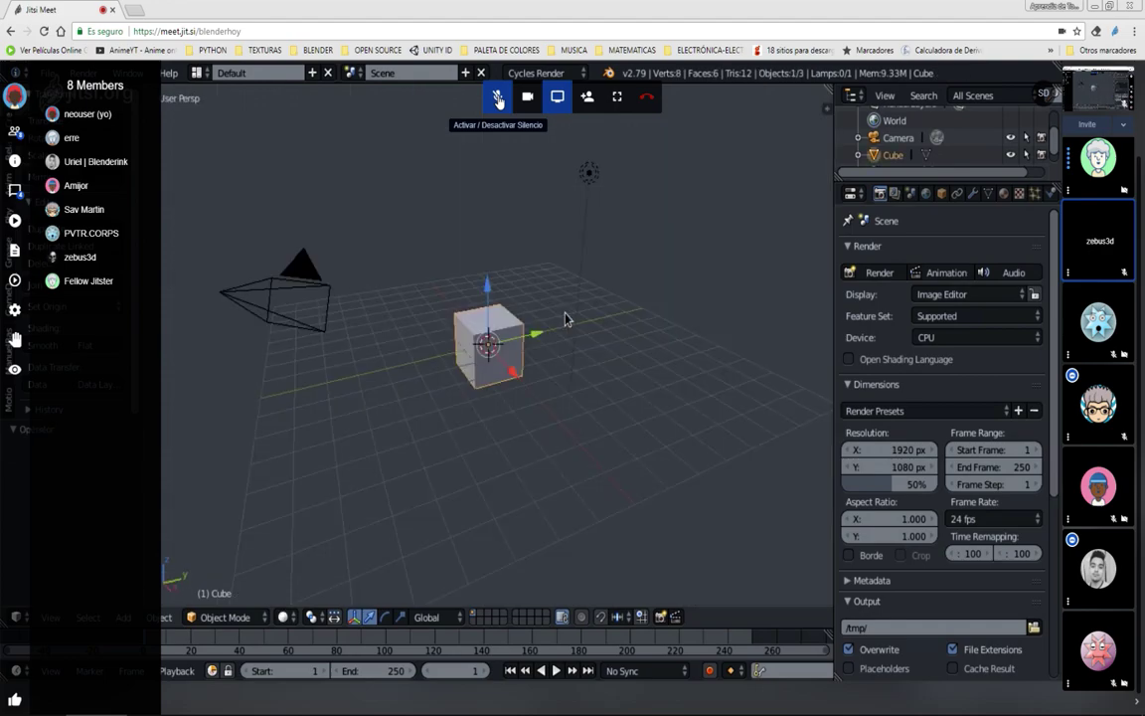
pyautogui.click(198, 73)
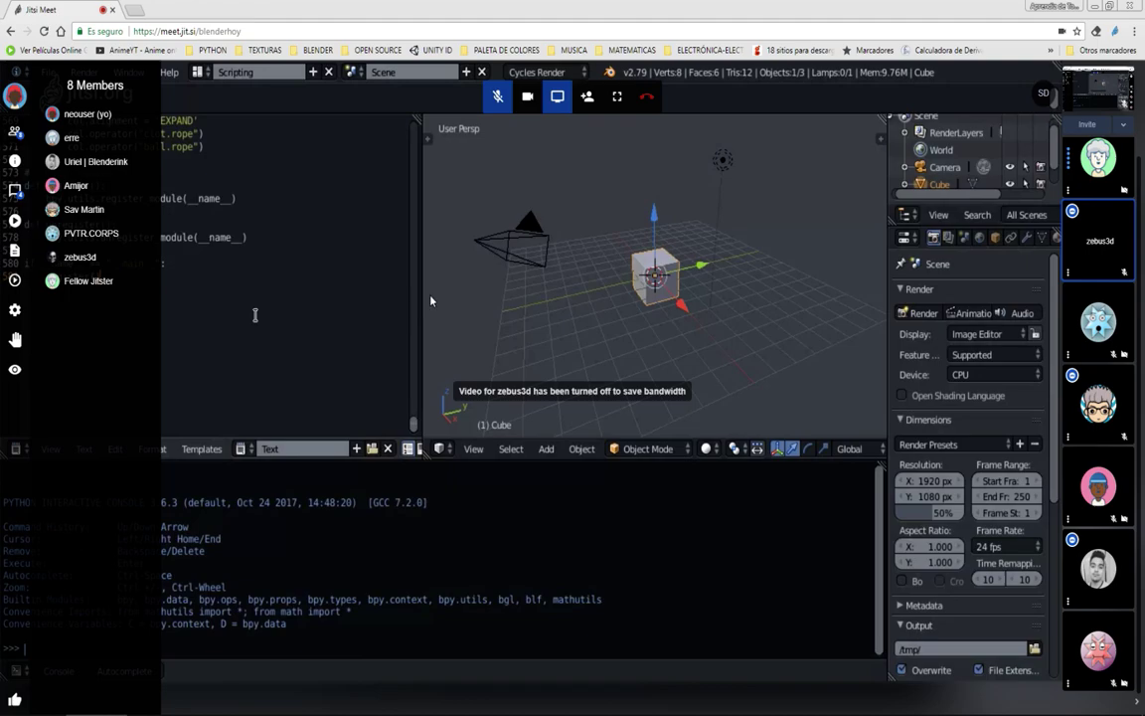
# Mute, then unmute your microphone while the Rope Creator script is reviewed
pyautogui.click(498, 100)
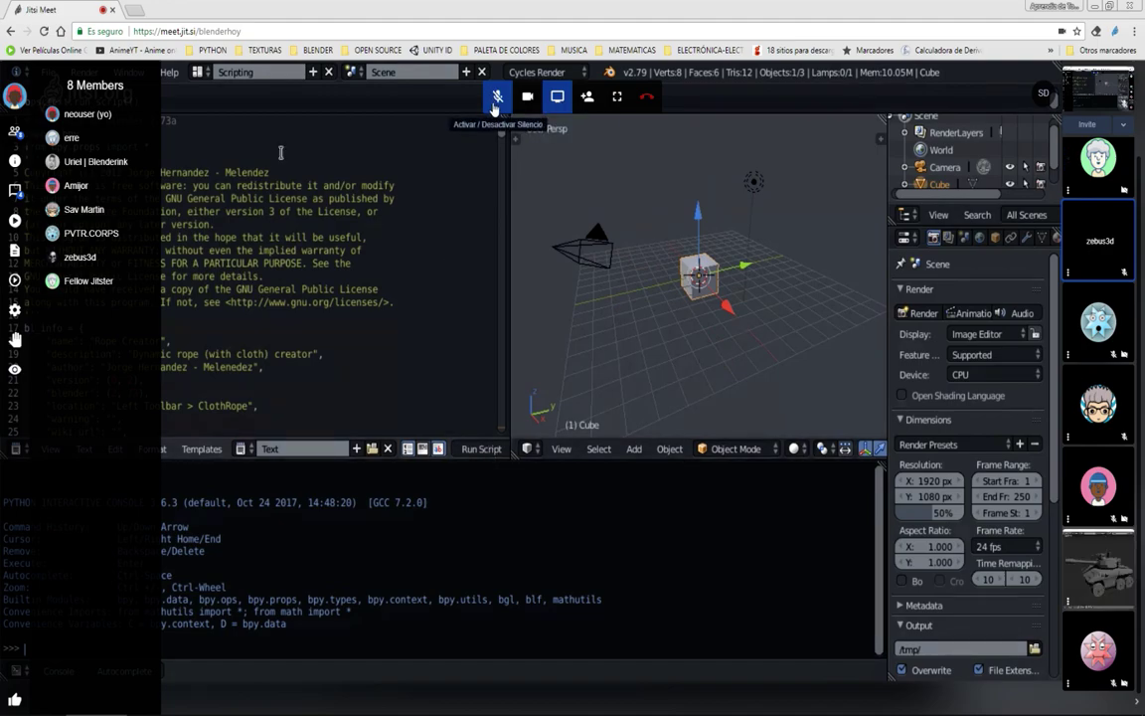
pyautogui.click(497, 100)
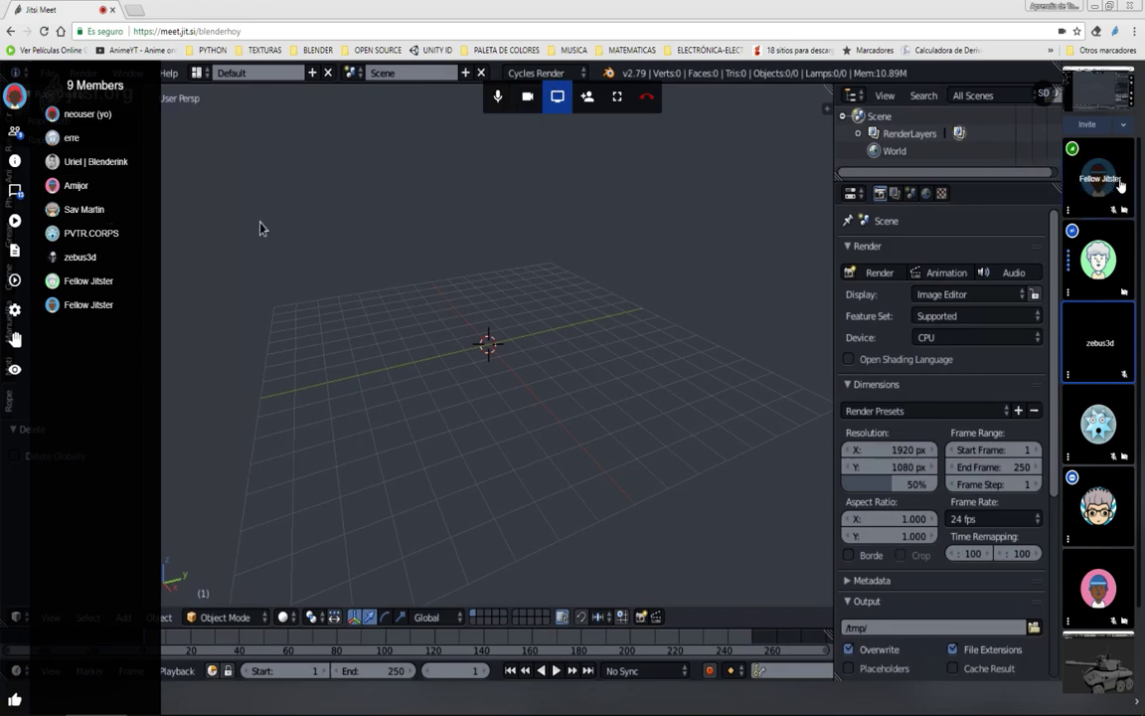
# Scroll the filmstrip to the participant sharing the ee9 cascavel.blend tank render
pyautogui.scroll(-1, 1139, 230)
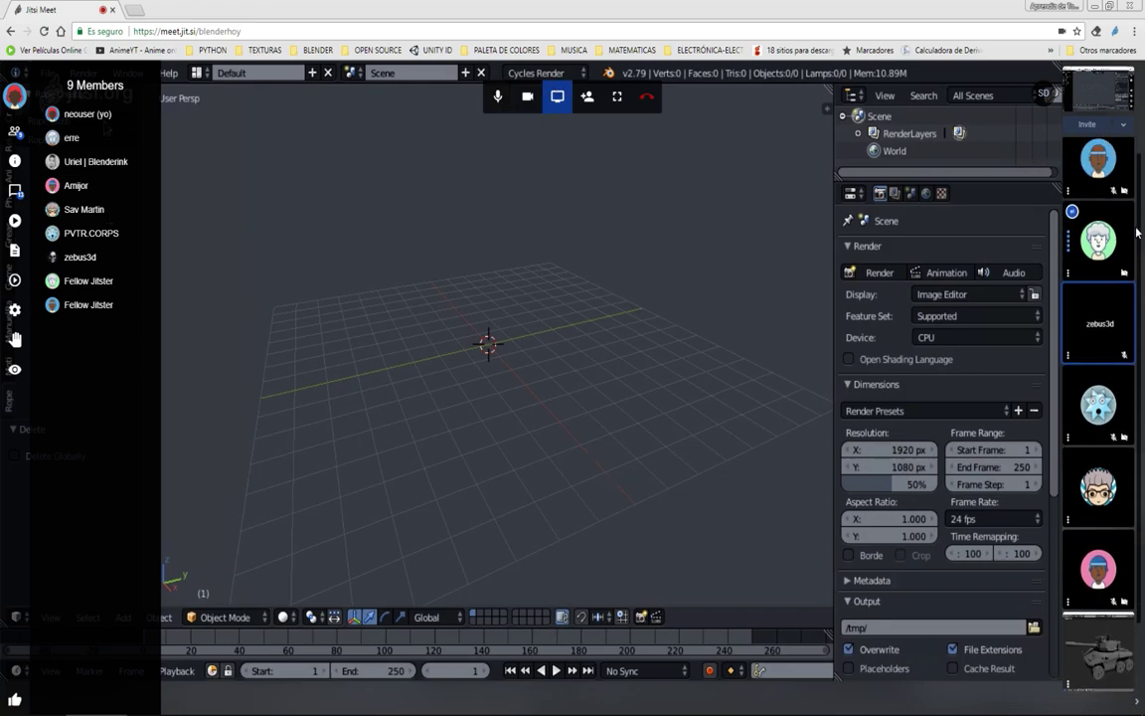
pyautogui.scroll(-1, 1138, 233)
pyautogui.scroll(-1, 1131, 239)
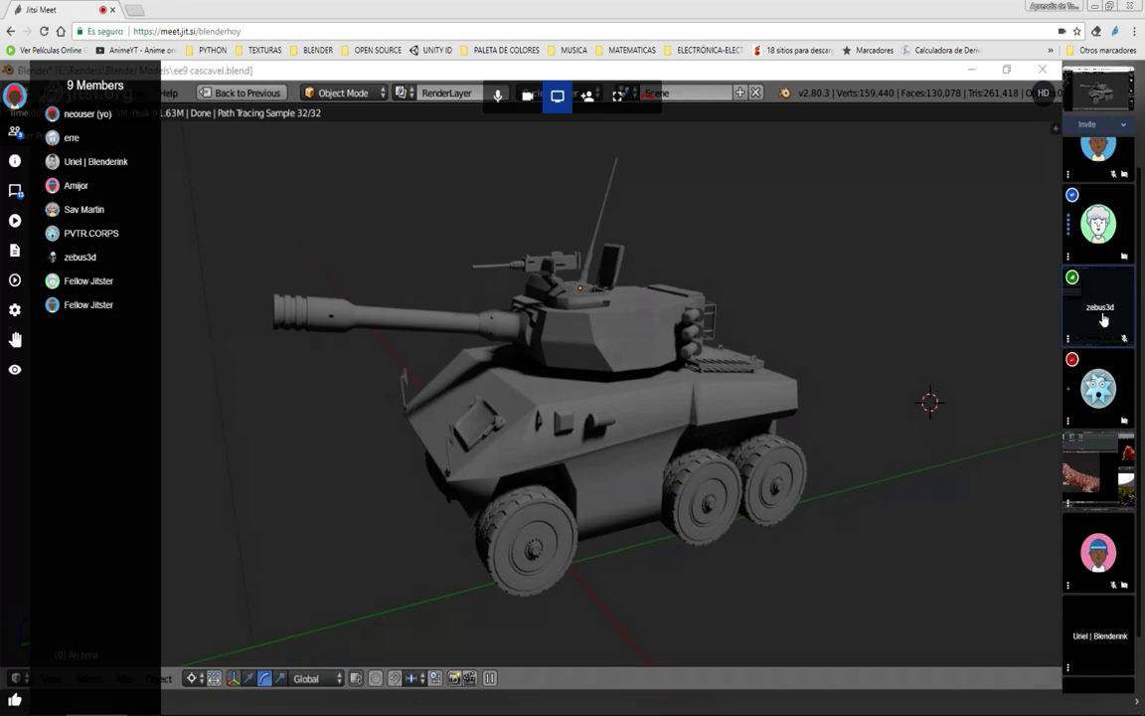
# Show the presenter's shared ball-and-rope Blender scene in the main view again
pyautogui.click(1102, 316)
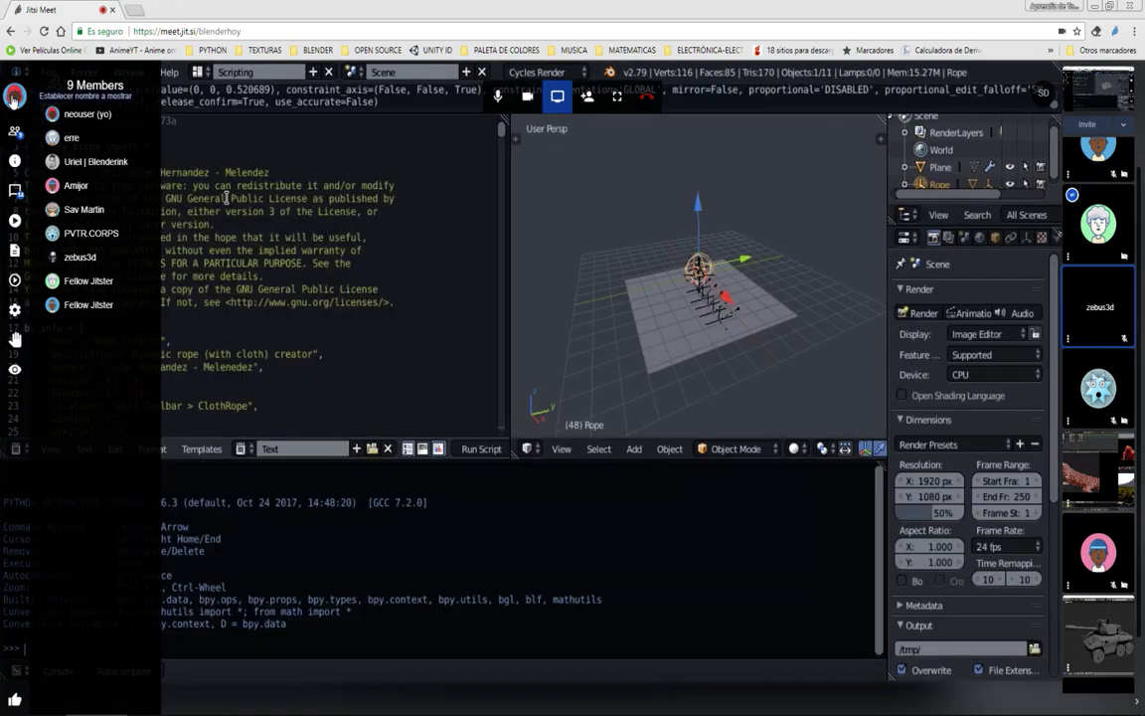
# Show your own profile settings in the Jitsi meeting, then scroll the view up and down
pyautogui.click(10, 97)
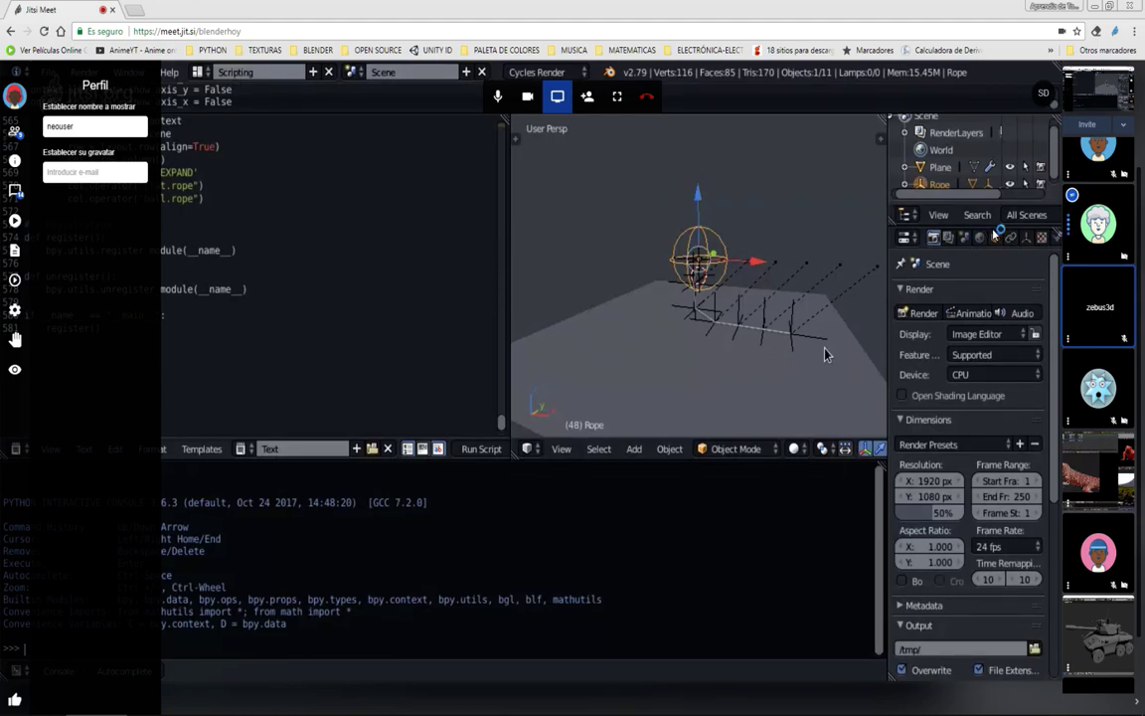
pyautogui.scroll(1, 1139, 281)
pyautogui.scroll(-2, 1140, 283)
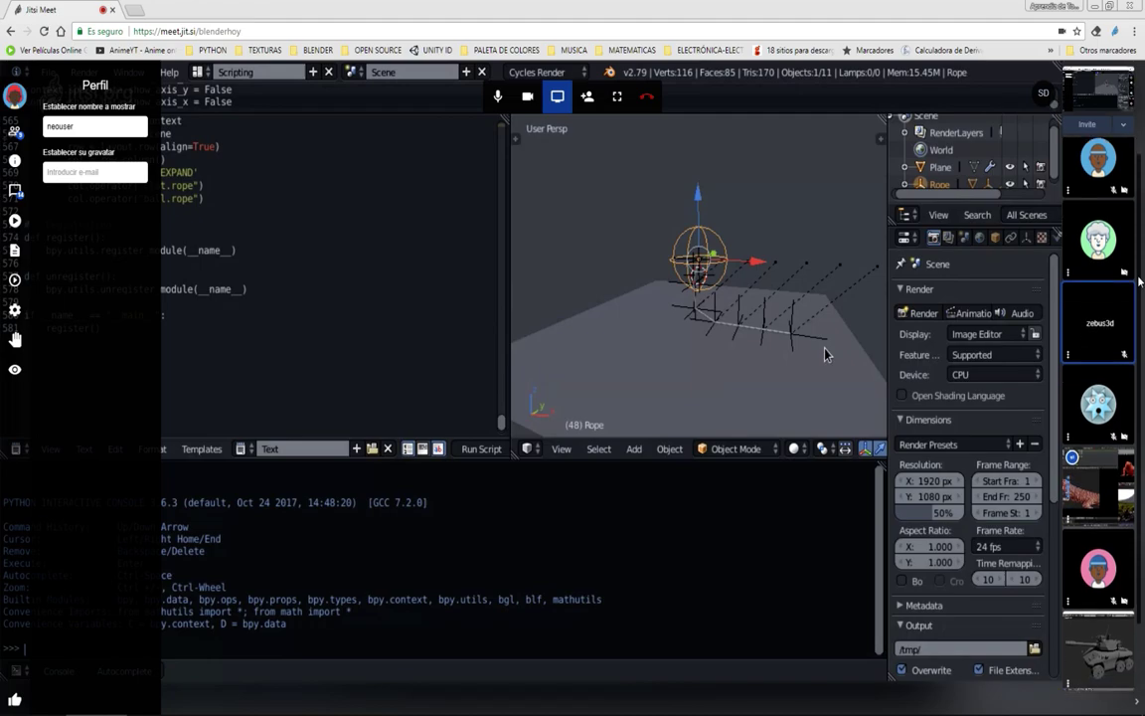
pyautogui.scroll(-1, 1140, 283)
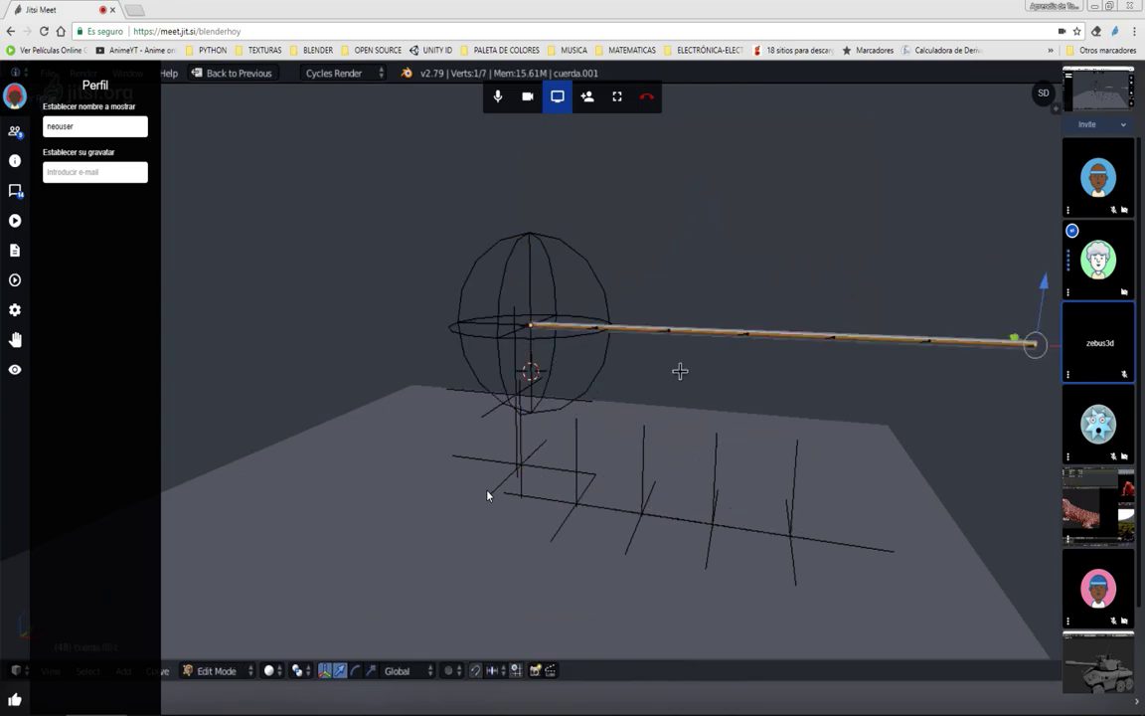
# Show and close the meeting members list, then dismiss the YouTube notification
pyautogui.click(16, 135)
pyautogui.click(16, 134)
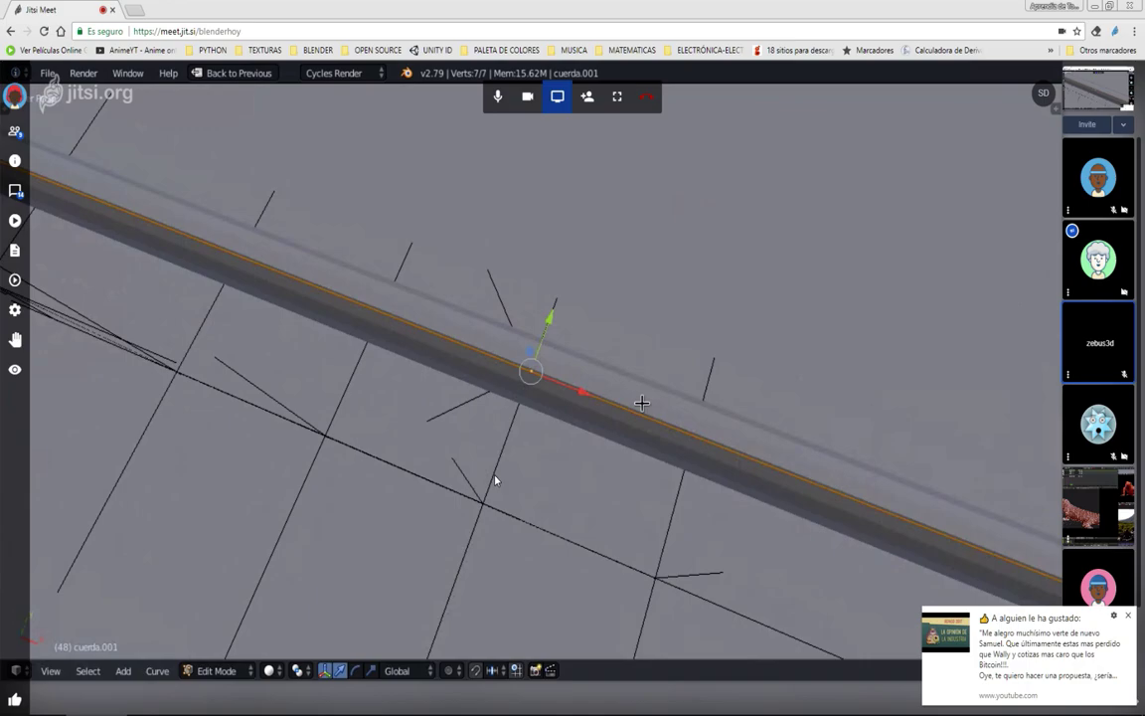
pyautogui.click(1129, 618)
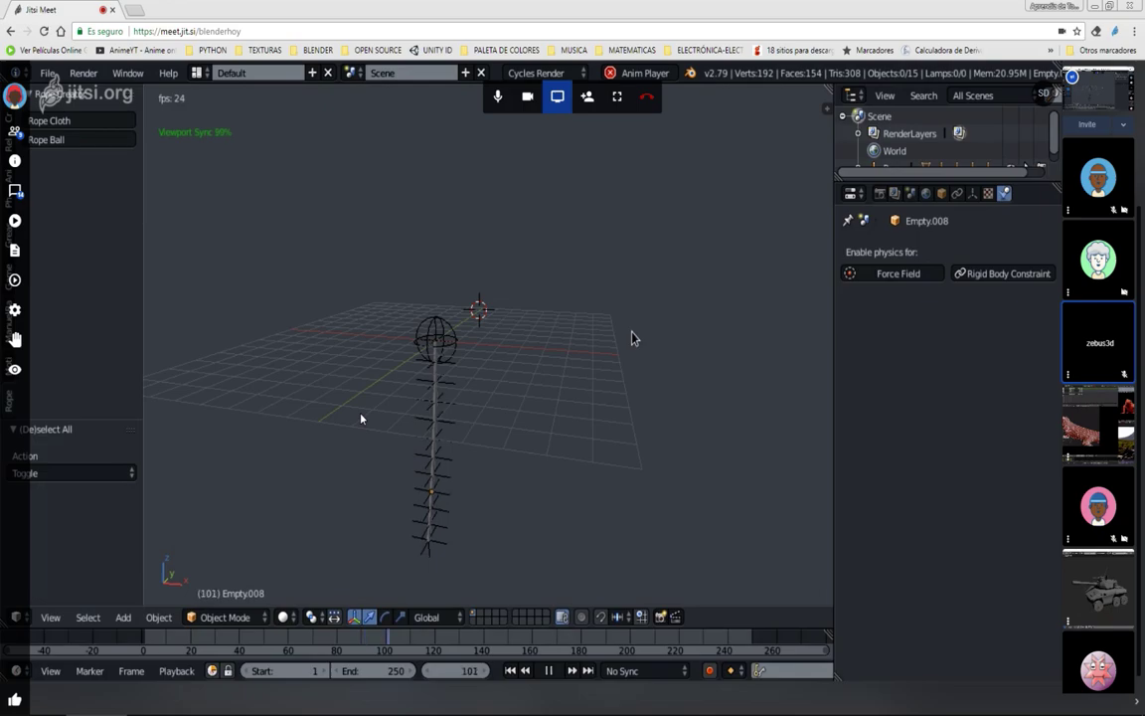
# Stop playback at frame 132, add a UV sphere, then delete the faceted sphere
pyautogui.hotkey('alt', 'a')
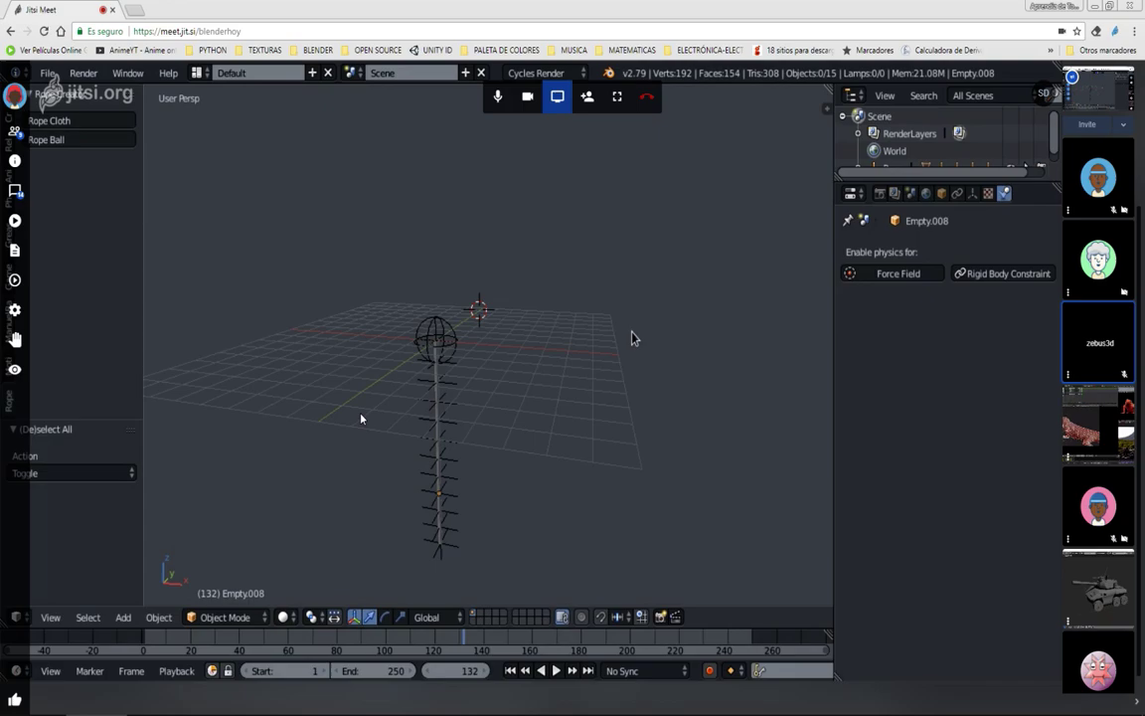
pyautogui.hotkey('shift', 'a')
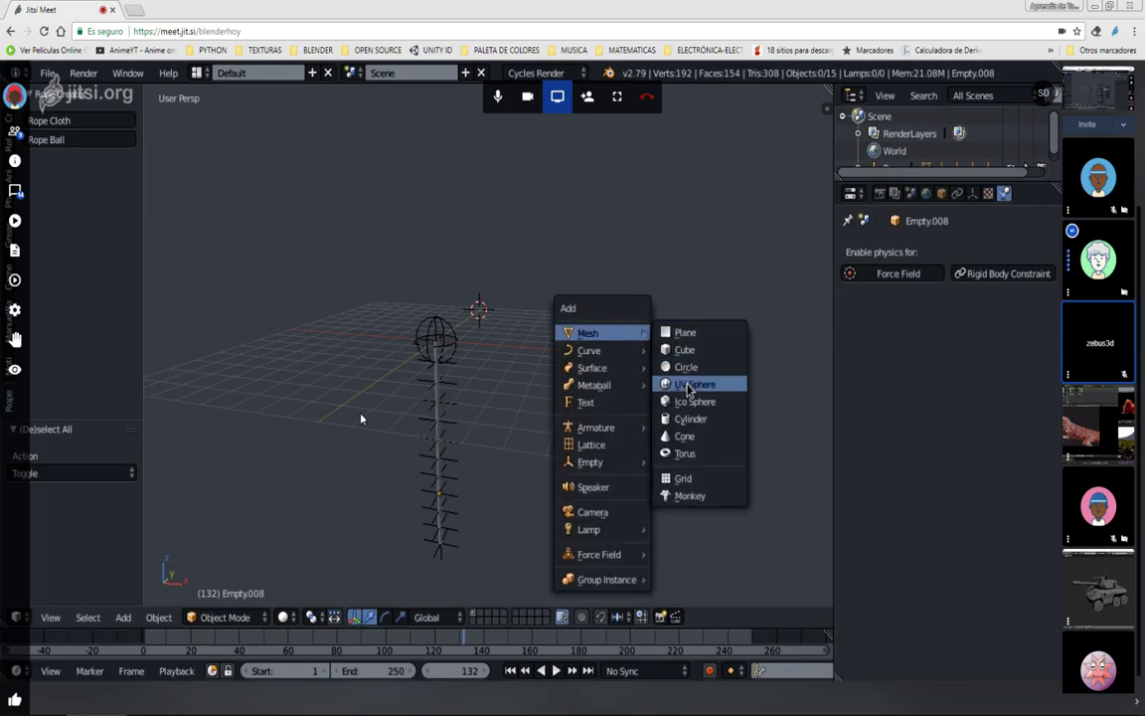
pyautogui.click(689, 385)
pyautogui.scroll(5, 542, 281)
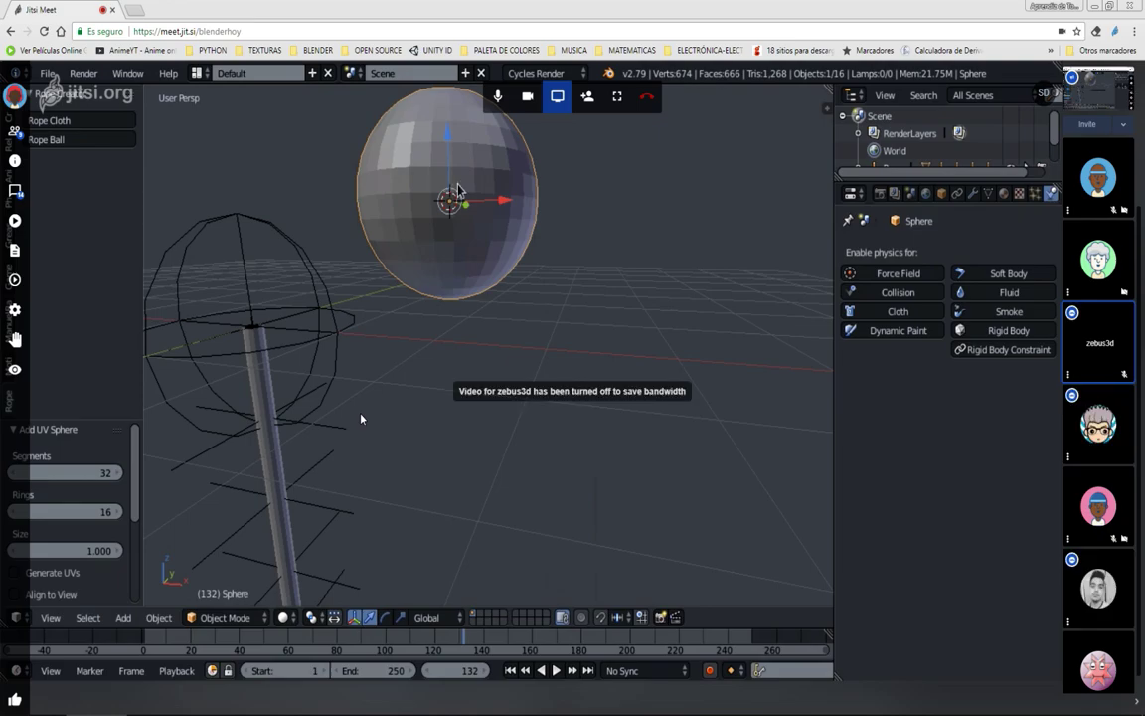
pyautogui.press('Delete')
# With cuerda.001 selected, add a new UV sphere and give it smooth shading
pyautogui.rightClick(246, 374)
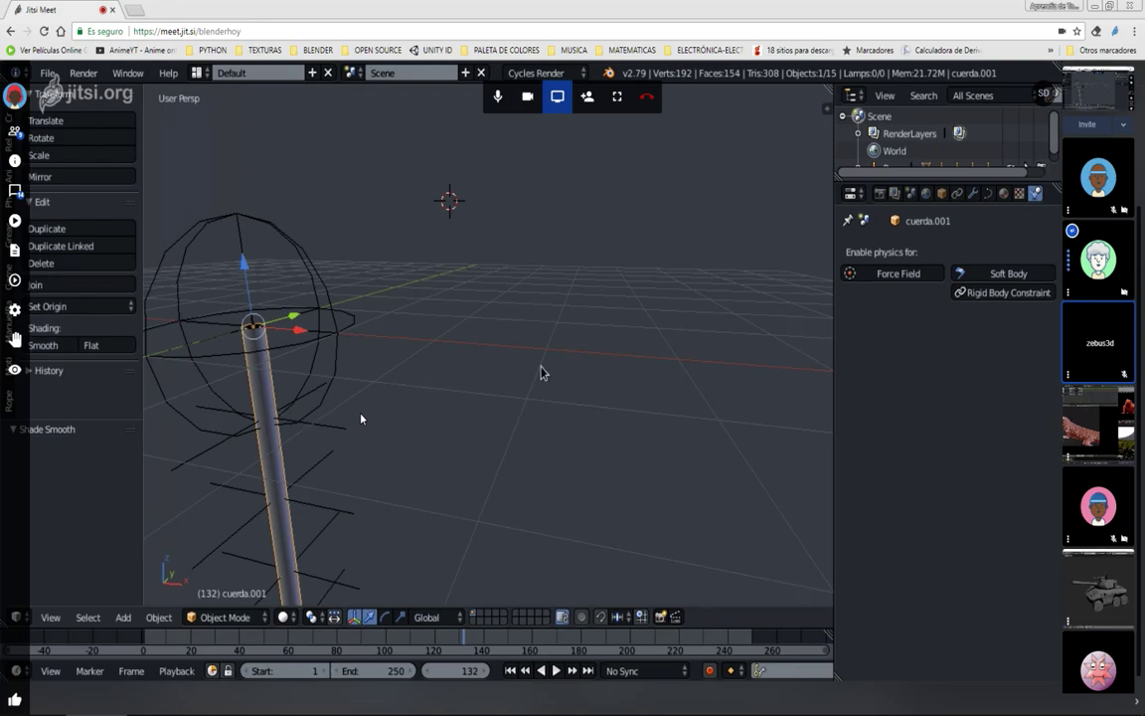
pyautogui.hotkey('shift', 'a')
pyautogui.click(617, 415)
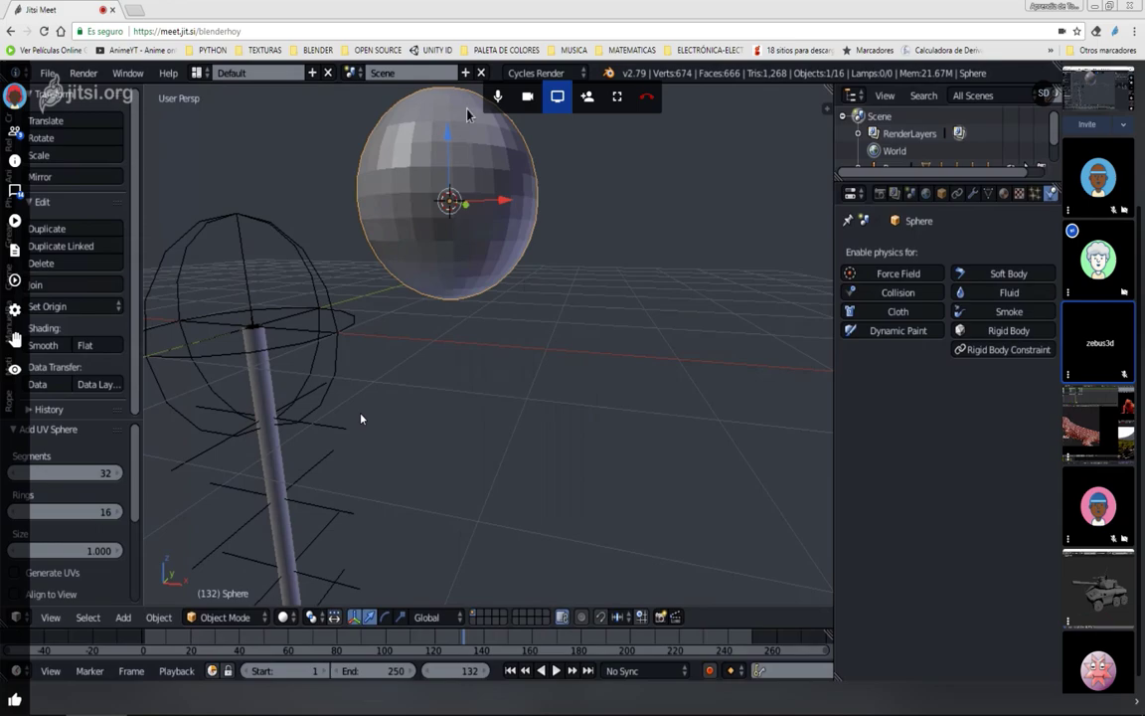
pyautogui.click(44, 345)
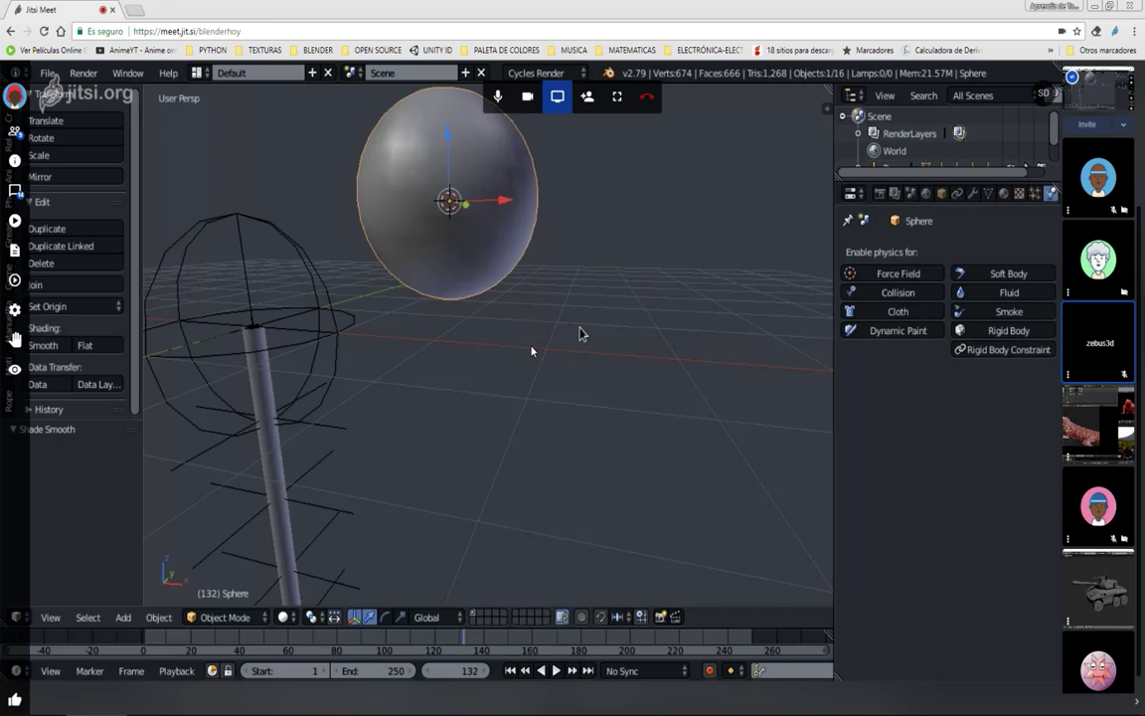
pyautogui.hotkey('shift', 'a')
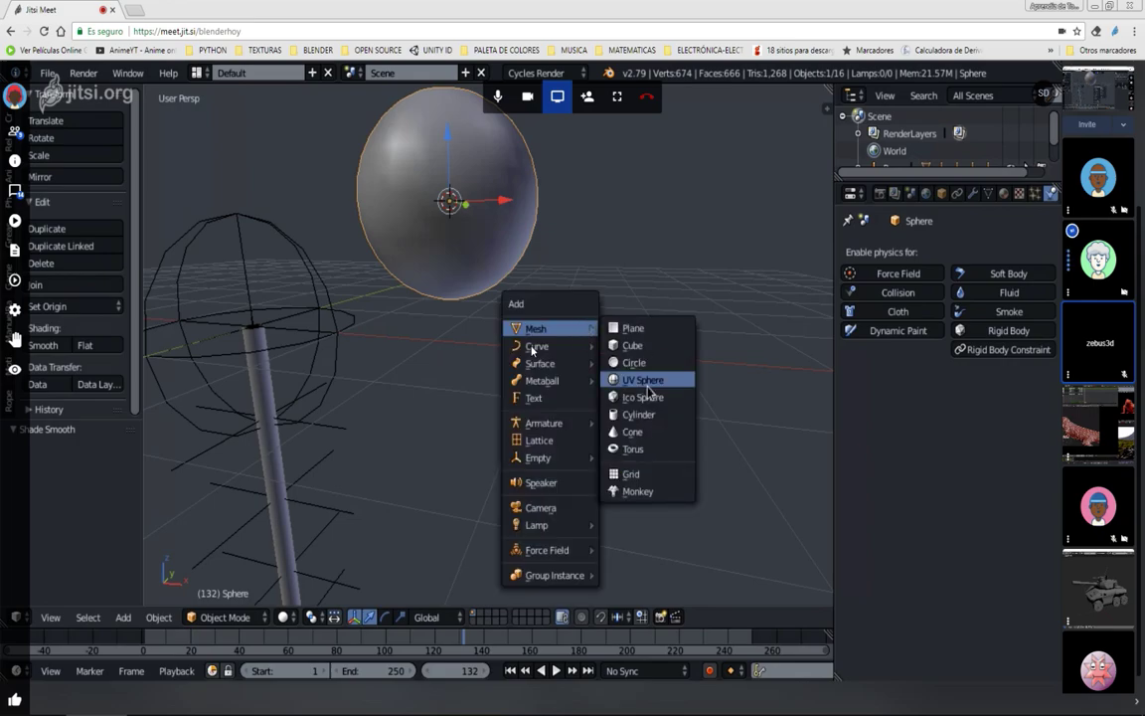
pyautogui.moveTo(538, 346)
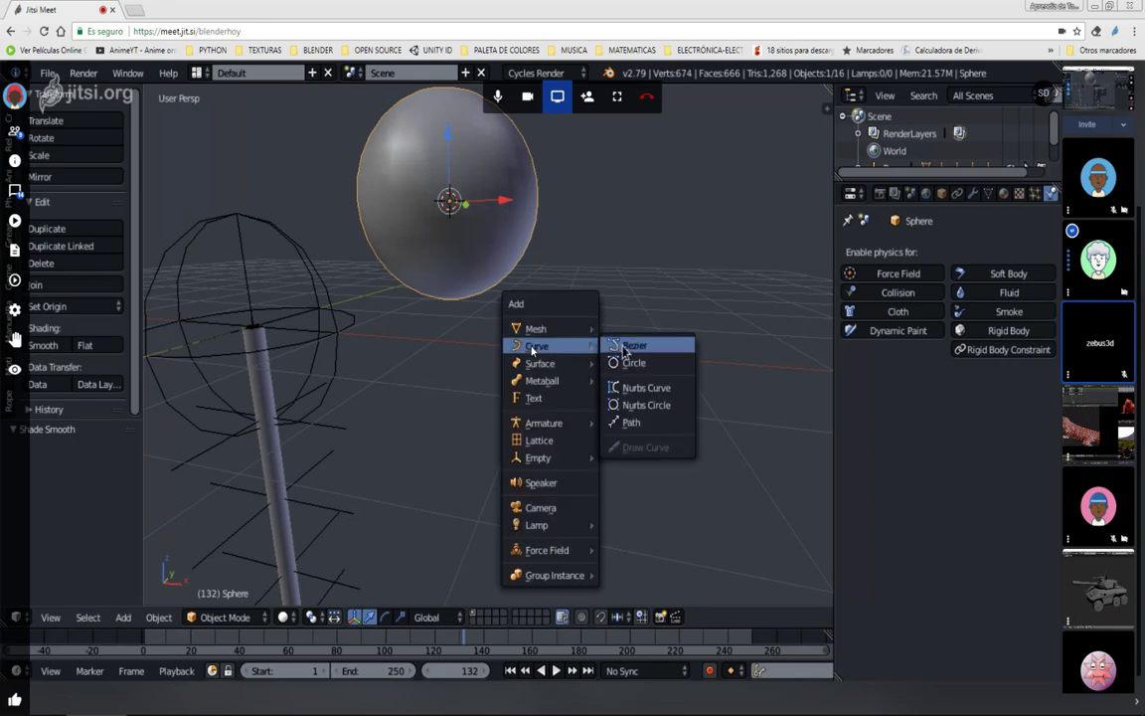
# Add a Bezier curve, enter its Edit Mode, and isolate it in local view
pyautogui.click(622, 345)
pyautogui.scroll(-2, 532, 351)
pyautogui.press('Tab')
pyautogui.scroll(-3, 550, 398)
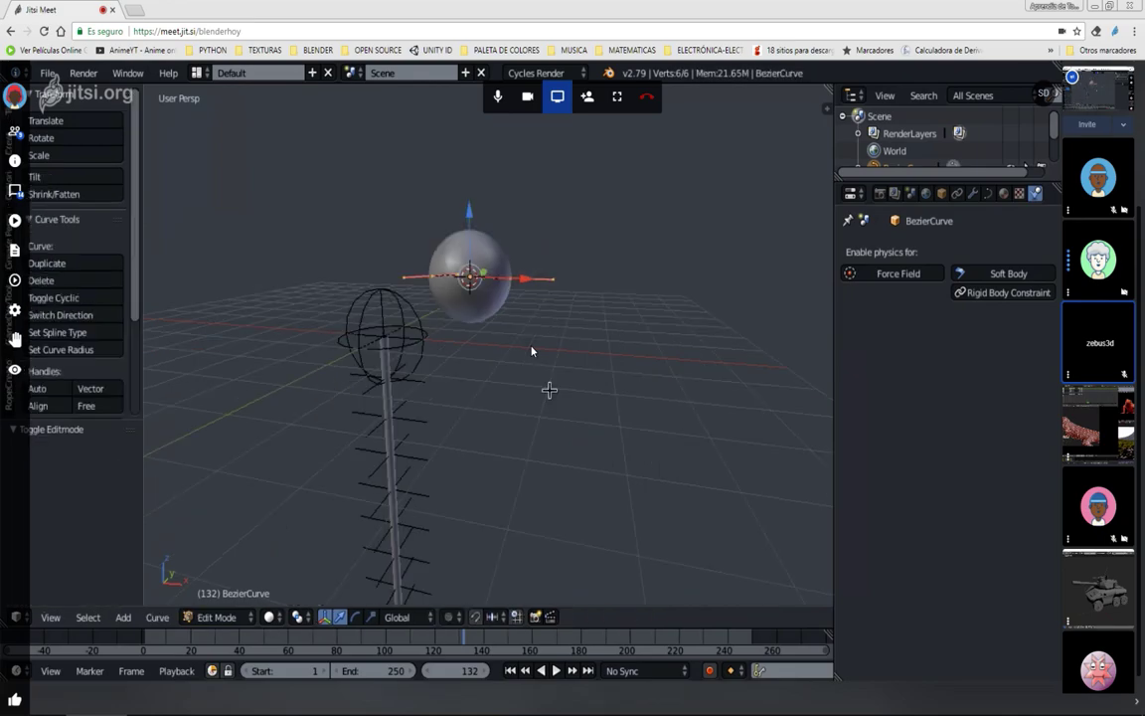
pyautogui.scroll(-3, 550, 393)
pyautogui.press('KP_Divide')
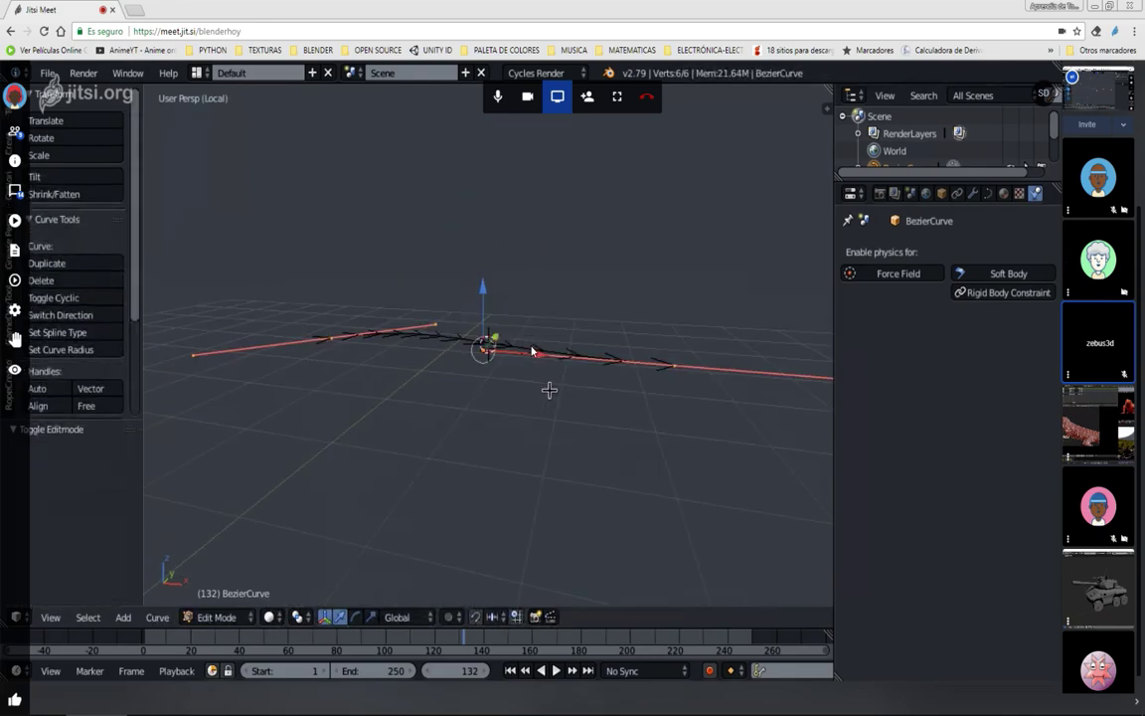
# Move the curve's right-end handle further right and show the Curve Data settings
pyautogui.press('a')
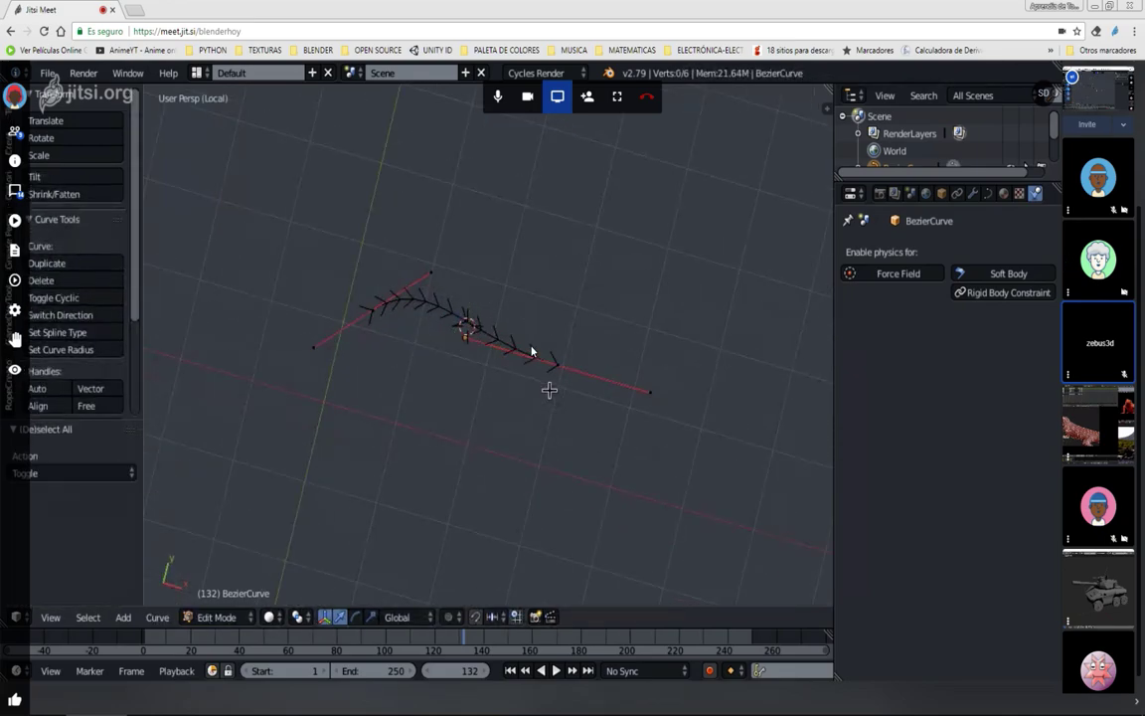
pyautogui.rightClick(557, 365)
pyautogui.press('g')
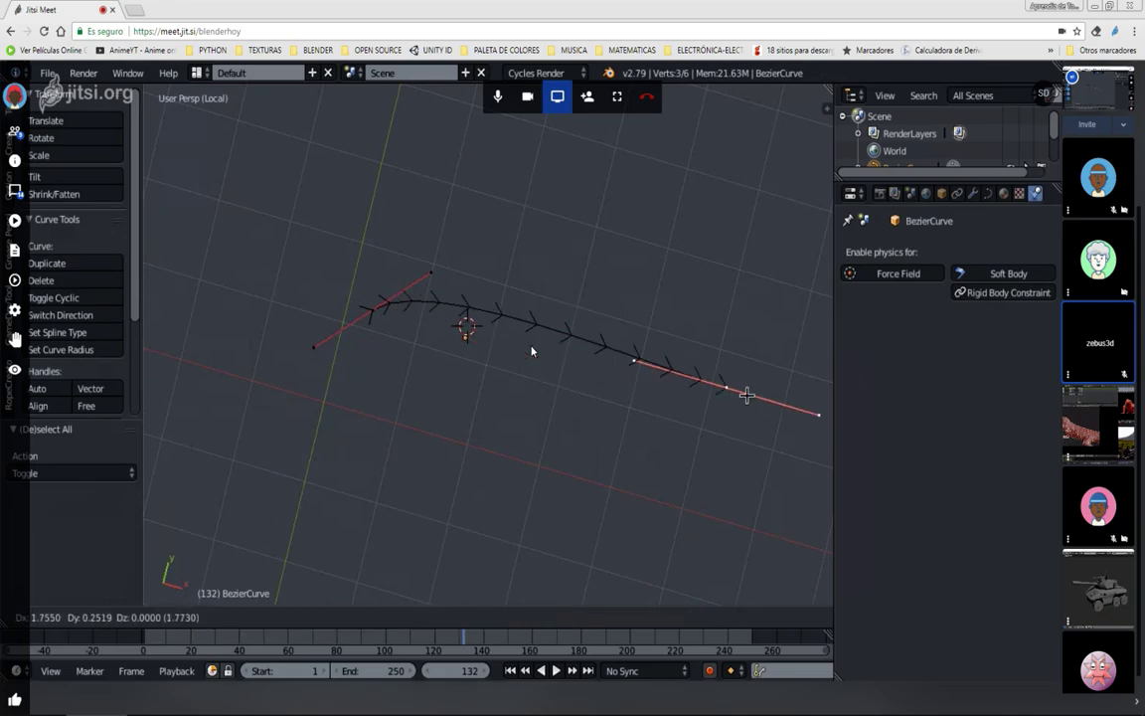
pyautogui.click(698, 391)
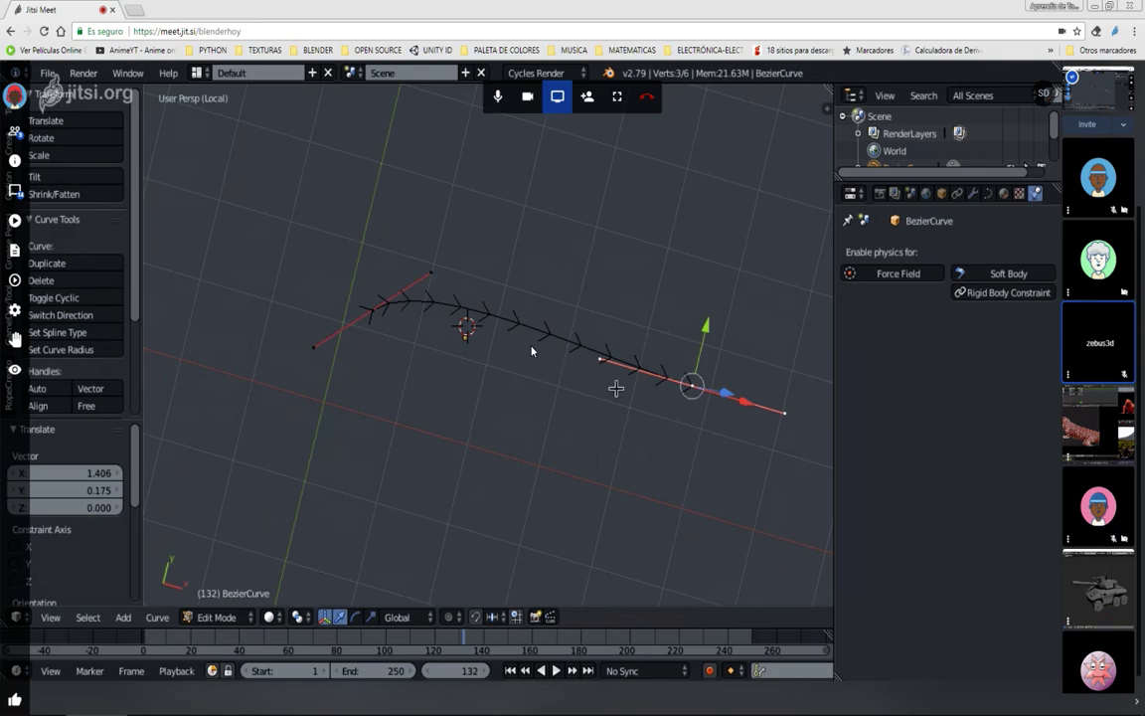
pyautogui.click(988, 194)
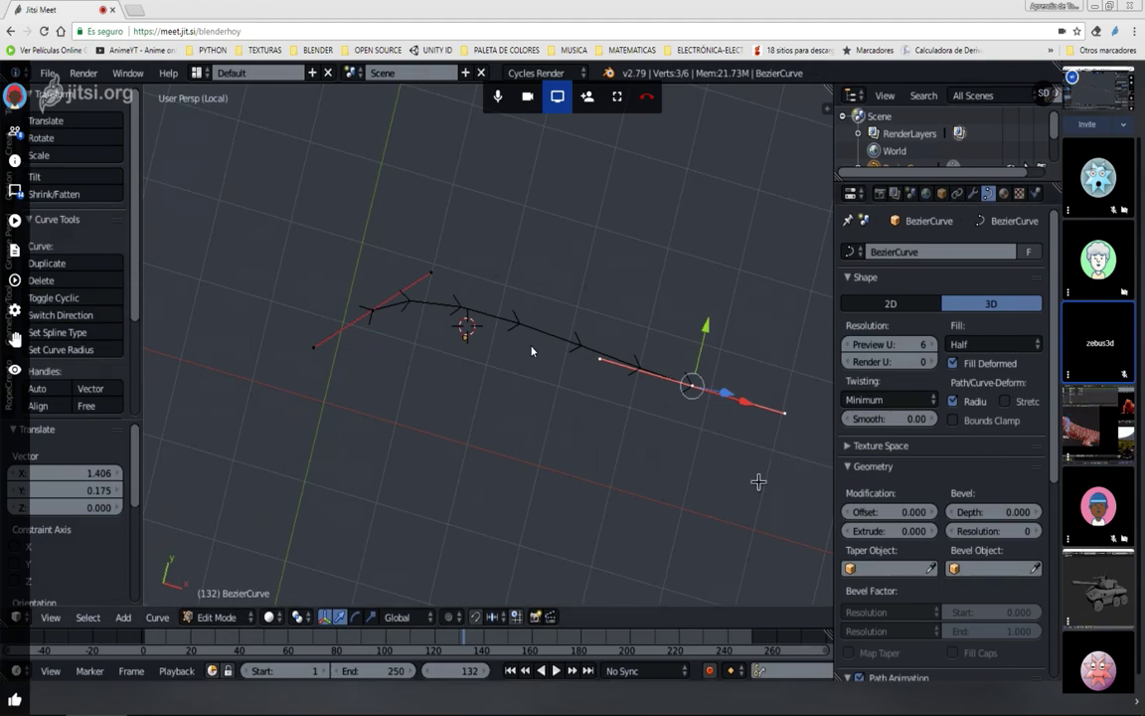
# In the N sidebar's Curve Display options, turn off Normals while leaving Handles shown
pyautogui.press('n')
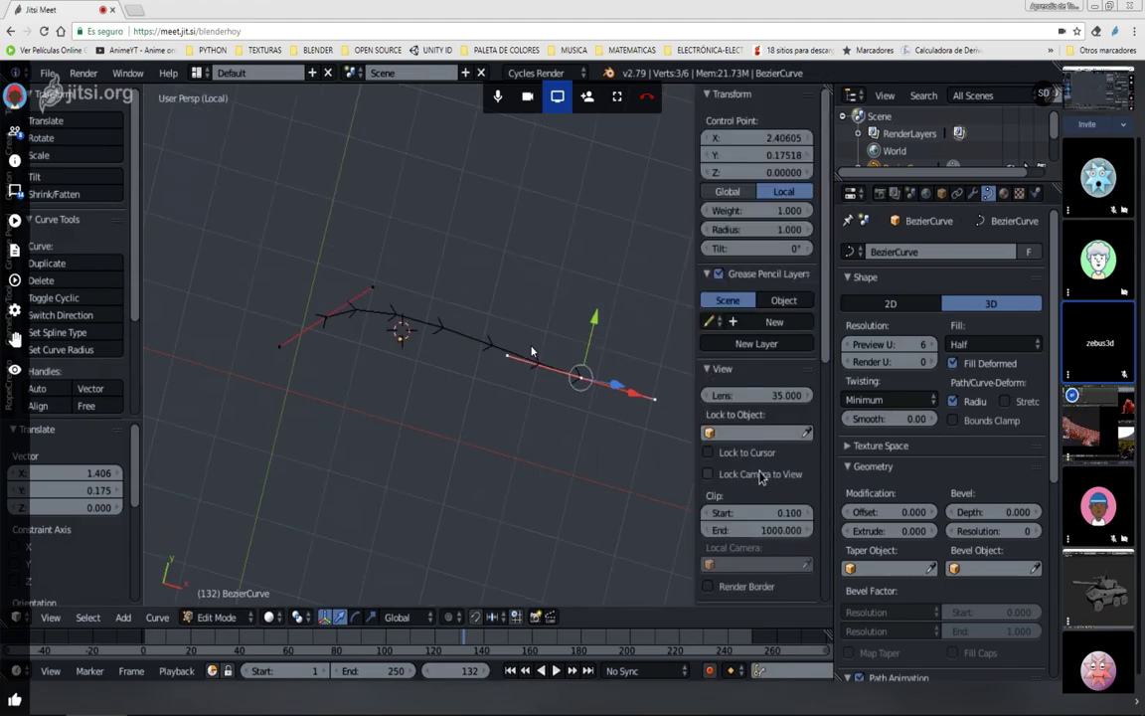
pyautogui.scroll(-10, 761, 475)
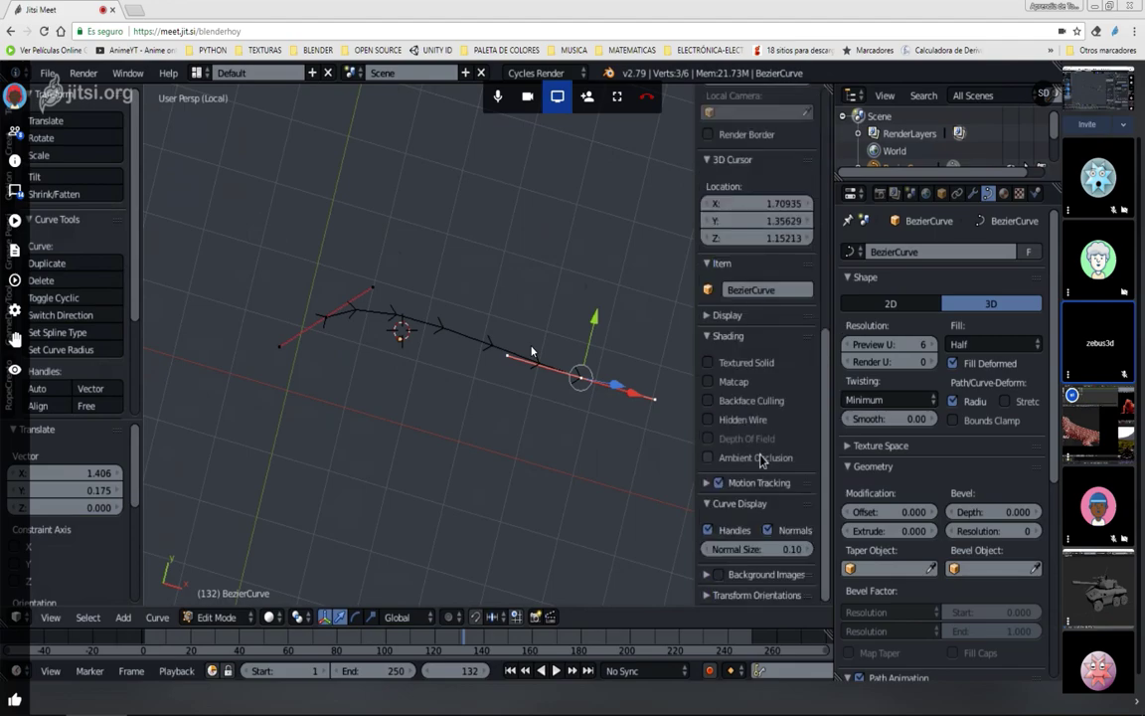
pyautogui.click(707, 316)
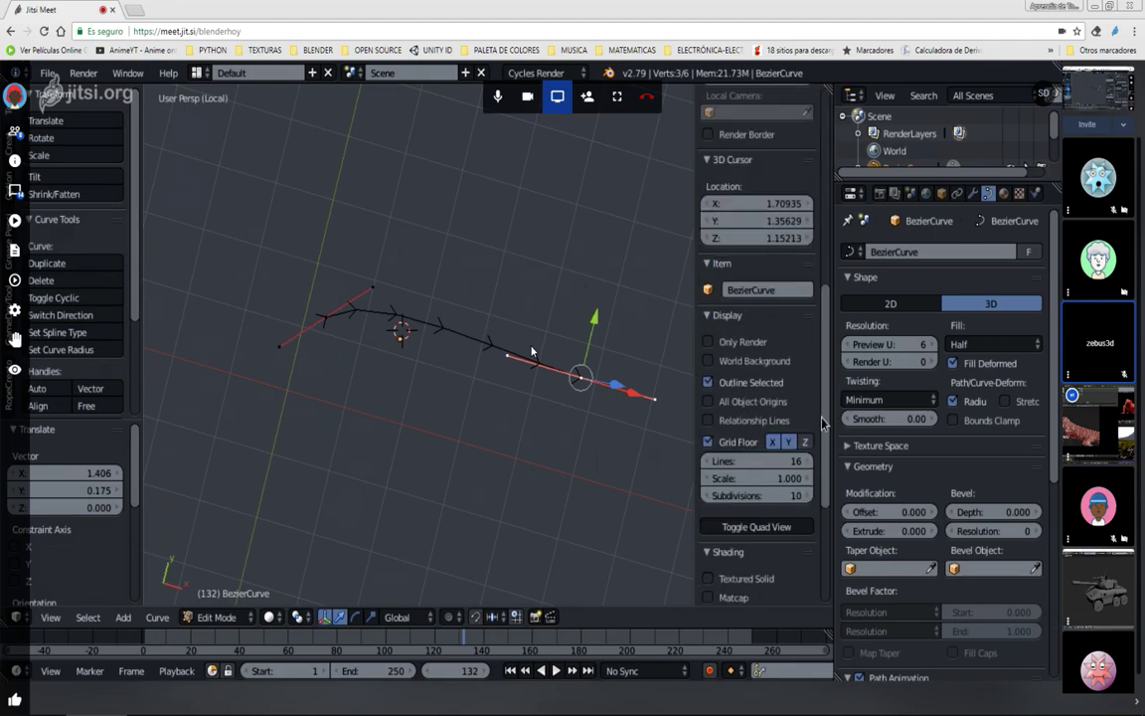
pyautogui.scroll(-1, 698, 322)
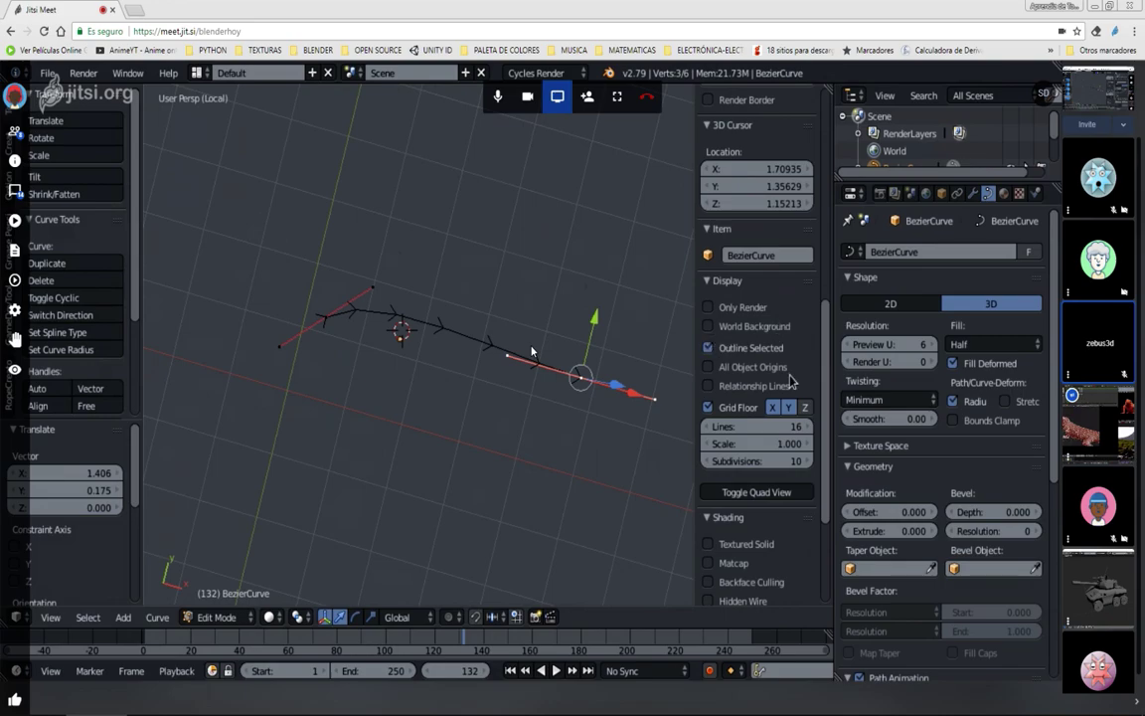
pyautogui.scroll(-3, 781, 358)
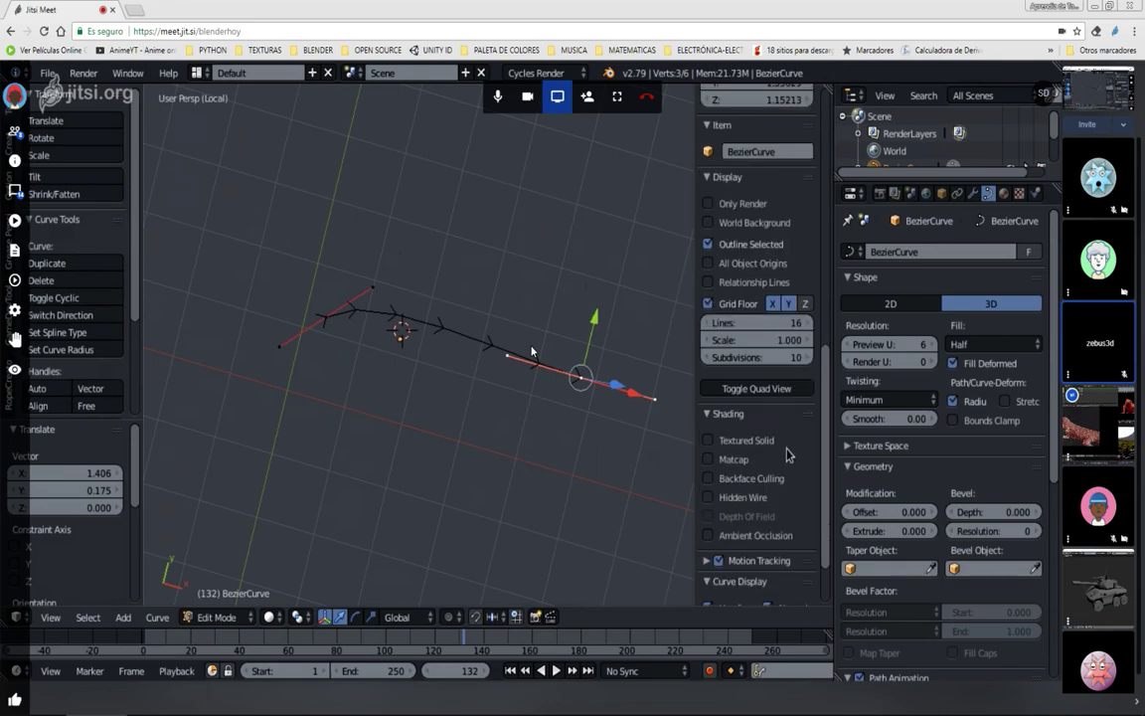
pyautogui.scroll(-2, 787, 454)
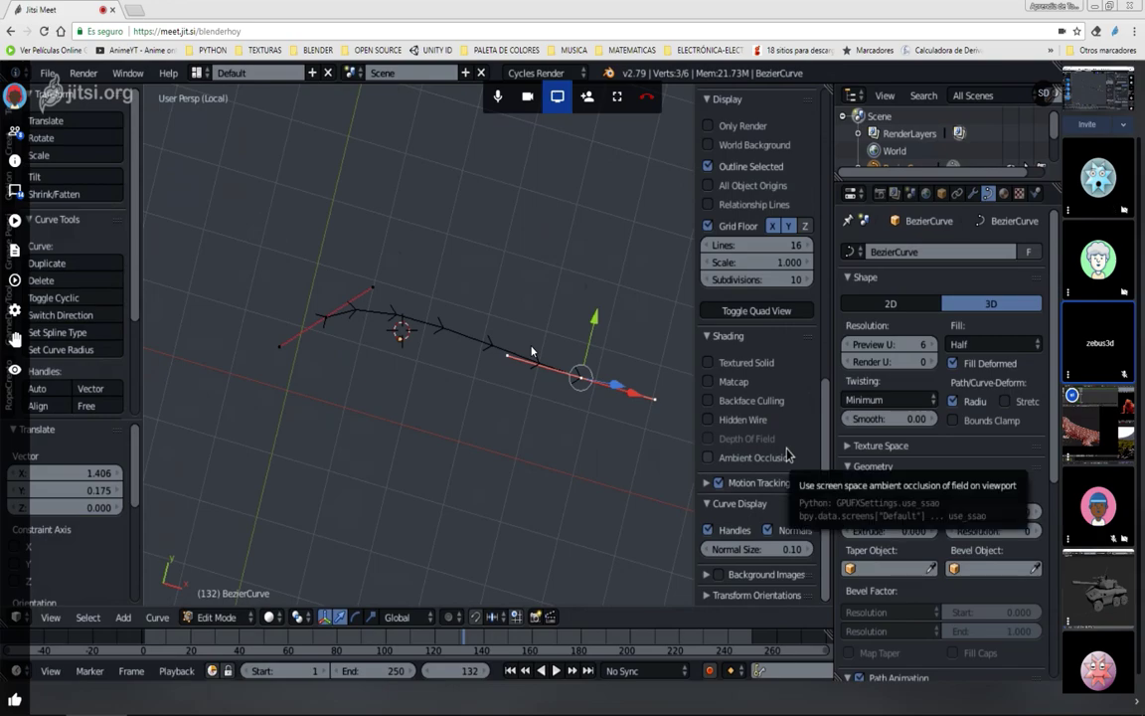
pyautogui.click(756, 530)
pyautogui.click(756, 532)
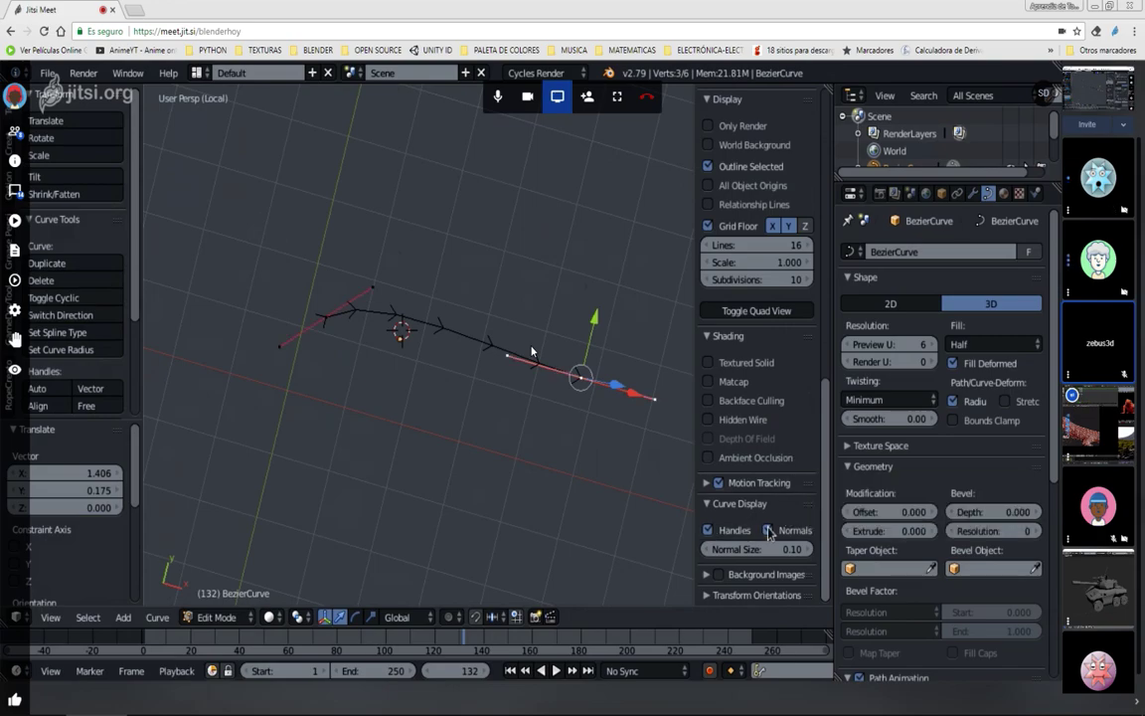
pyautogui.click(766, 530)
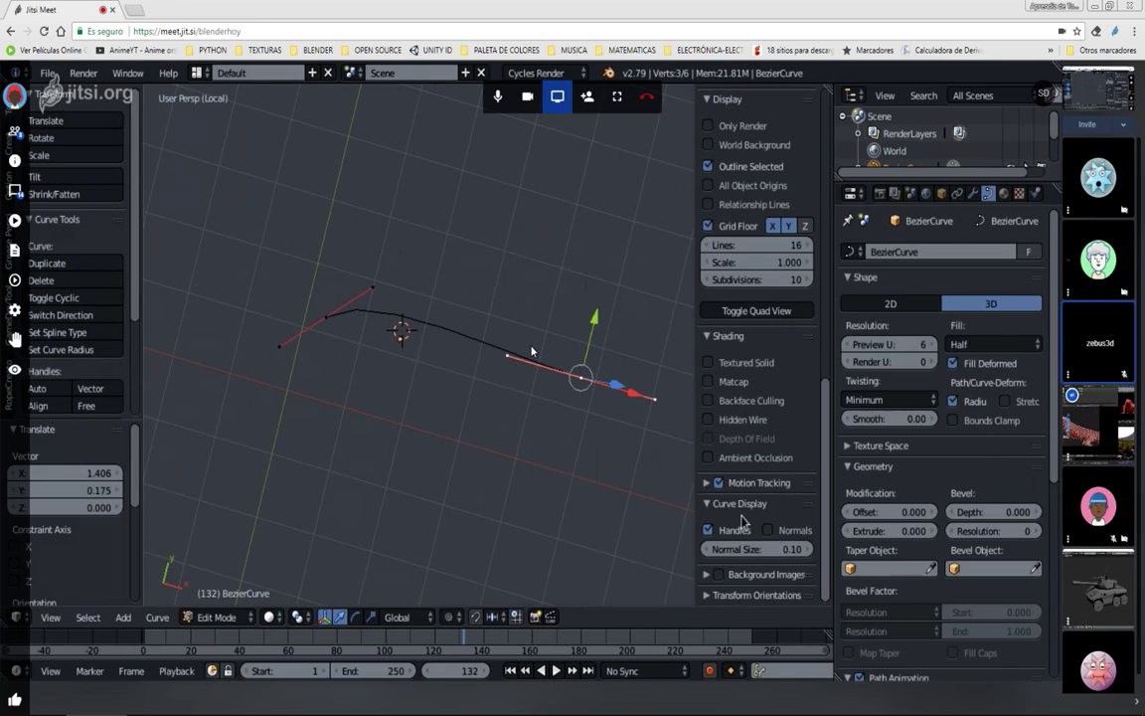
pyautogui.click(770, 530)
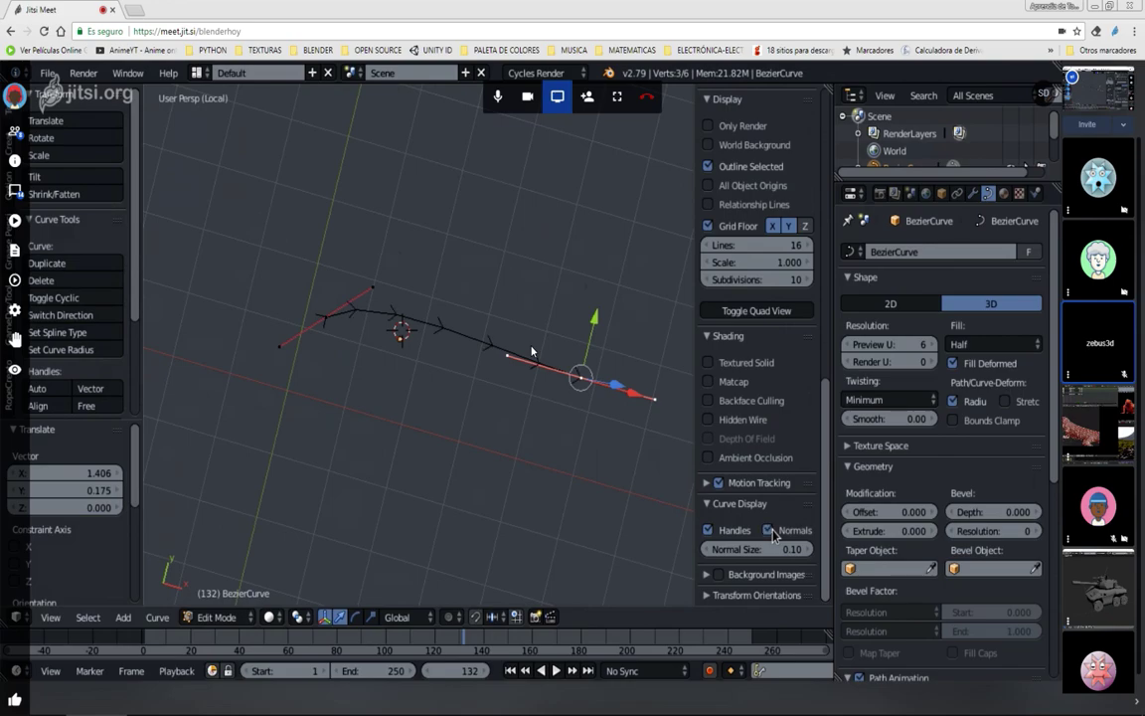
pyautogui.click(770, 530)
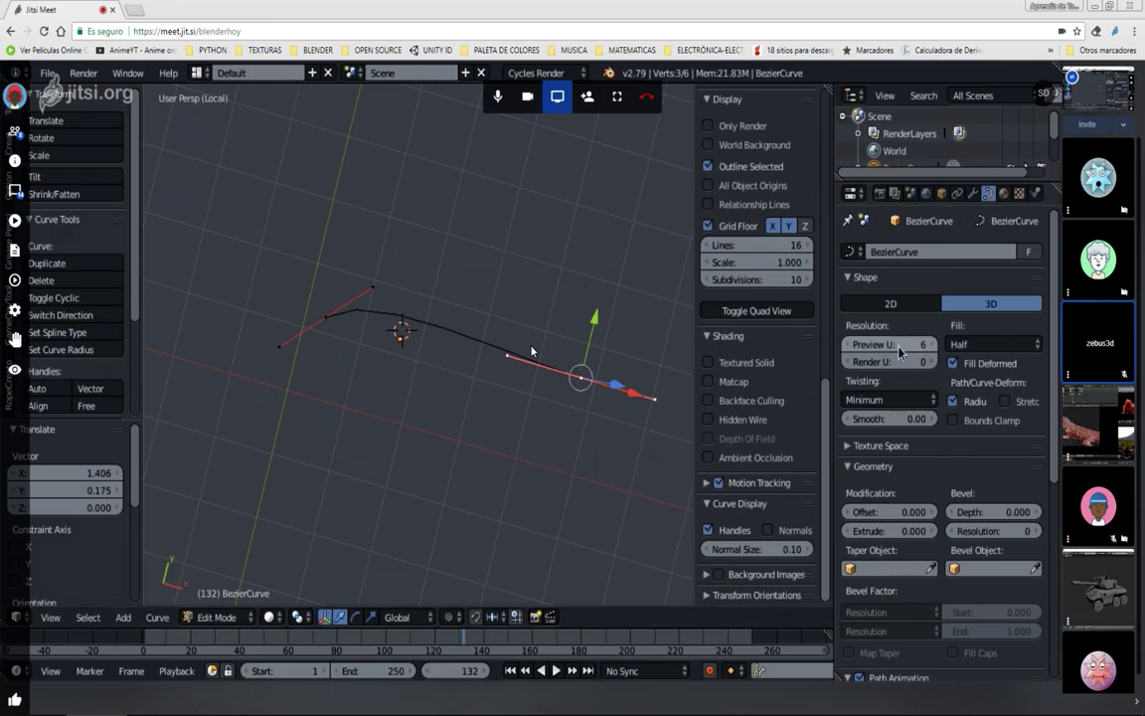
# Raise the Bezier curve's Preview U from 6 to 22, then exit local view and Edit Mode
pyautogui.moveTo(880, 344); pyautogui.dragTo(930, 344)
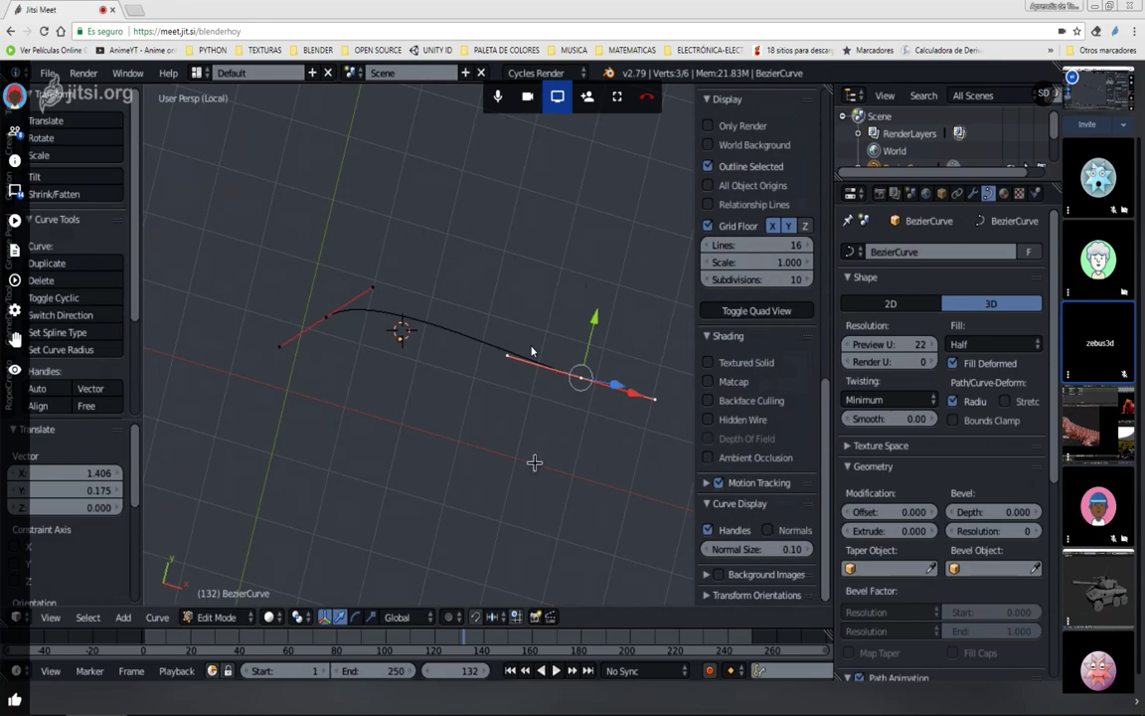
pyautogui.press('KP_Divide')
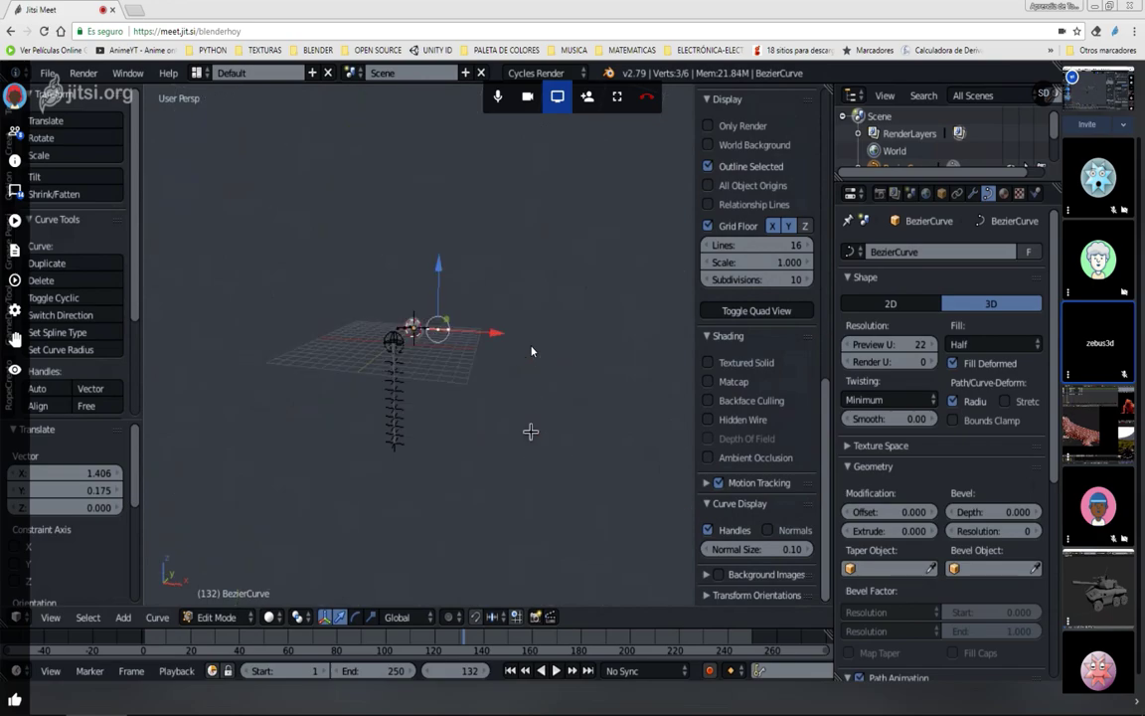
pyautogui.press('Tab')
pyautogui.scroll(2, 530, 427)
# Delete the BezierCurve object
pyautogui.scroll(2, 530, 427)
pyautogui.press('x')
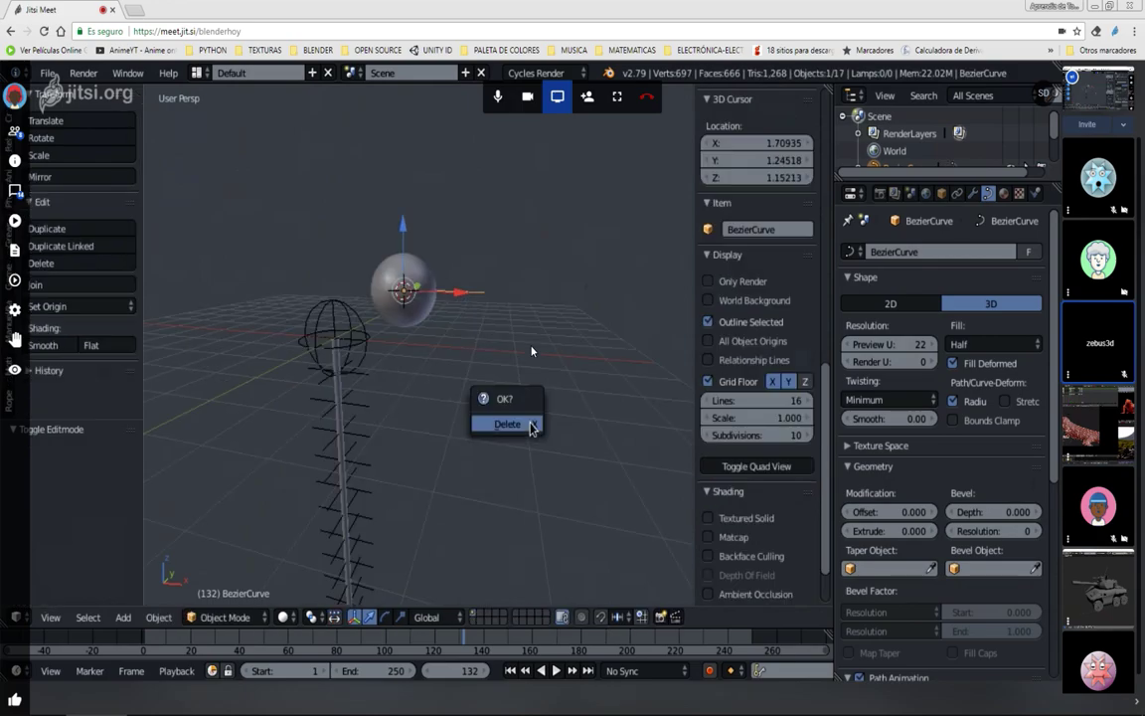
pyautogui.click(507, 425)
# Select every remaining object and delete them all, leaving an empty grid
pyautogui.press('a')
pyautogui.press('x')
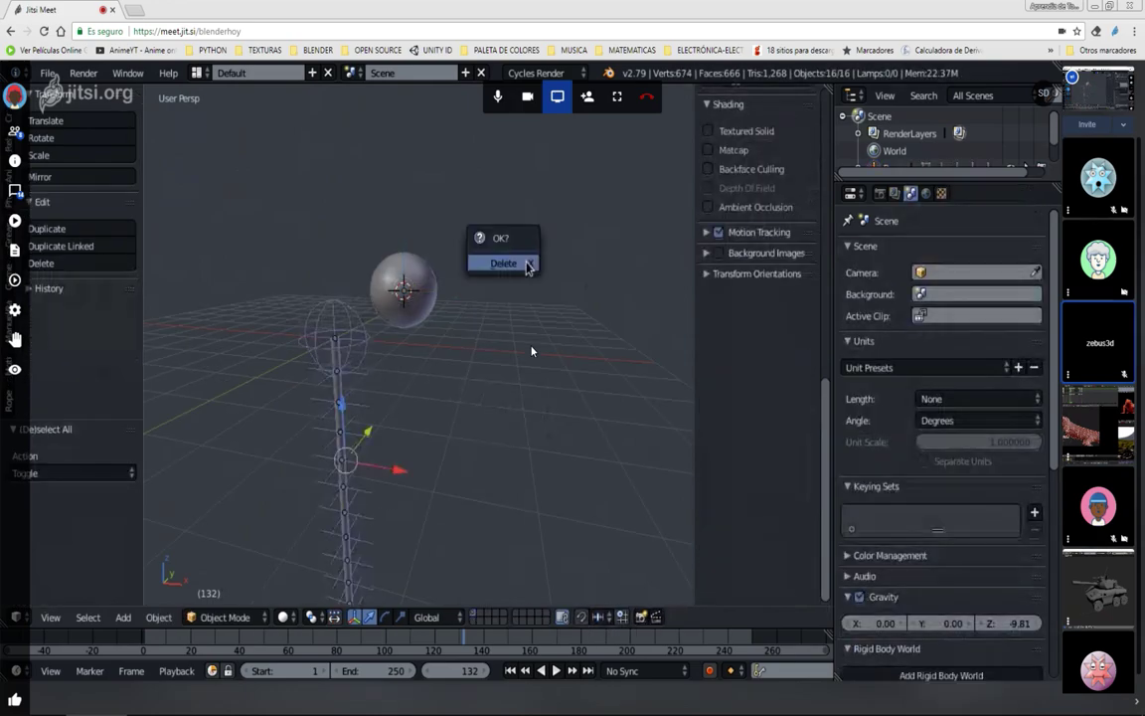
pyautogui.click(504, 264)
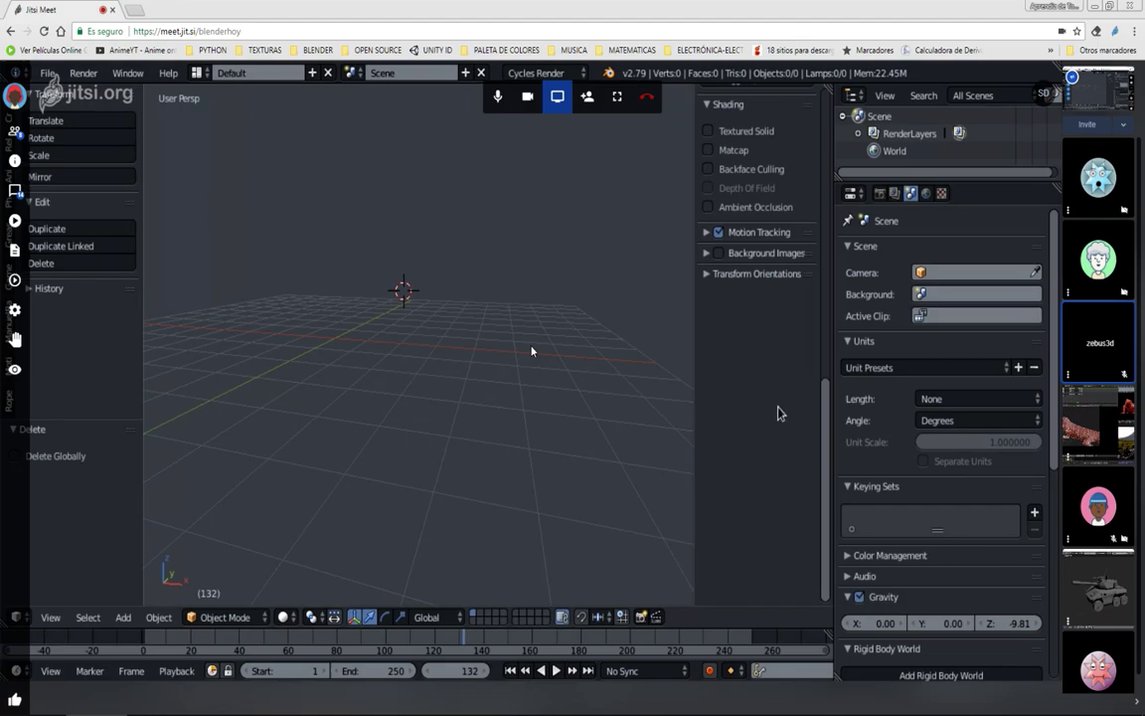
pyautogui.scroll(3, 824, 436)
pyautogui.scroll(8, 825, 438)
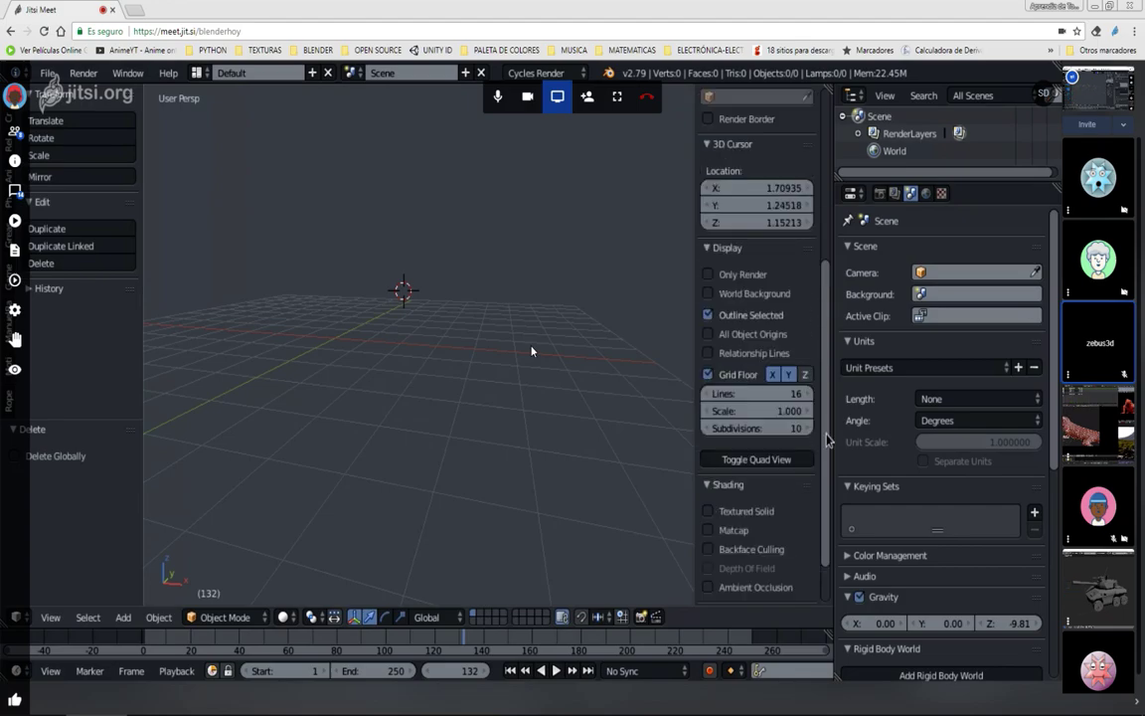
pyautogui.scroll(3, 824, 437)
pyautogui.scroll(5, 824, 438)
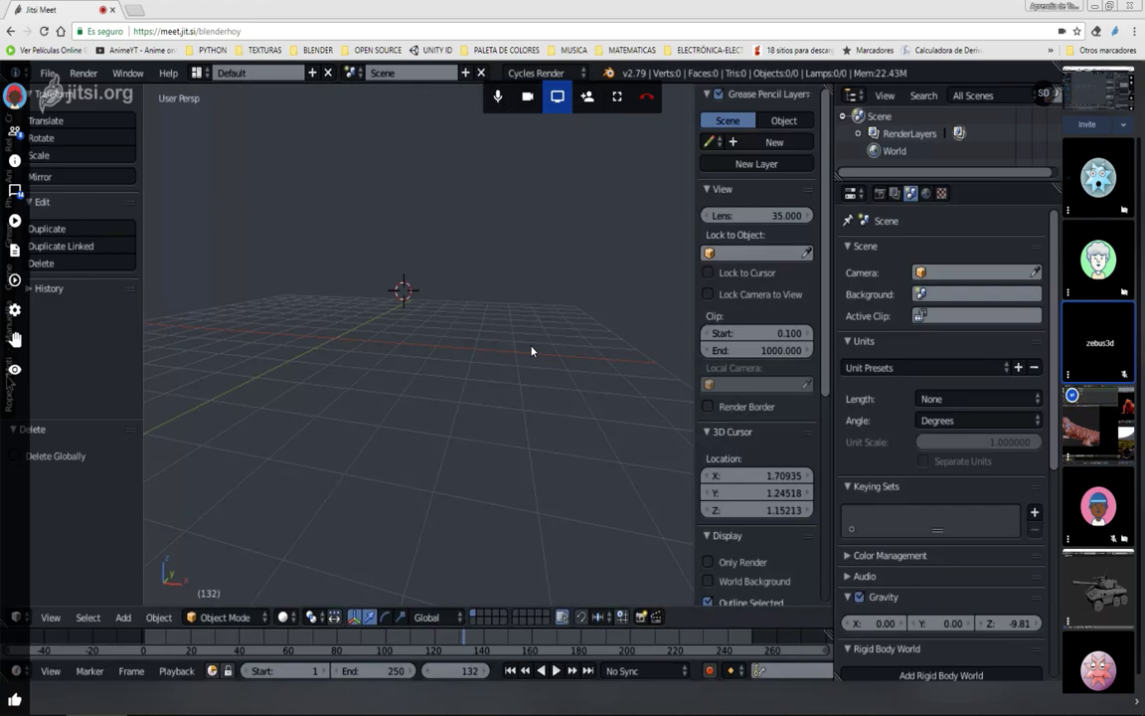
# Show the Rope tab's Rope Ball settings (Length 10, Segments 6, Ball Mass 1) and move the popup aside
pyautogui.click(9, 348)
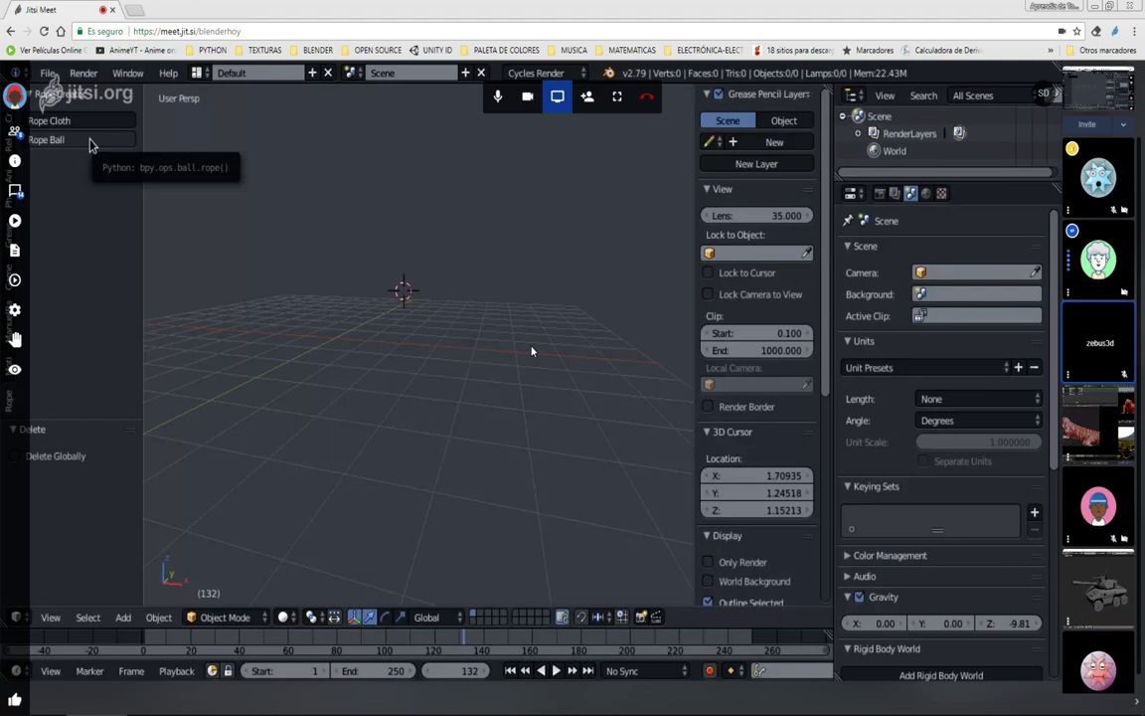
pyautogui.click(90, 140)
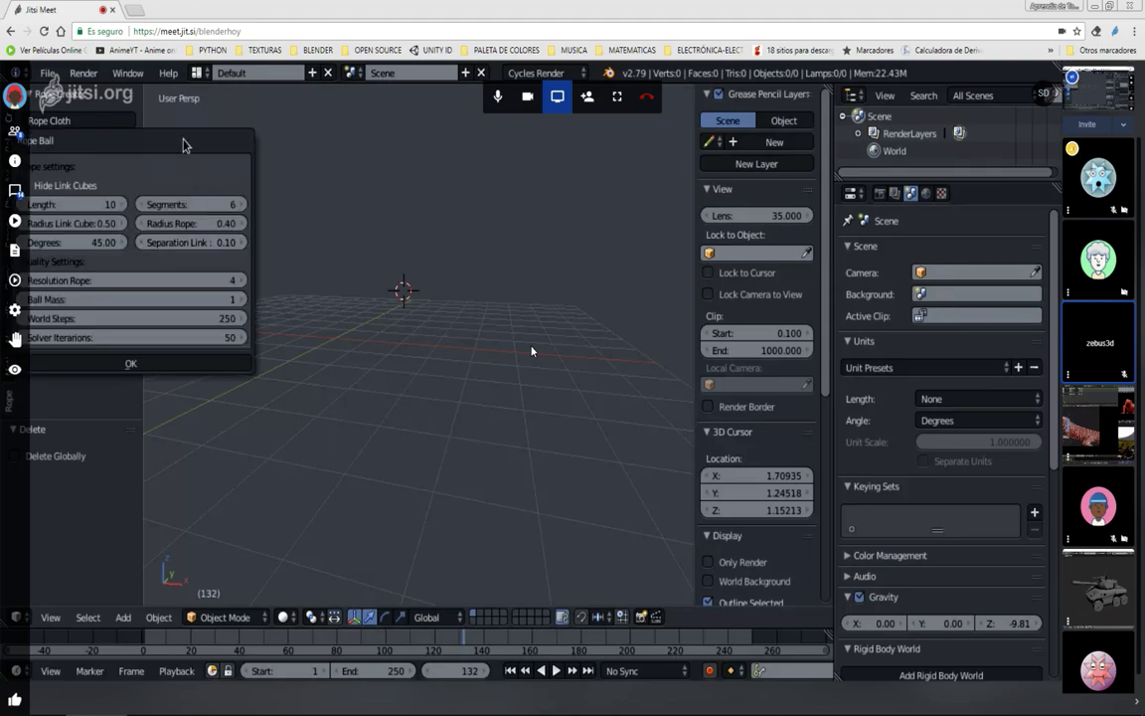
pyautogui.moveTo(183, 146)
pyautogui.mouseDown()
pyautogui.moveTo(315, 146)
pyautogui.moveTo(328, 135)
pyautogui.mouseUp()
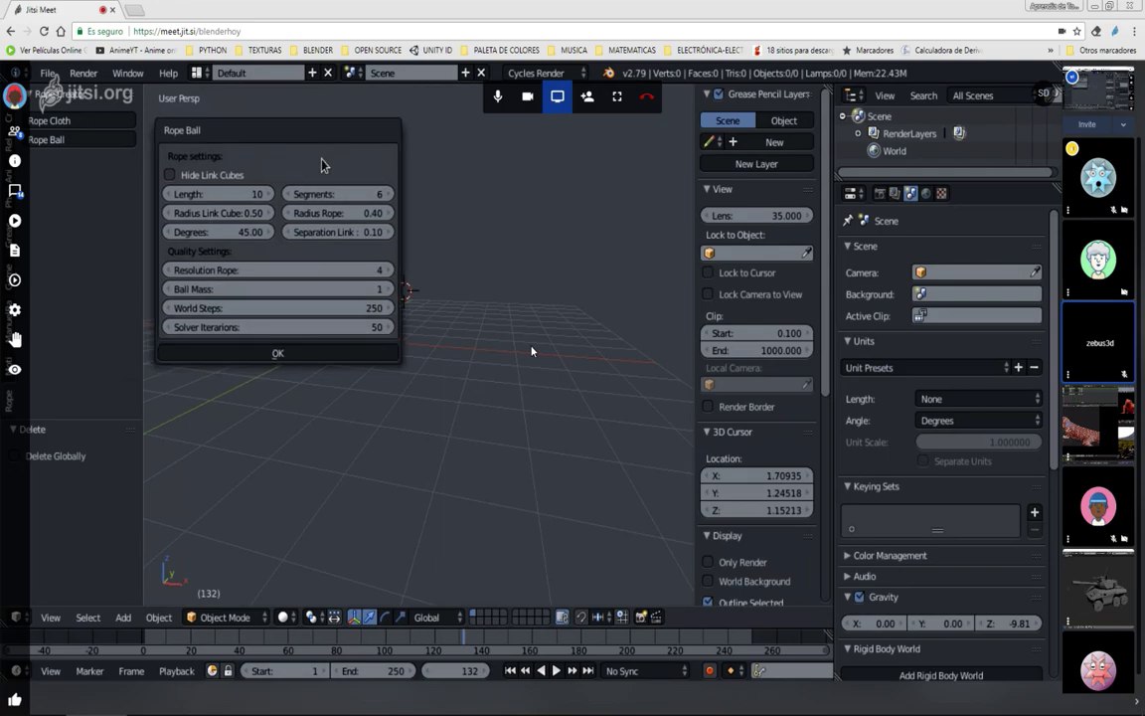
# Create the Rope Ball, play its swing simulation, stop it and rewind to the first frame
pyautogui.click(277, 356)
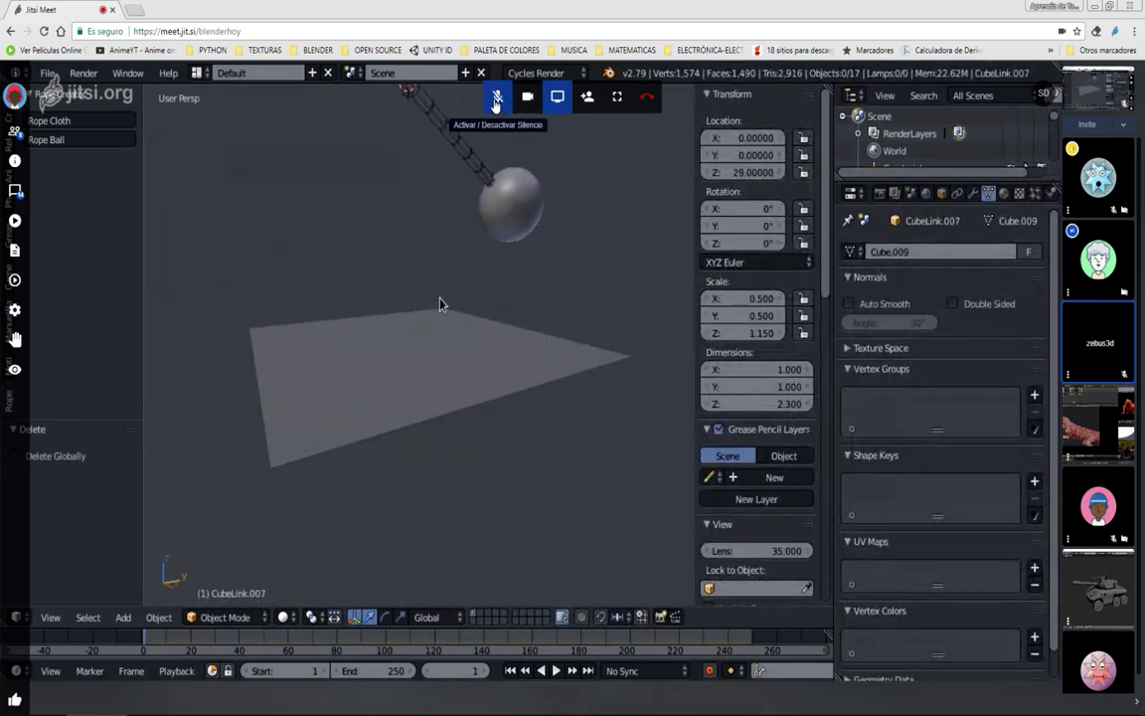
pyautogui.scroll(-2, 448, 298)
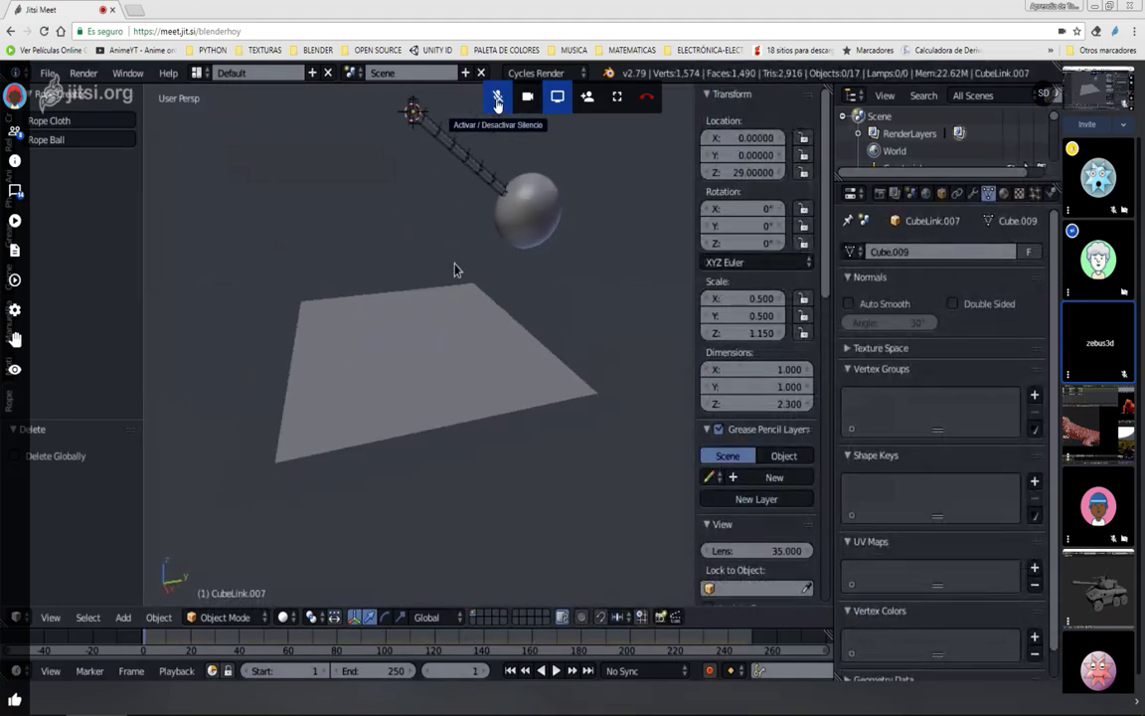
pyautogui.hotkey('alt', 'a')
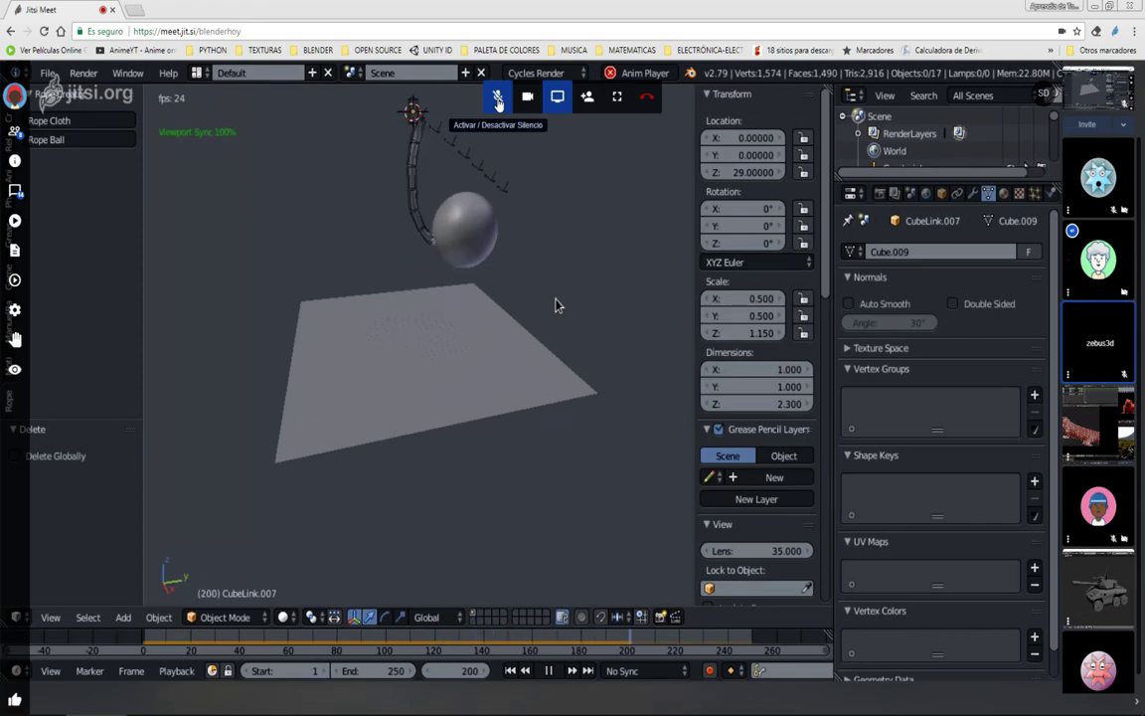
pyautogui.hotkey('alt', 'a')
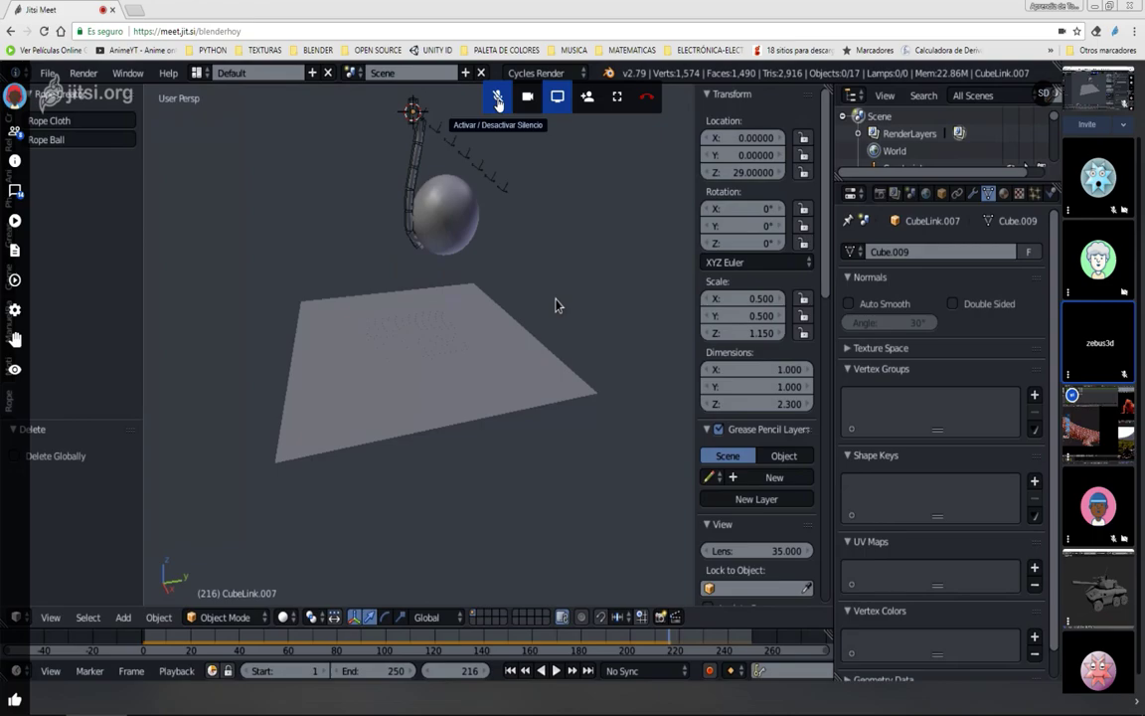
pyautogui.hotkey('shift', 'Left')
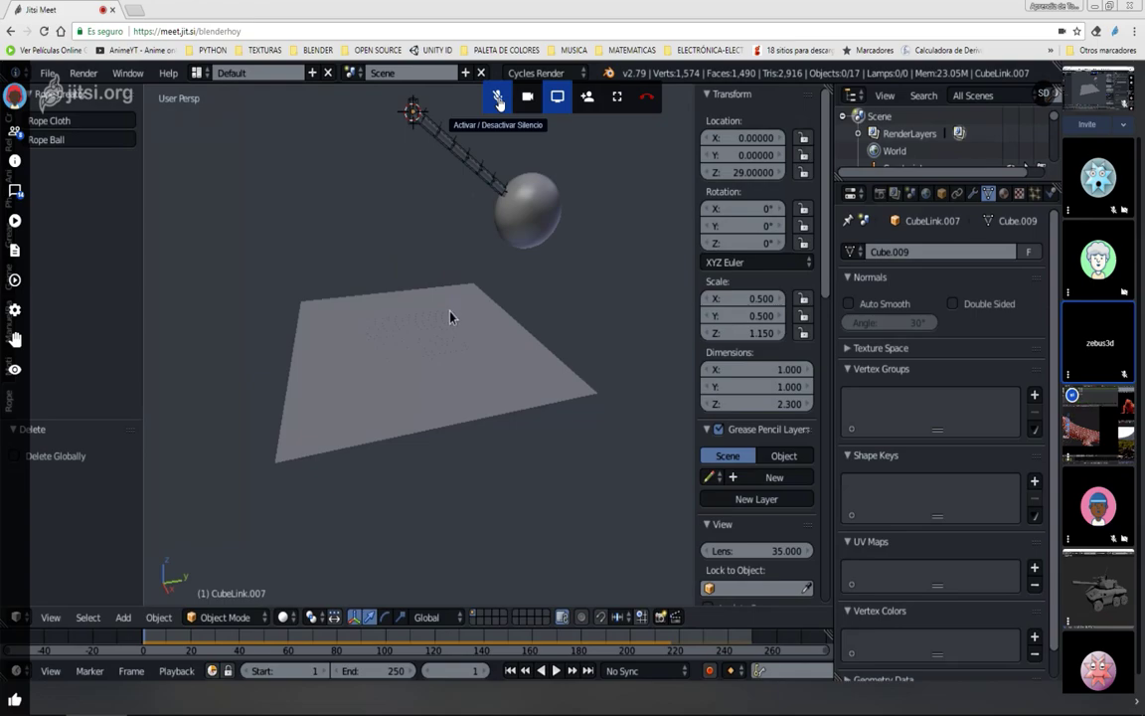
# Mute, unmute, then mute again your microphone in the Jitsi call
pyautogui.click(498, 99)
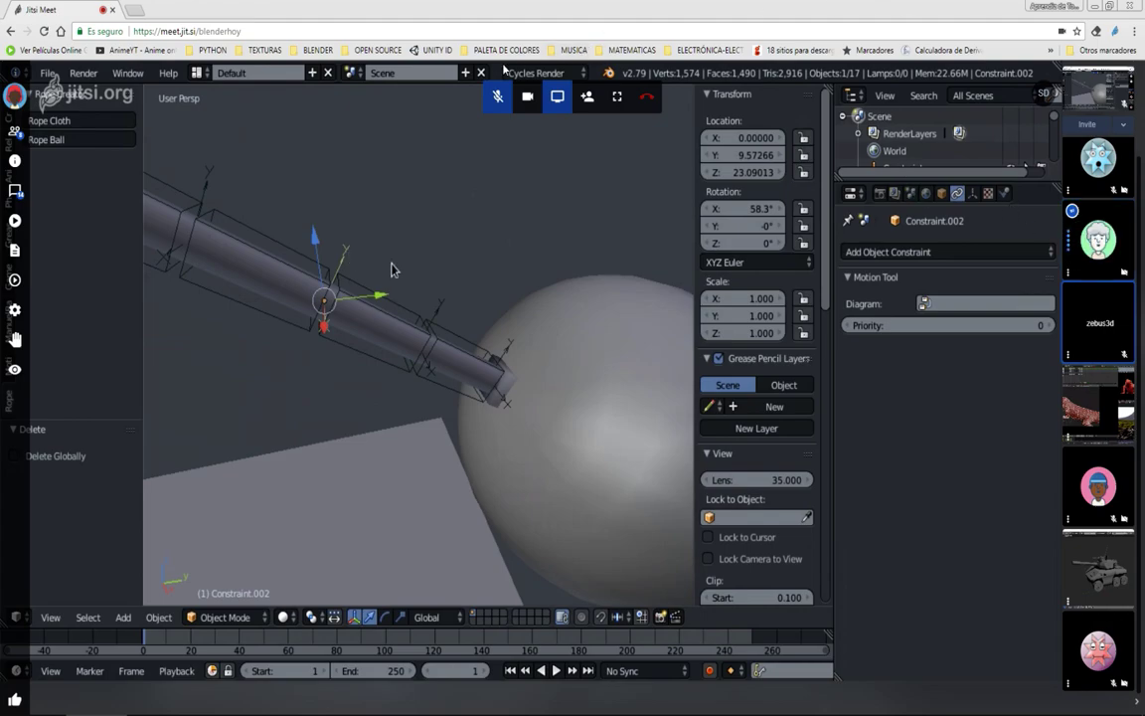
pyautogui.click(499, 98)
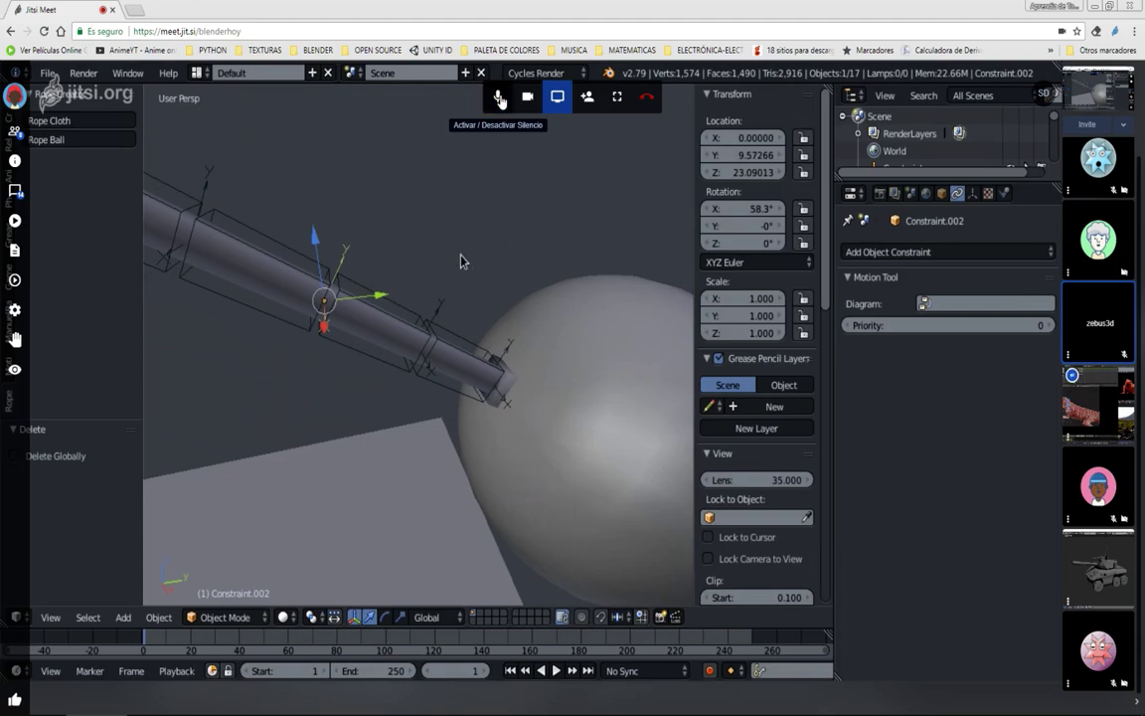
pyautogui.click(500, 99)
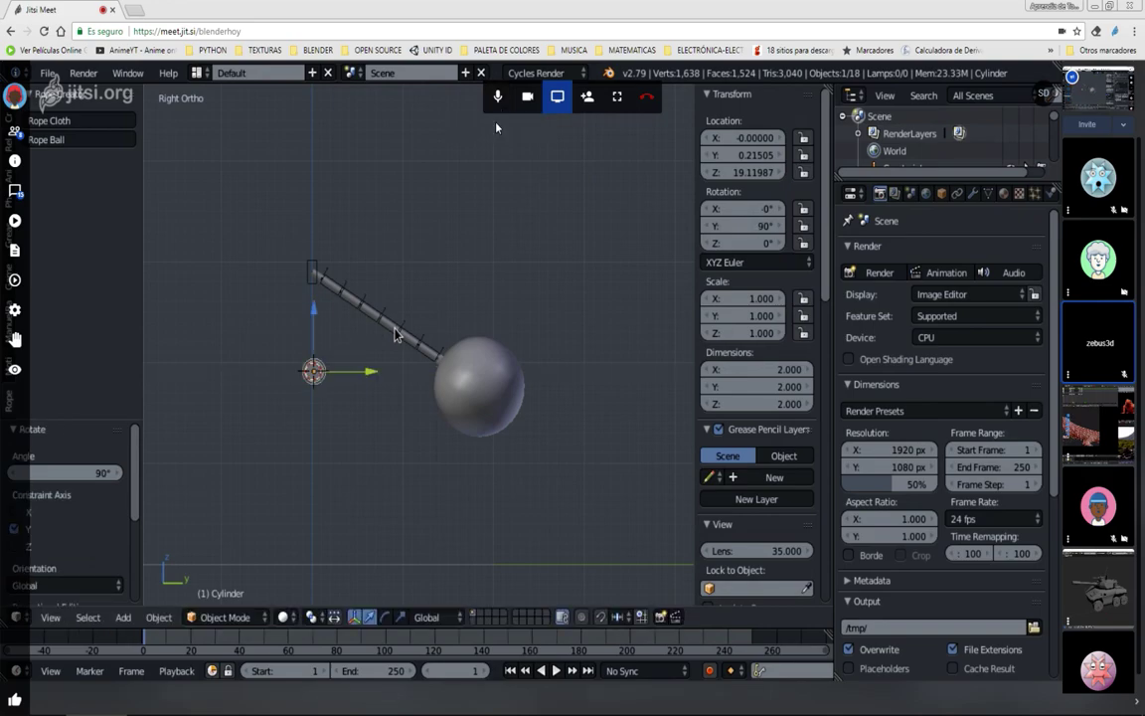
# Mute the Jitsi microphone and briefly show, then hide, the participant list
pyautogui.click(497, 103)
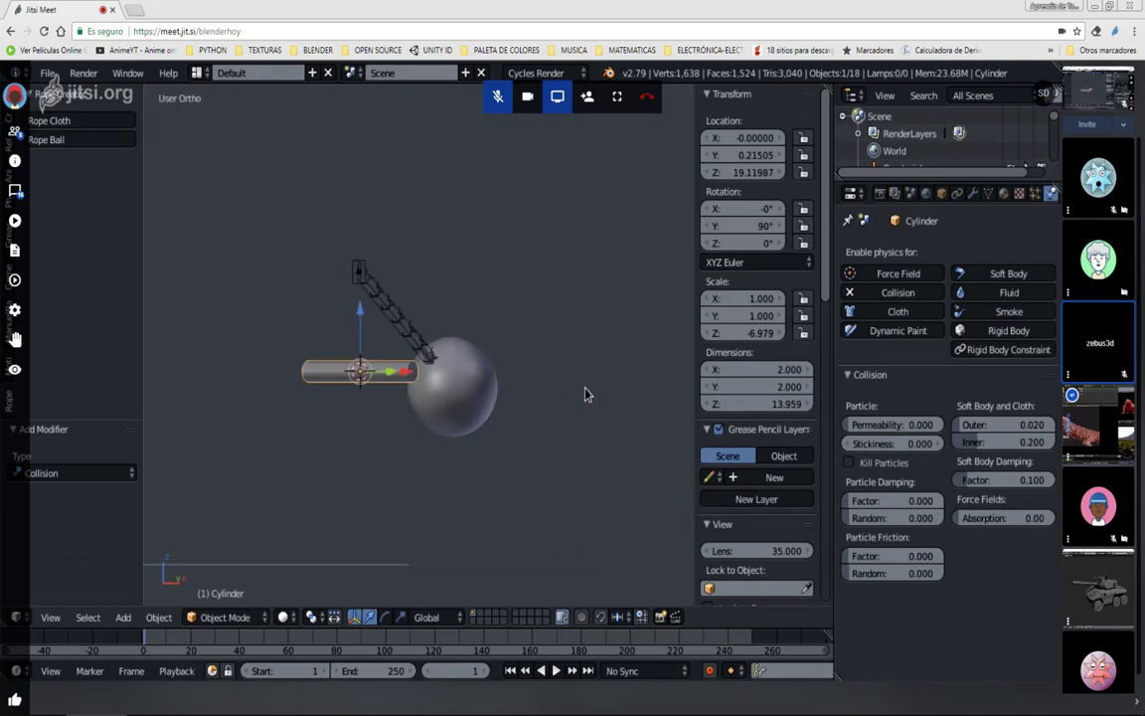
pyautogui.click(15, 132)
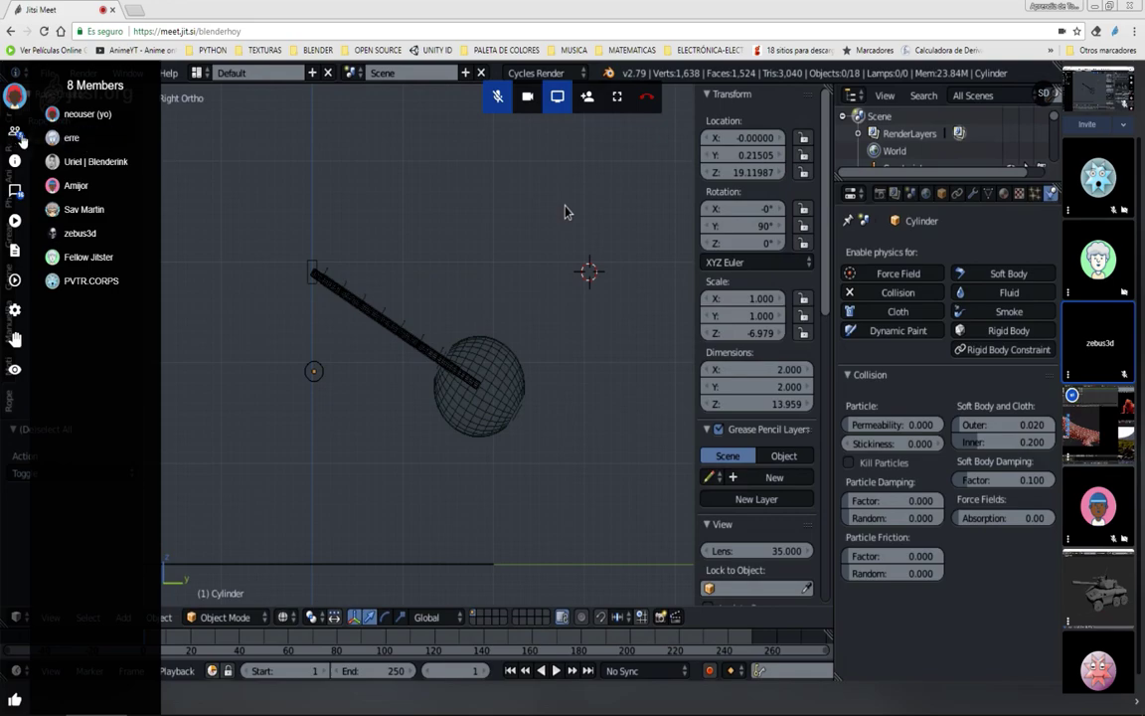
pyautogui.click(15, 135)
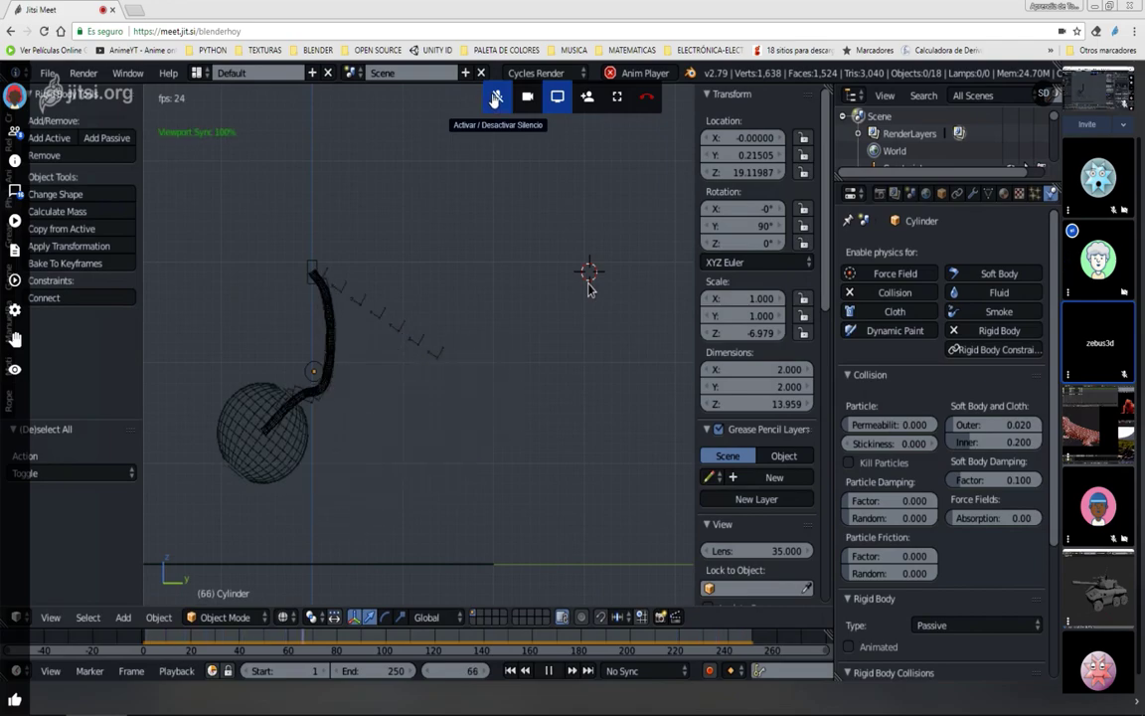
# Stop the simulation playback and orbit around the rope, cylinder bar and ball
pyautogui.hotkey('alt', 'a')
pyautogui.press('z')
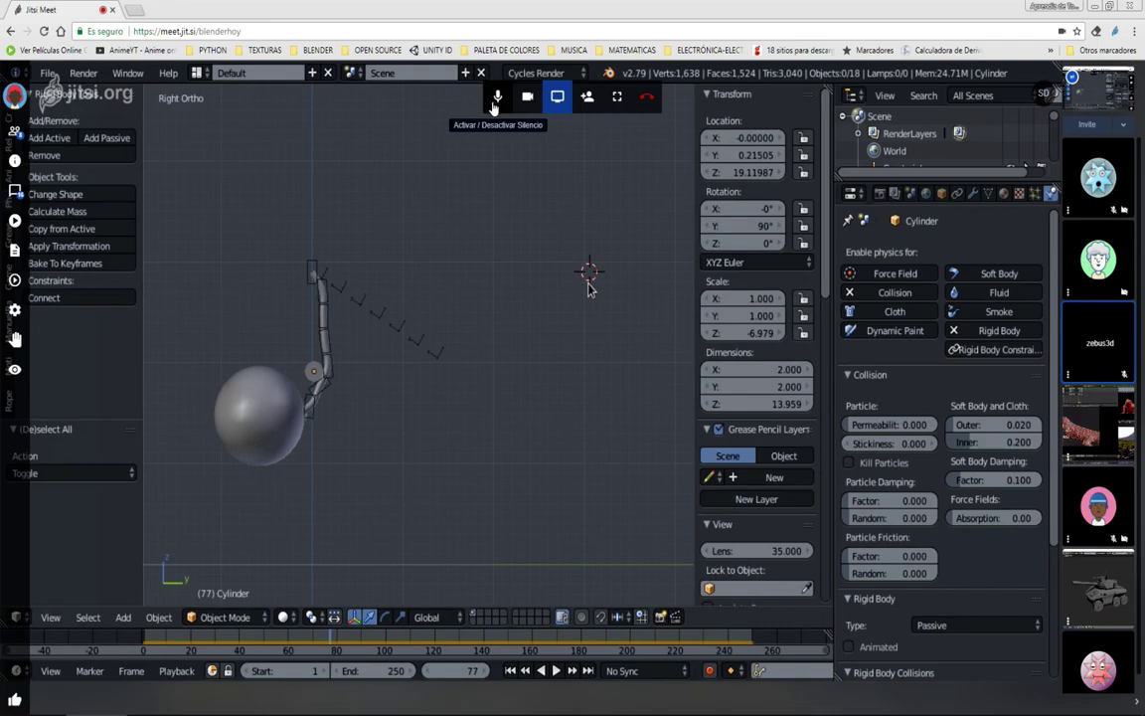
pyautogui.moveTo(587, 288); pyautogui.dragTo(588, 290, button='middle')
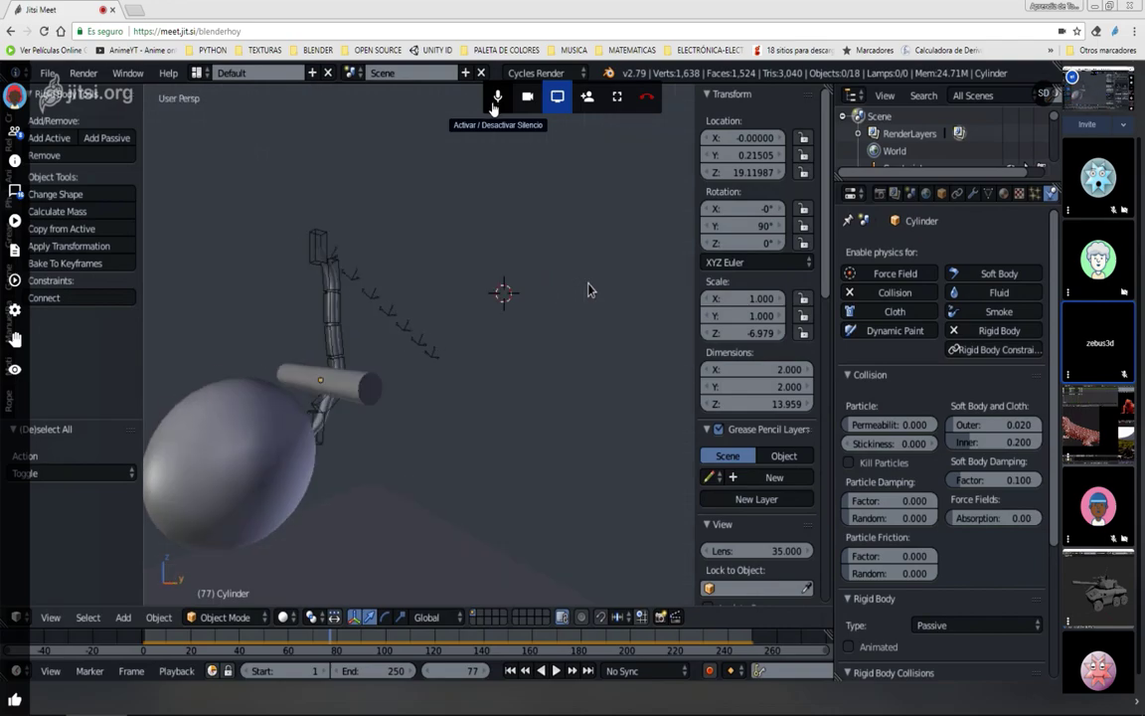
pyautogui.moveTo(458, 288); pyautogui.dragTo(445, 328, button='middle')
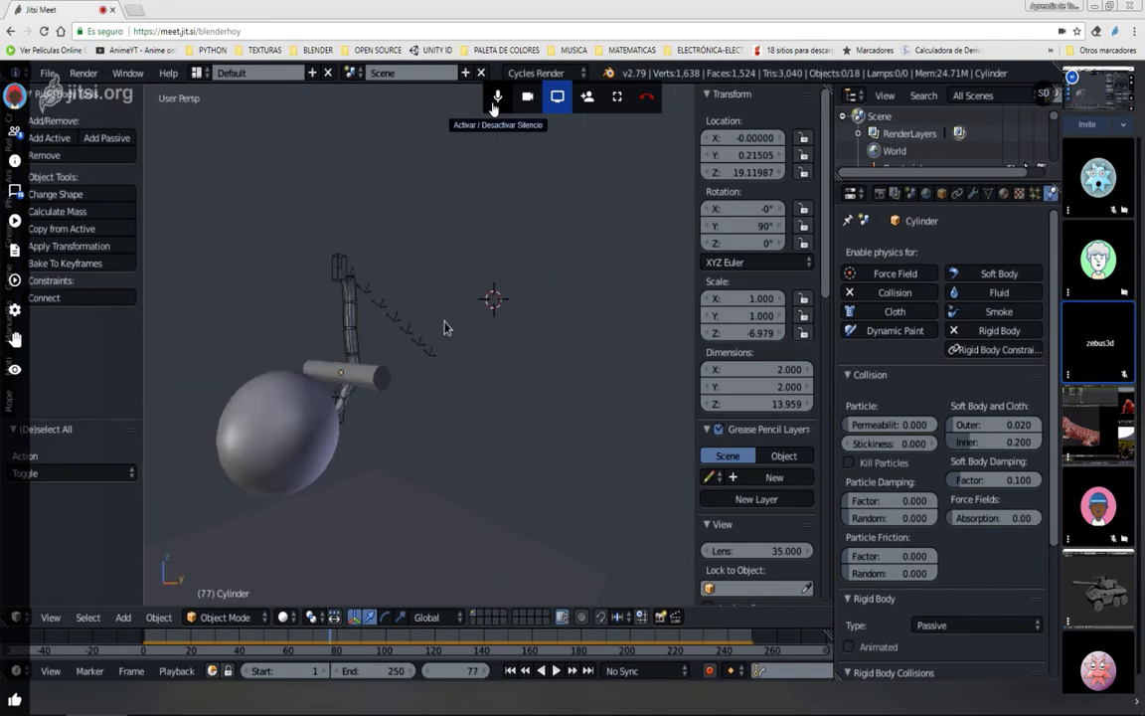
# Replay the simulation from frame 1, stop it, rewind to frame 1, and switch to Right Ortho view
pyautogui.hotkey('shift', 'Left')
pyautogui.hotkey('alt', 'a')
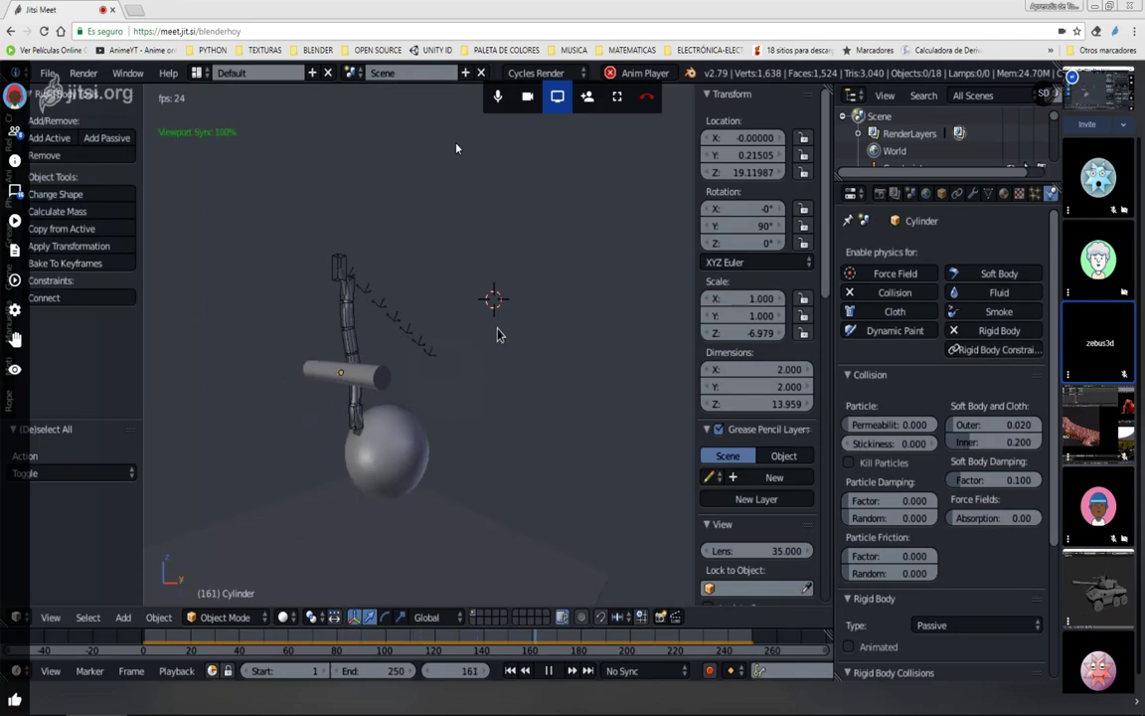
pyautogui.hotkey('alt', 'a')
pyautogui.hotkey('shift', 'Left')
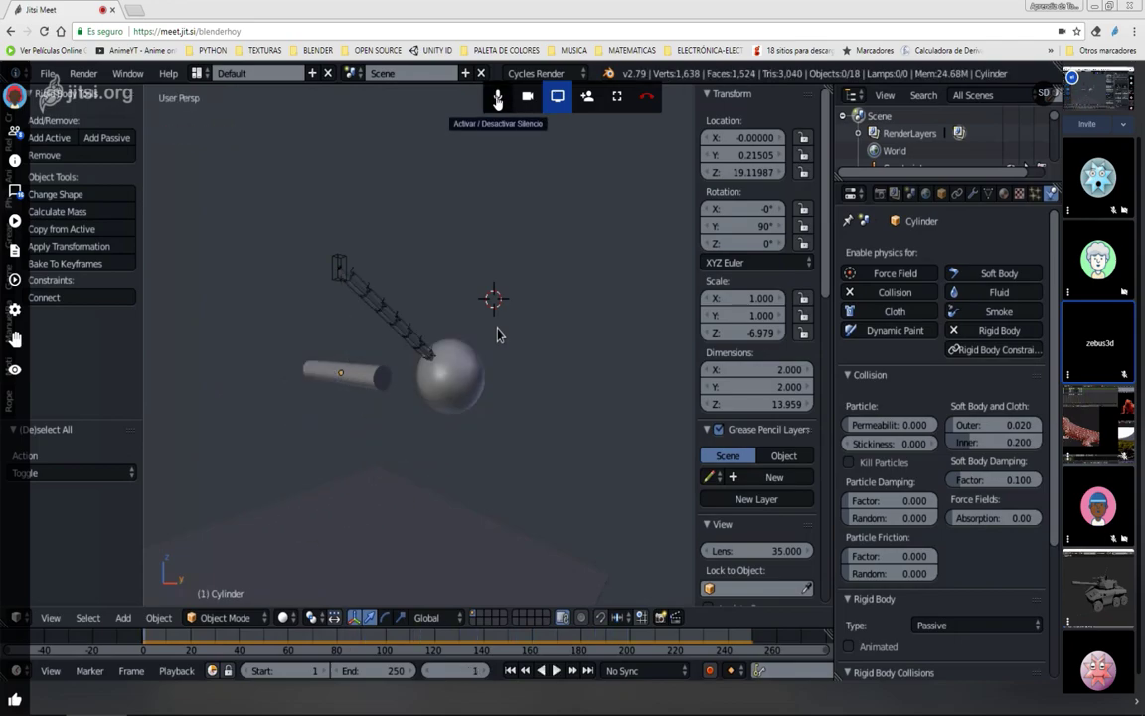
pyautogui.press('KP_3')
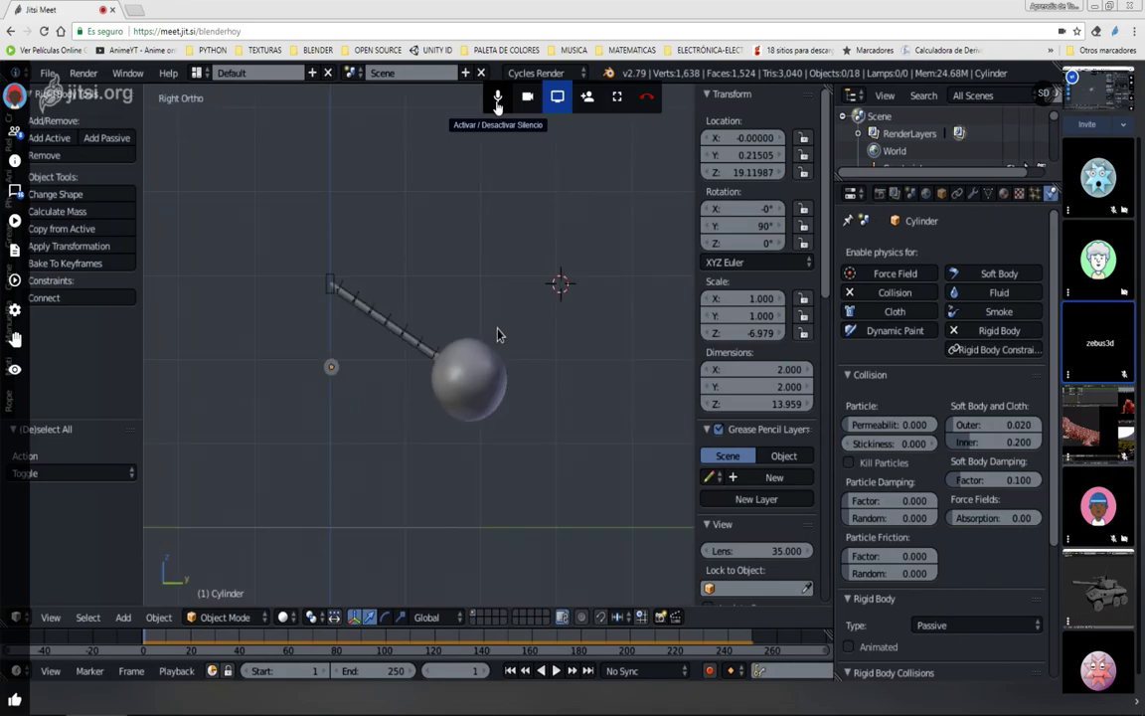
pyautogui.rightClick(332, 287)
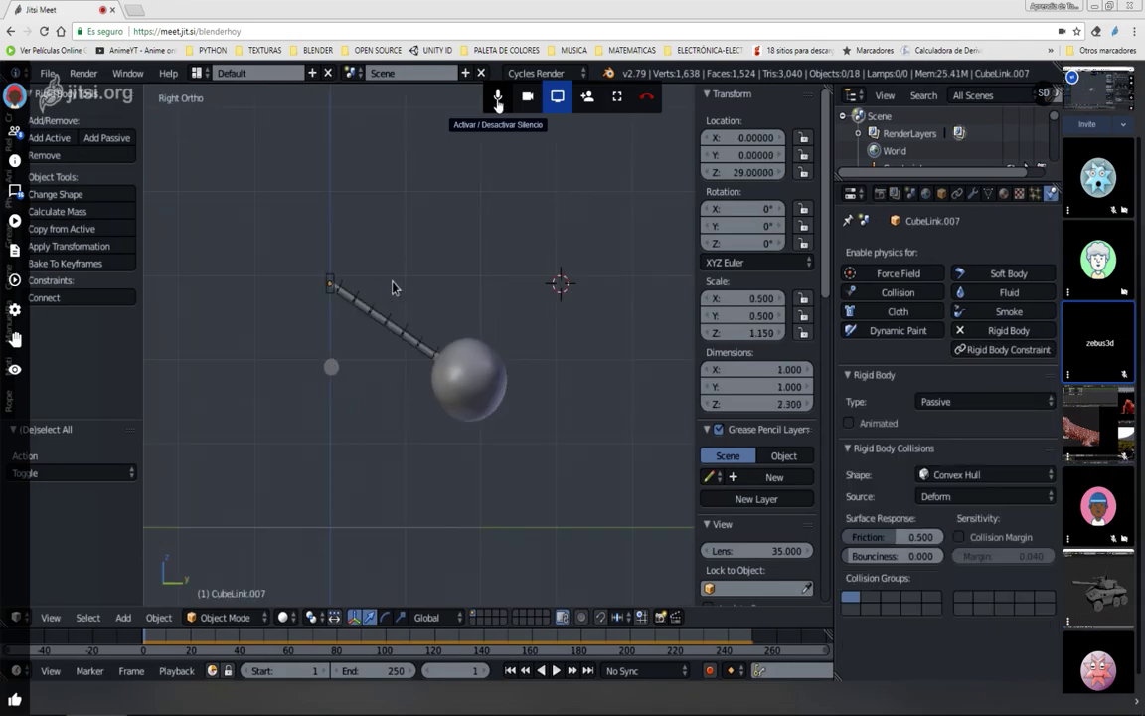
pyautogui.click(497, 100)
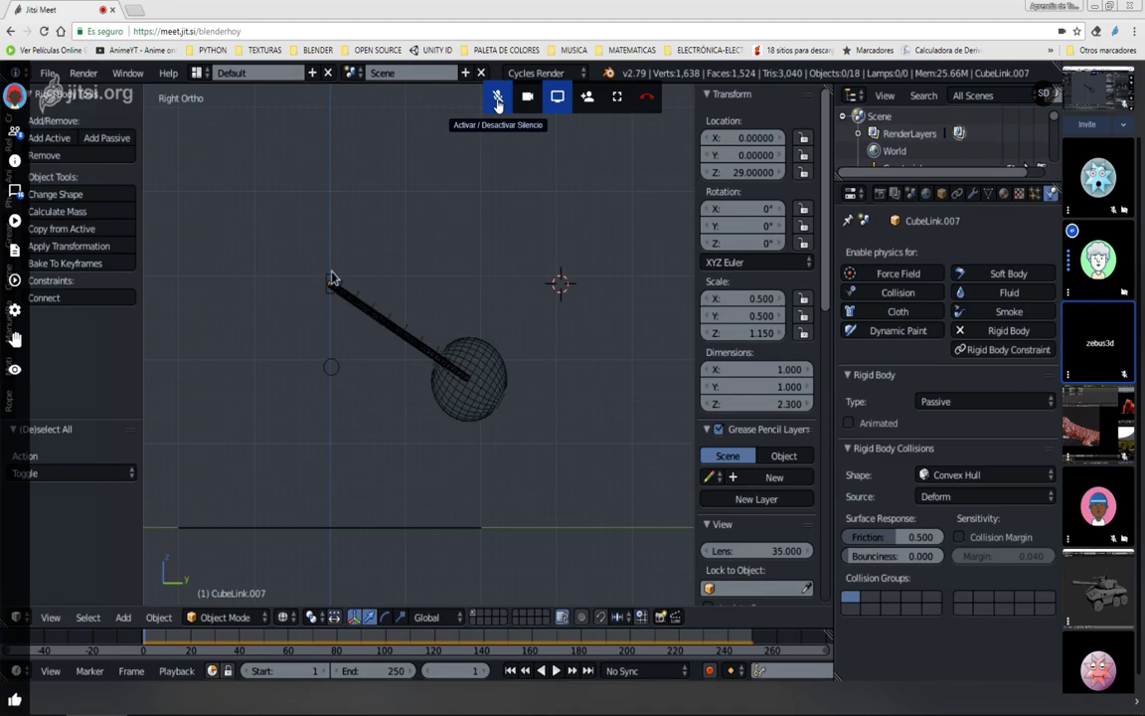
pyautogui.press('r')
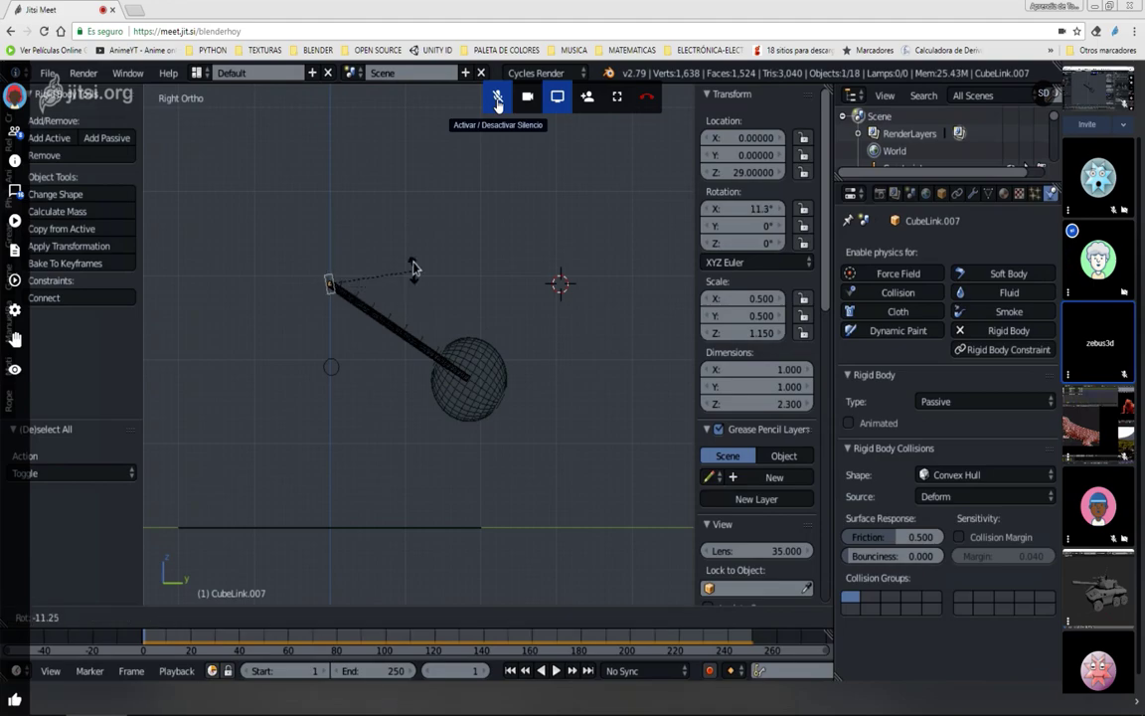
pyautogui.rightClick(415, 268)
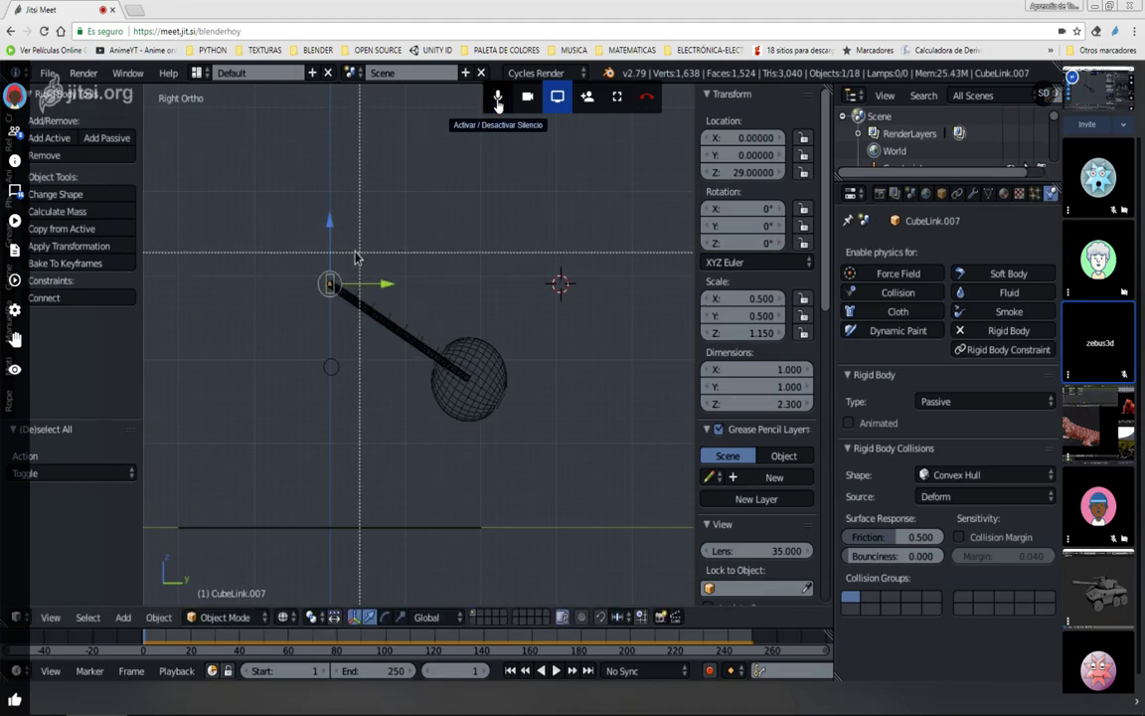
pyautogui.moveTo(302, 238); pyautogui.dragTo(439, 354)
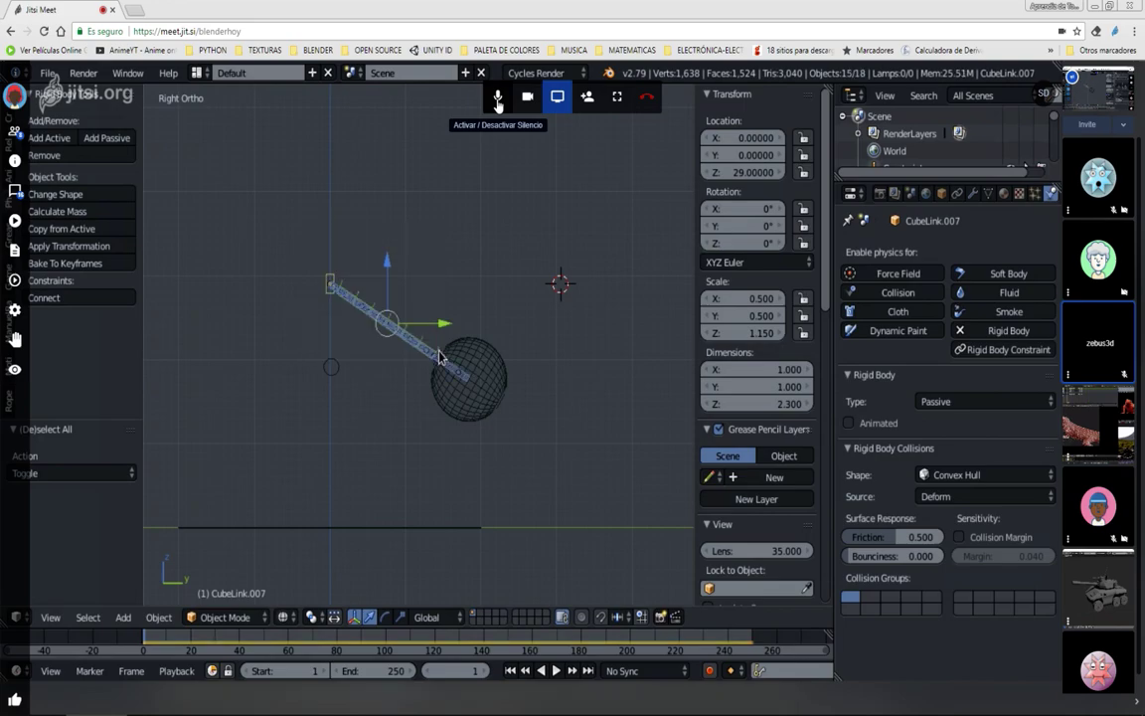
pyautogui.keyDown('shift'); pyautogui.click(462, 381); pyautogui.keyUp('shift')
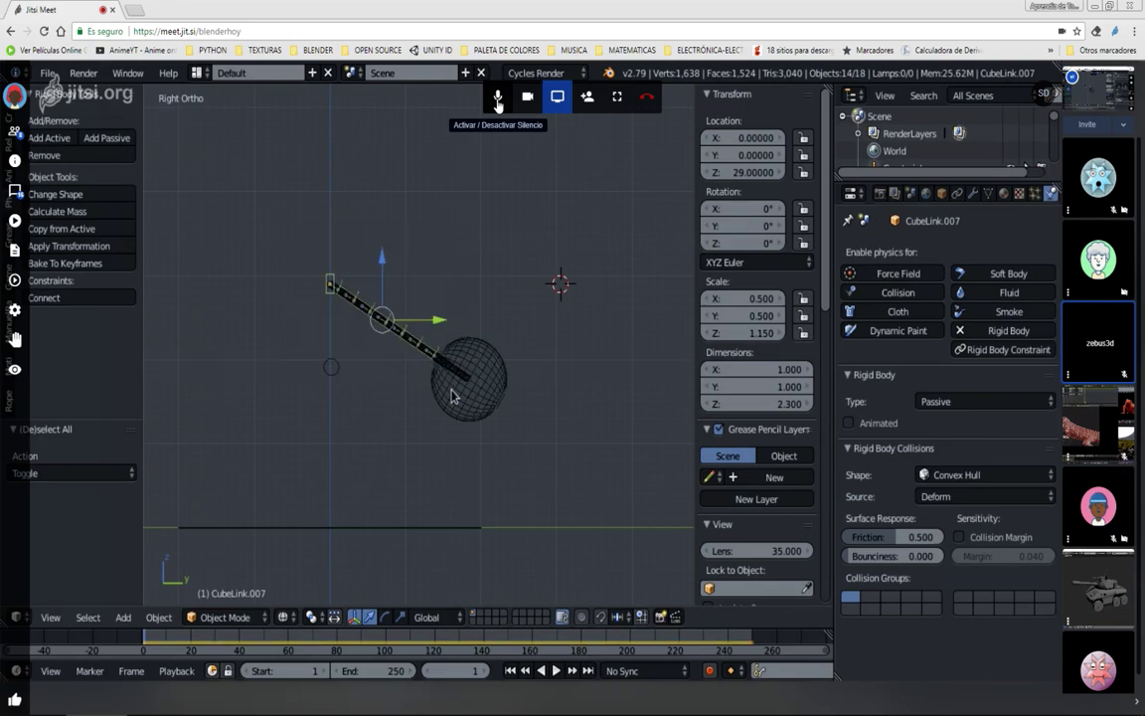
pyautogui.press('r')
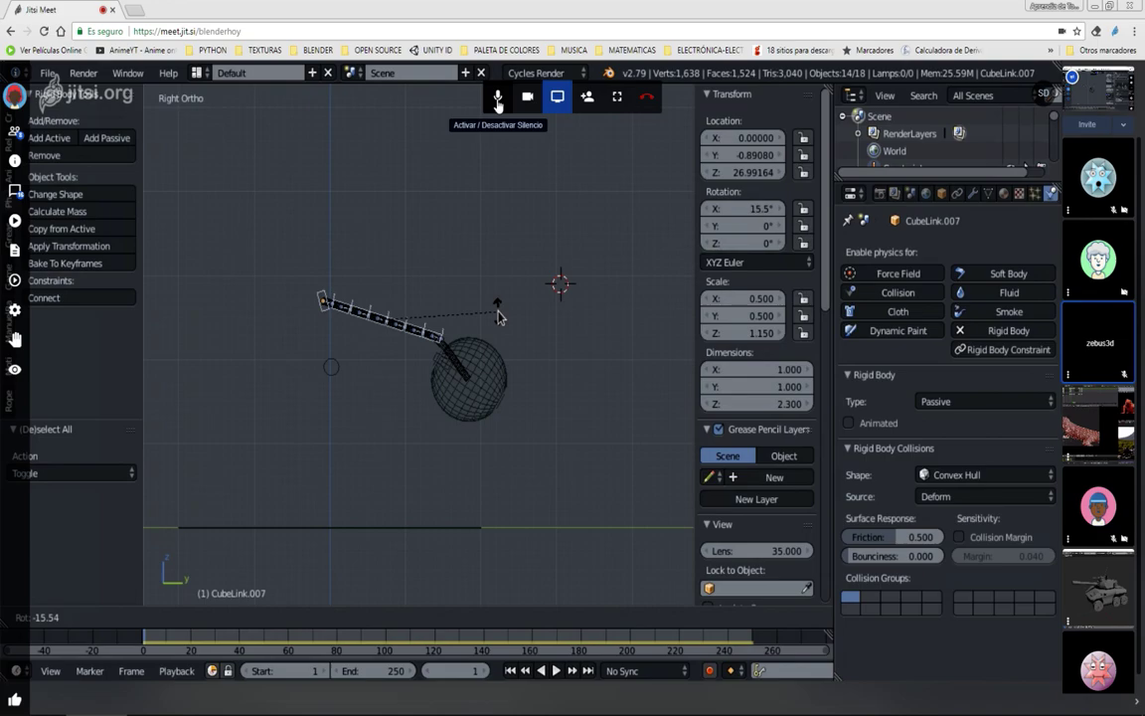
pyautogui.press('Escape')
pyautogui.press('z')
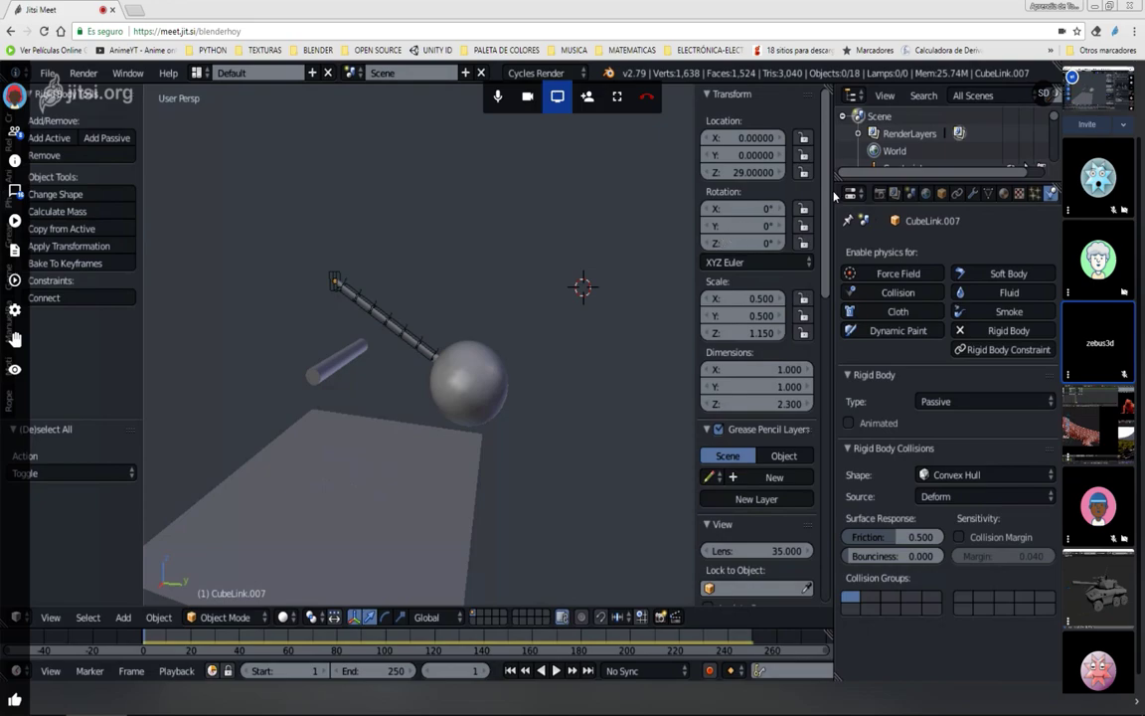
pyautogui.moveTo(1099, 179)
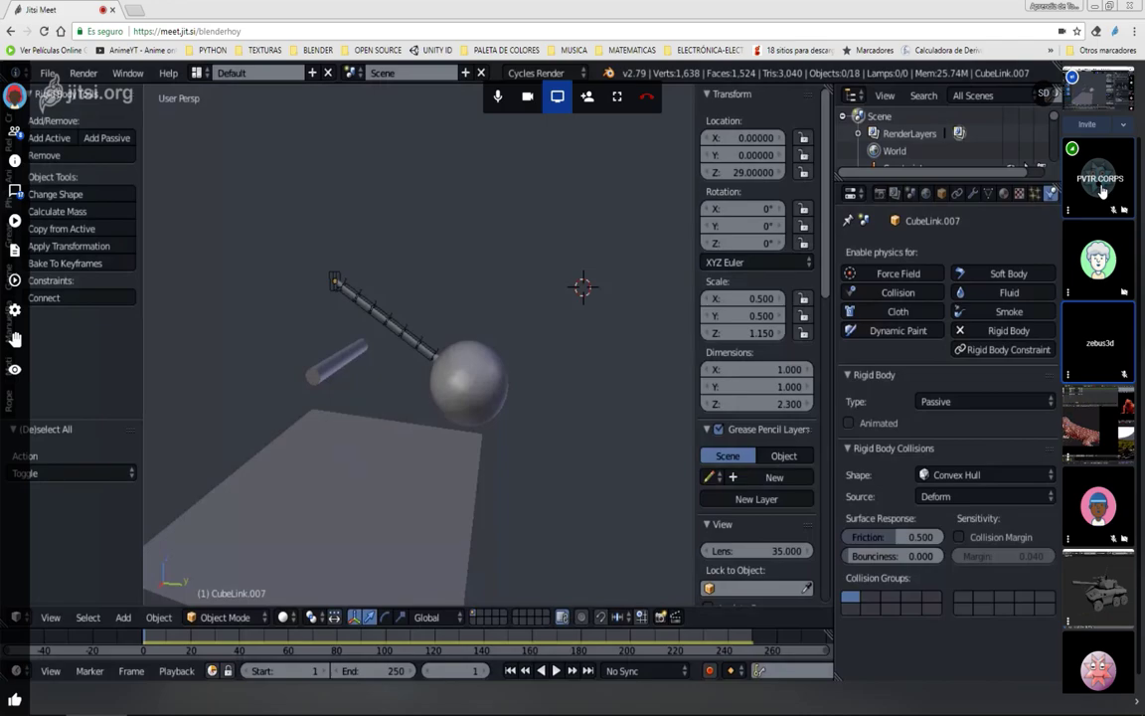
# Show the Jitsi members list of 8 people beside the shared ee9 cascavel tank
pyautogui.scroll(-1, 1102, 191)
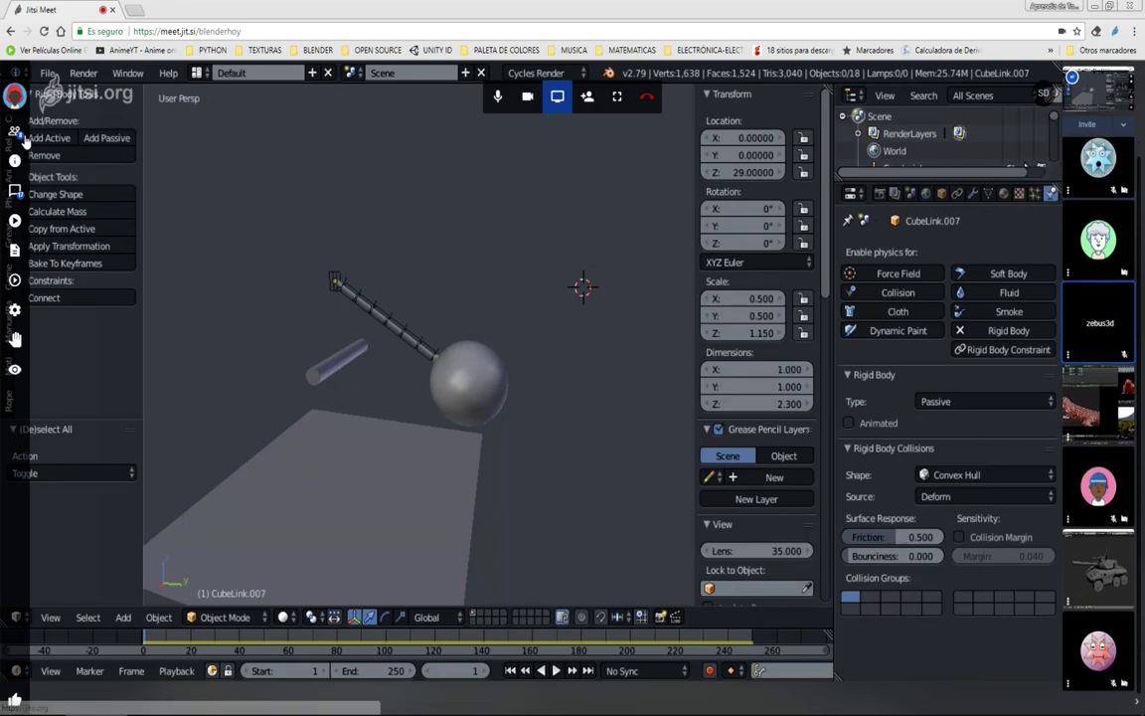
pyautogui.click(17, 133)
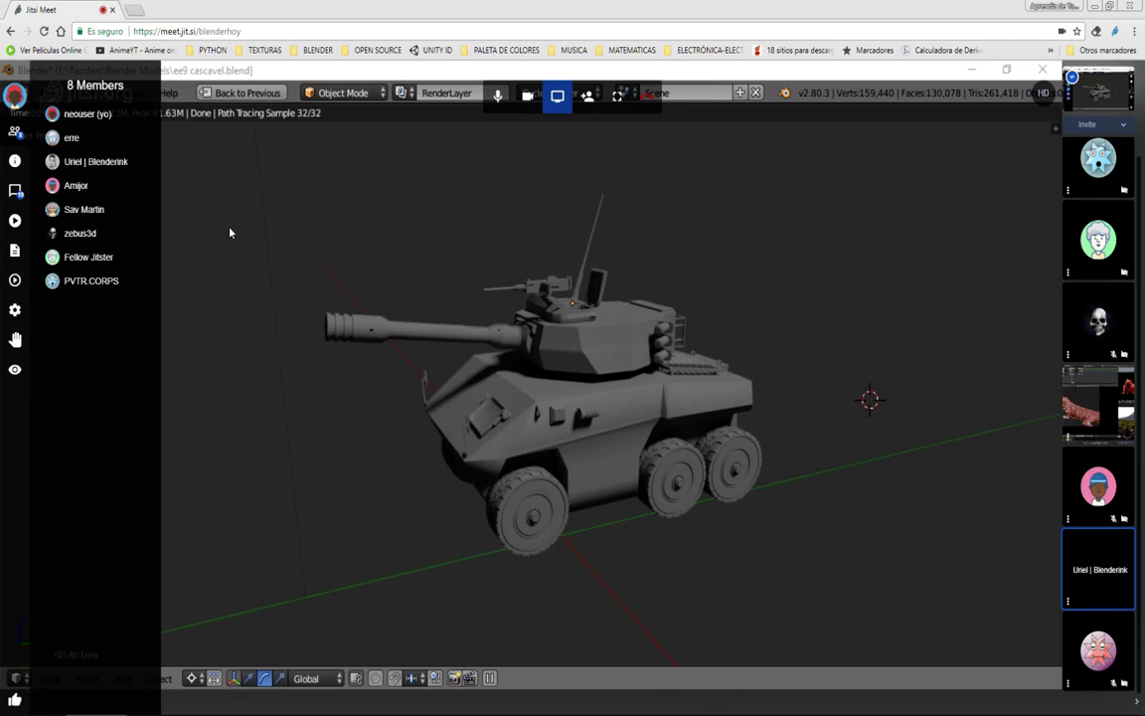
pyautogui.click(498, 94)
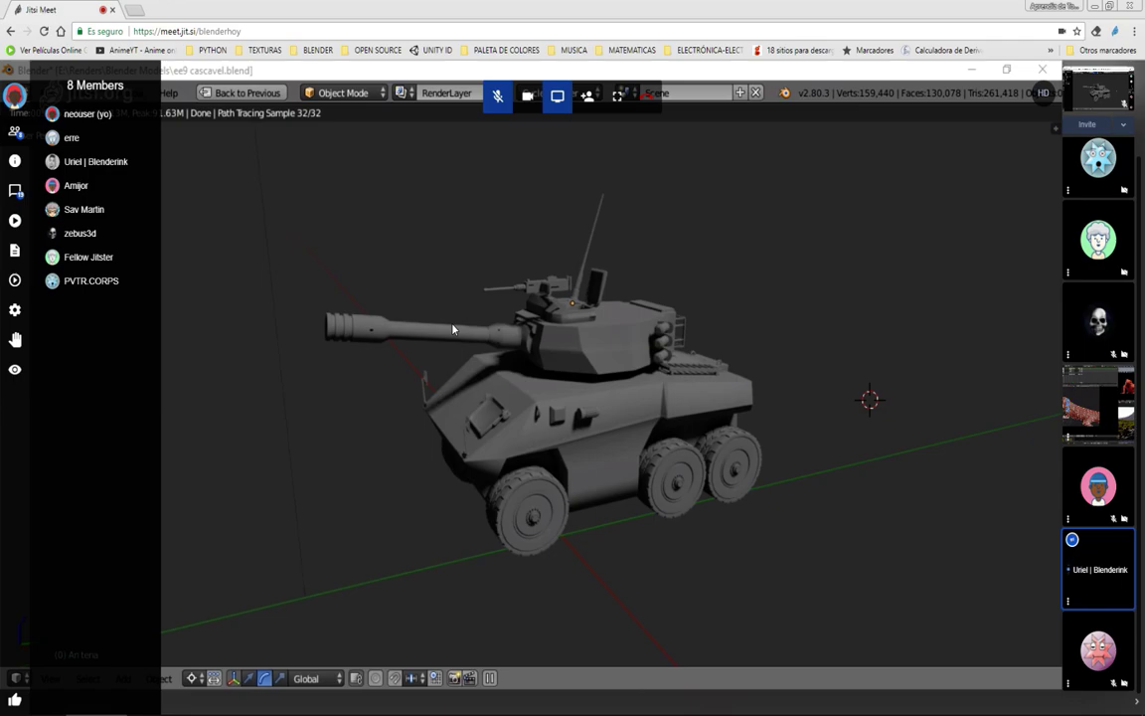
pyautogui.click(498, 105)
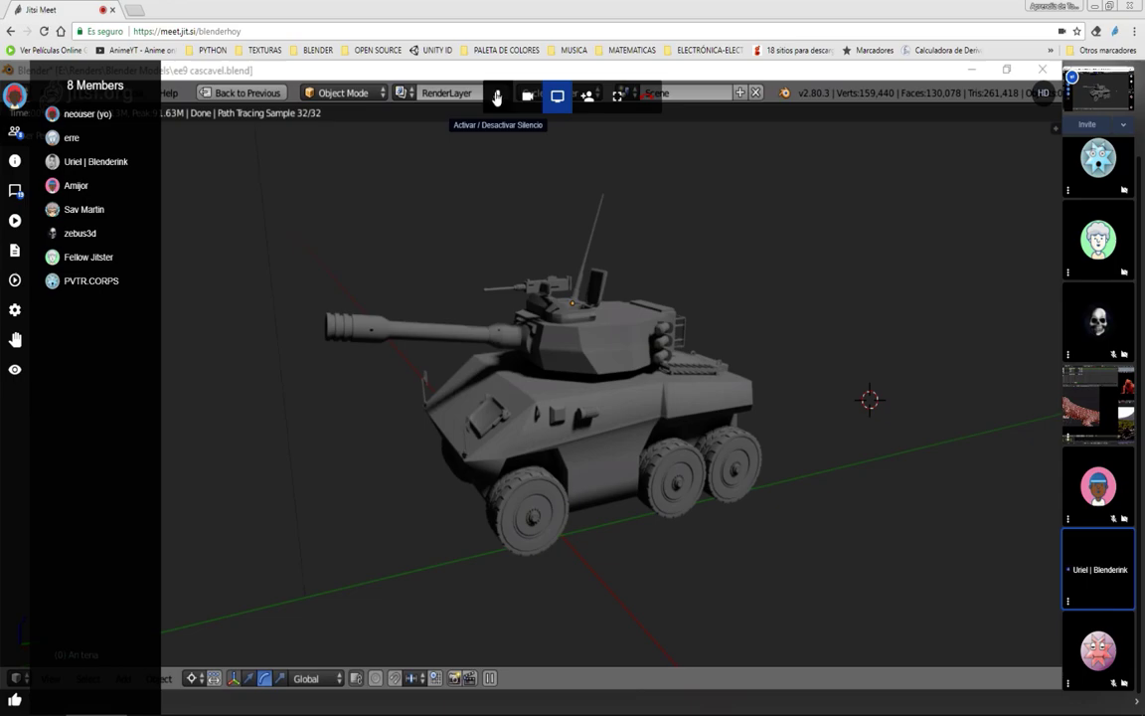
pyautogui.click(497, 97)
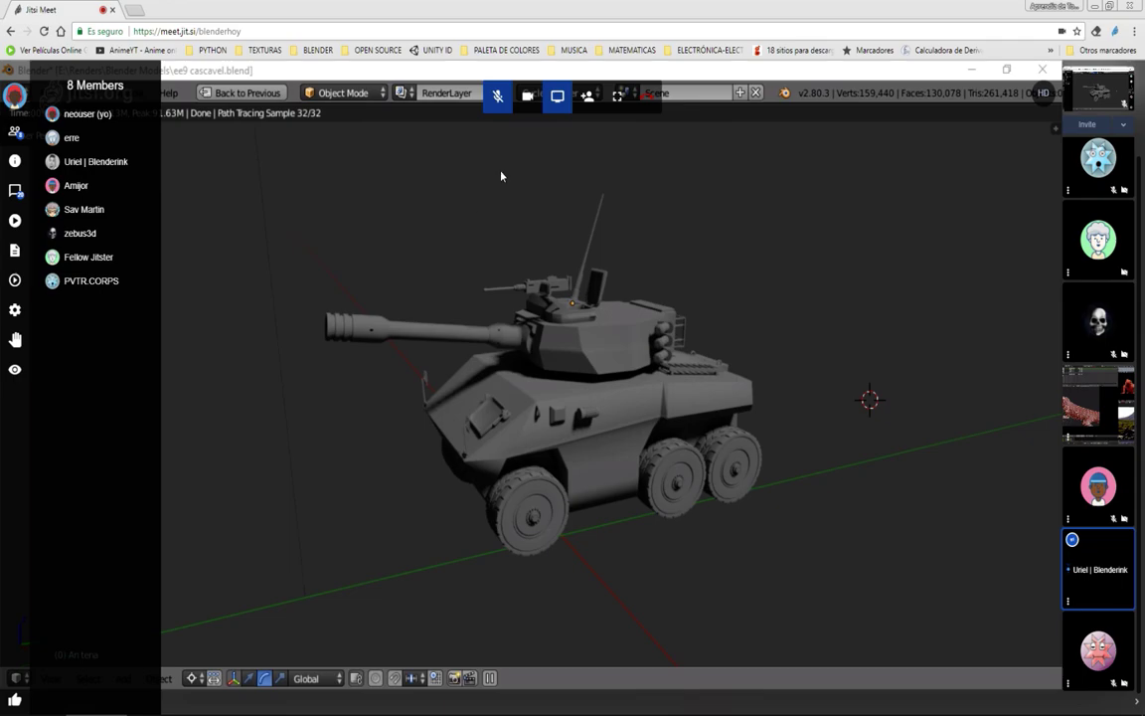
pyautogui.click(495, 103)
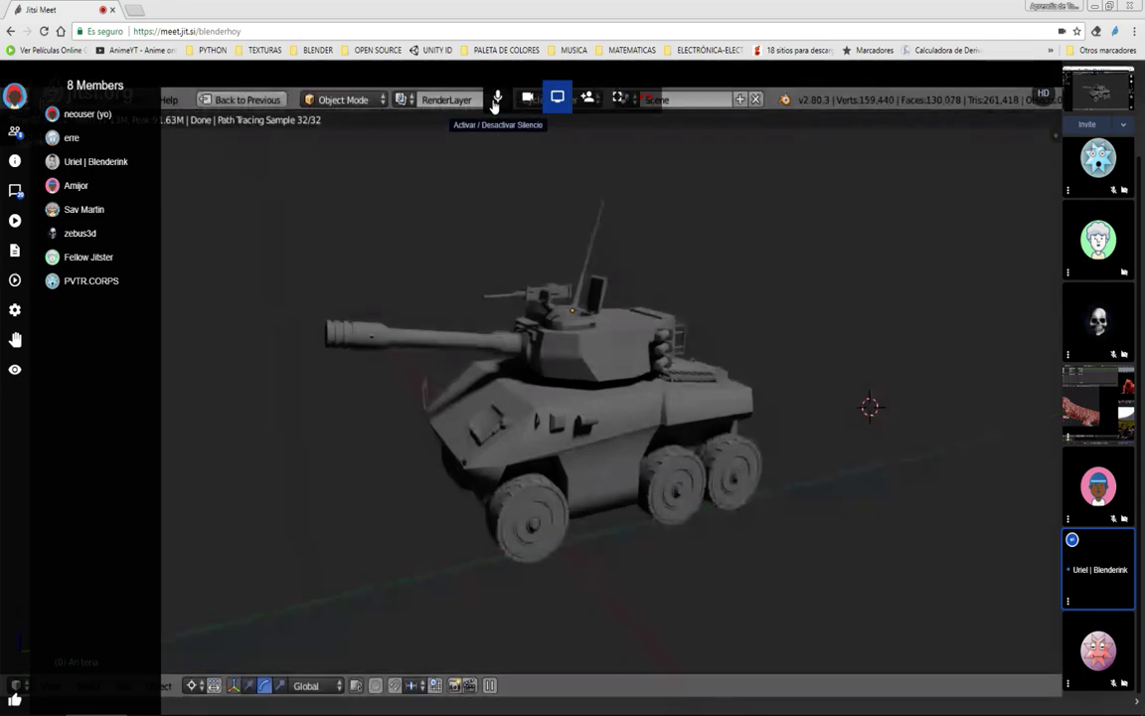
# Briefly mute and unmute the microphone while the rendered ee9 cascavel tank is shared
pyautogui.click(494, 99)
pyautogui.click(494, 100)
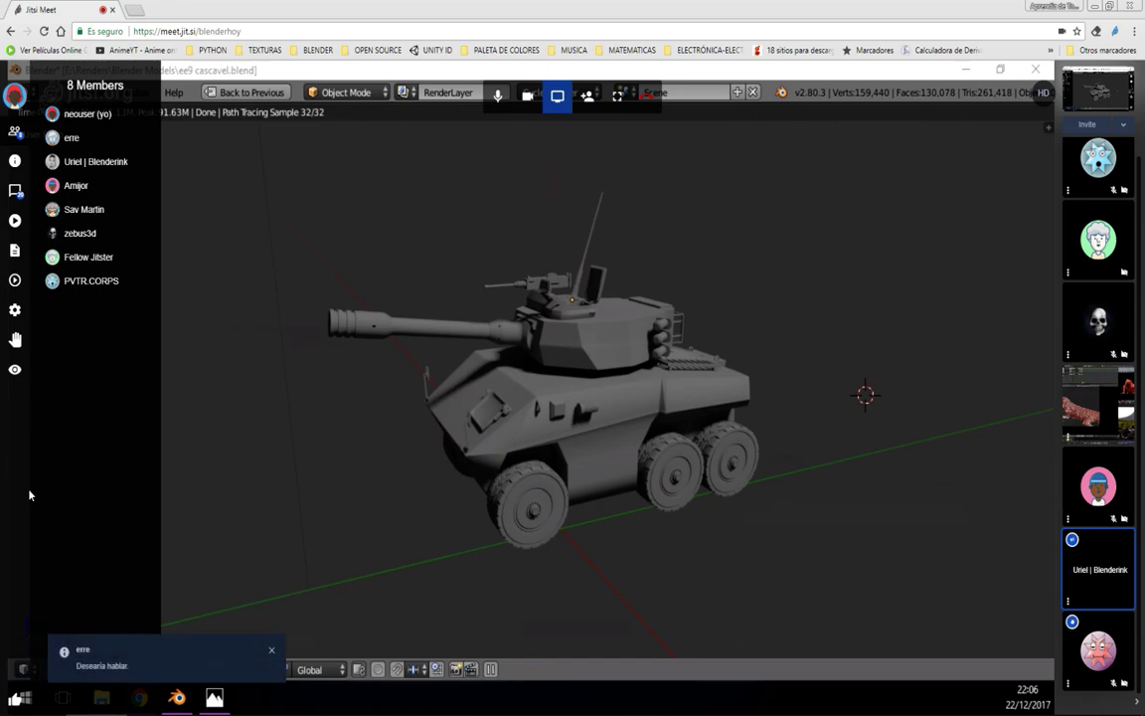
pyautogui.scroll(1, 1138, 194)
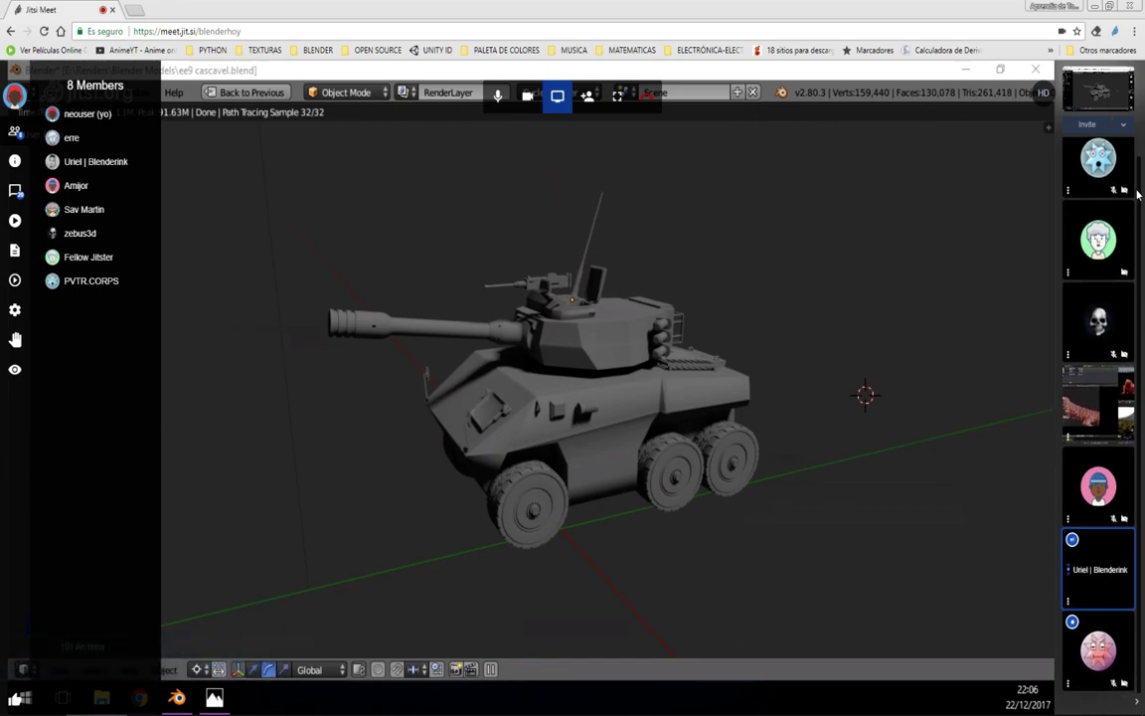
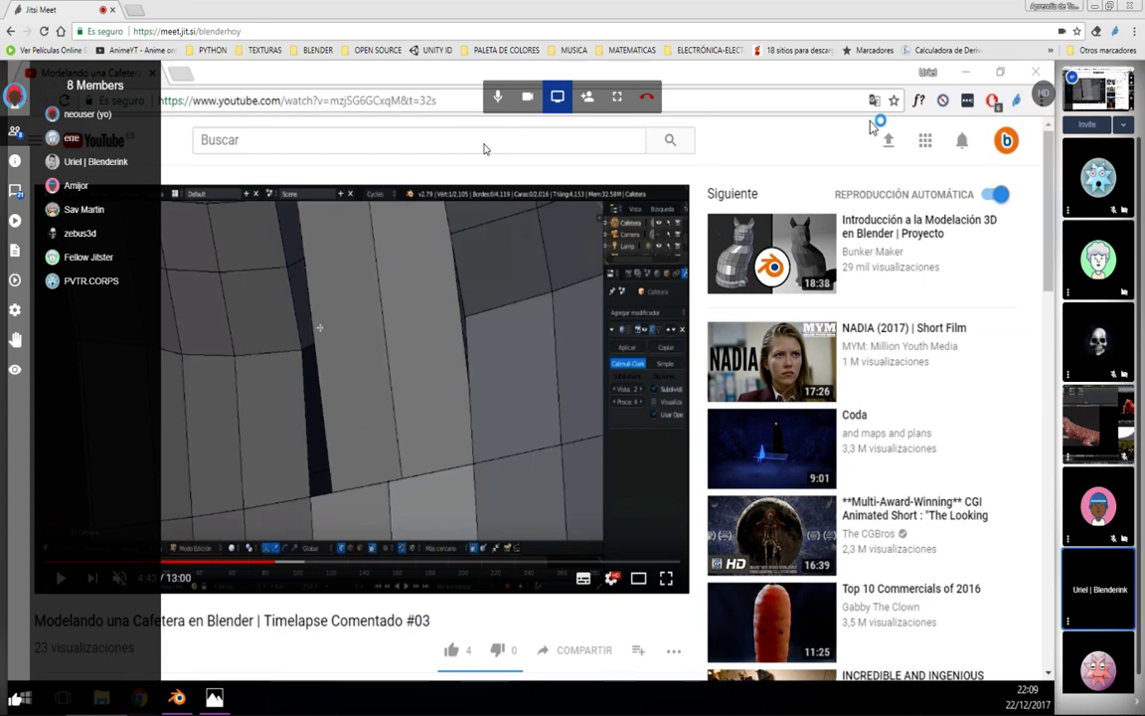
# Hide the Jitsi meeting's member list to focus on the shared screen
pyautogui.click(26, 130)
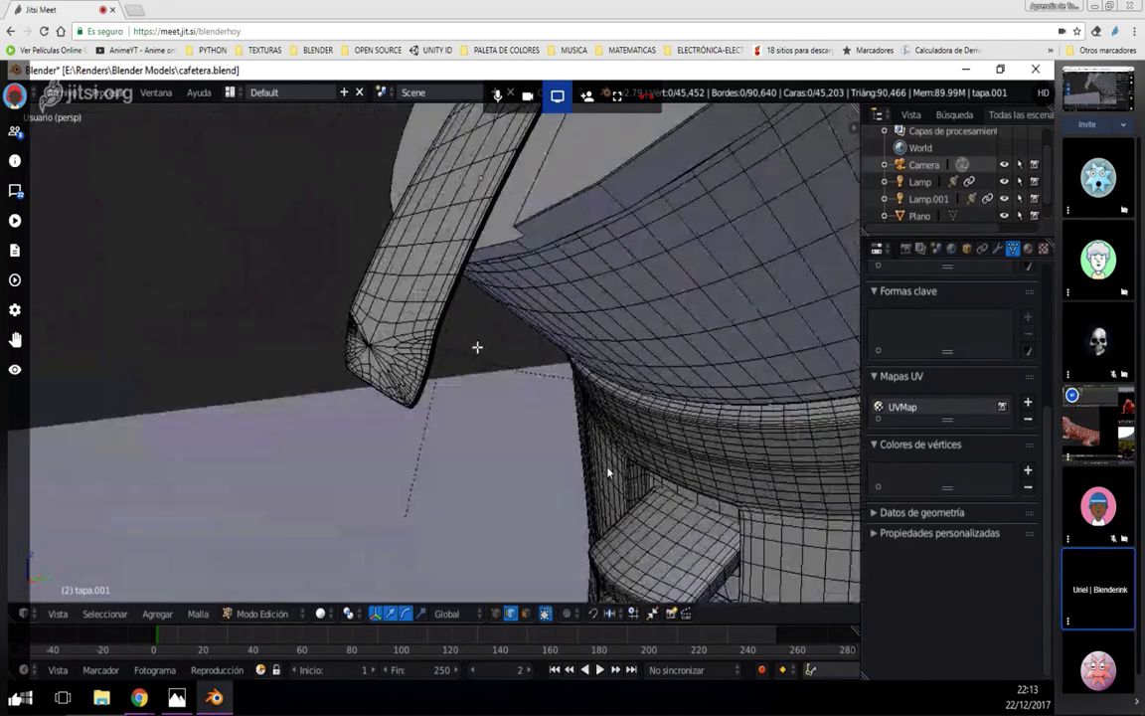
pyautogui.moveTo(609, 472); pyautogui.dragTo(621, 485, button='middle')
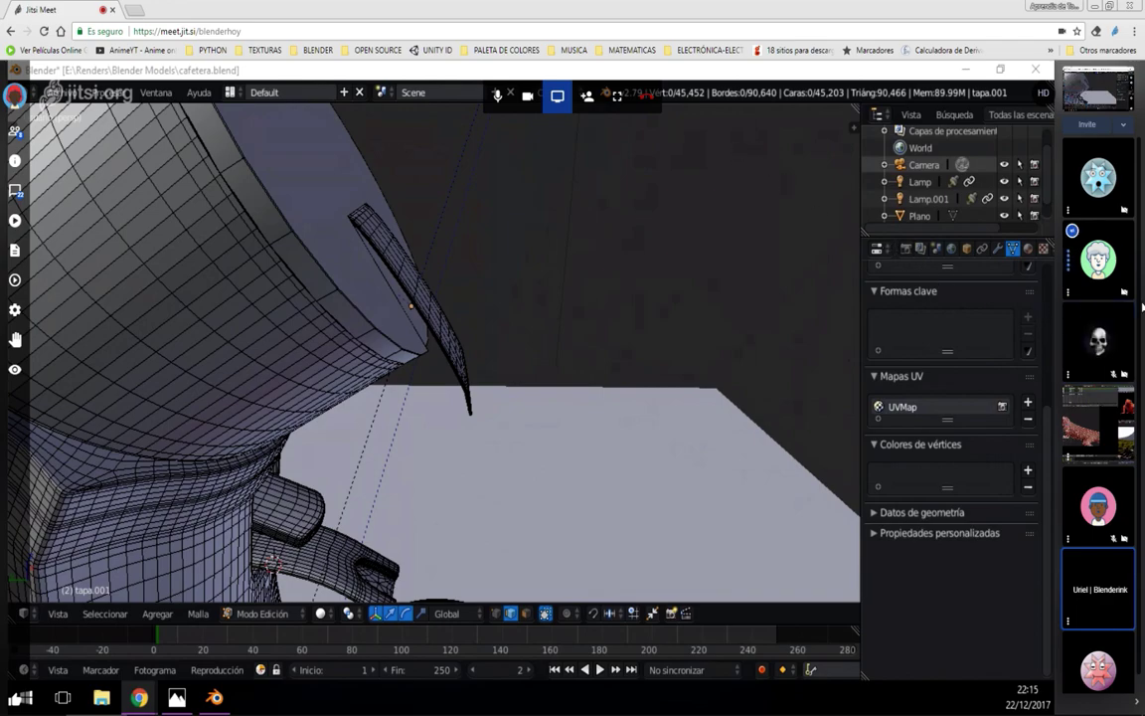
pyautogui.moveTo(14, 131)
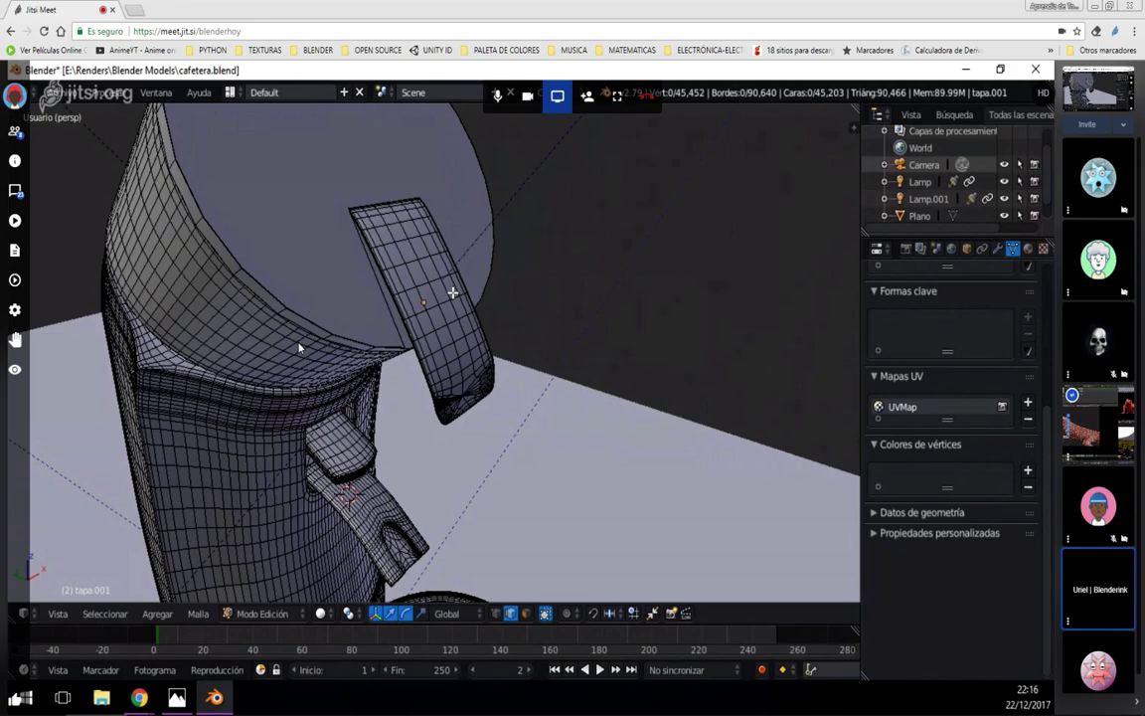
pyautogui.click(16, 140)
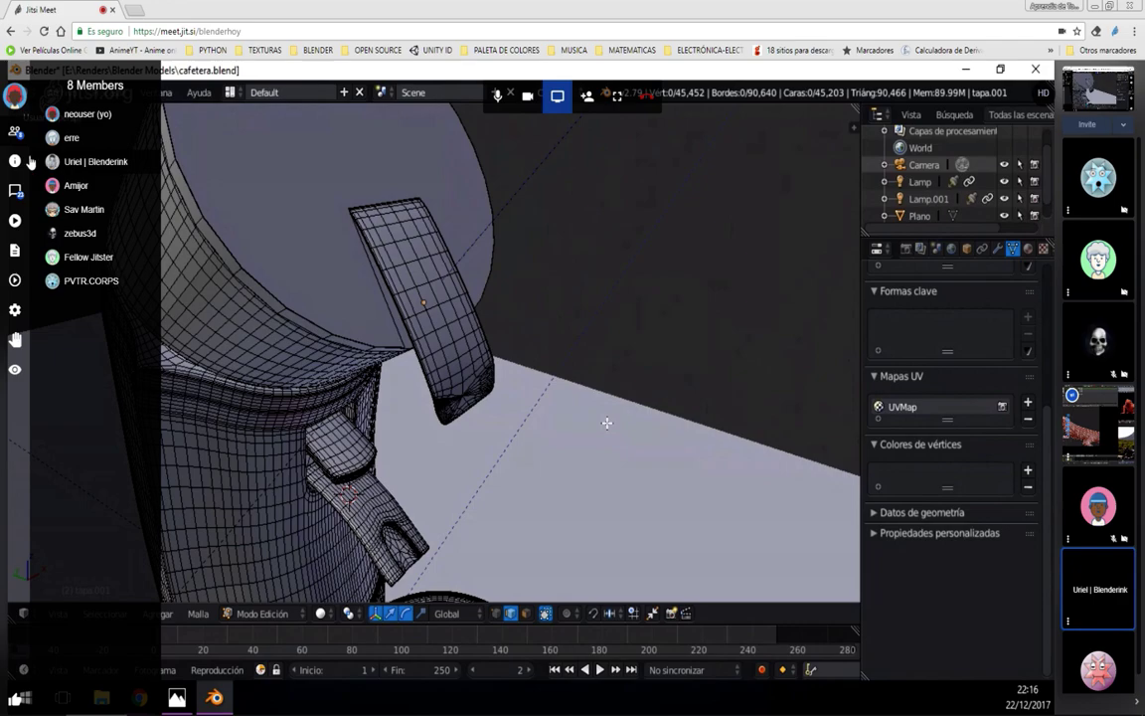
pyautogui.click(15, 130)
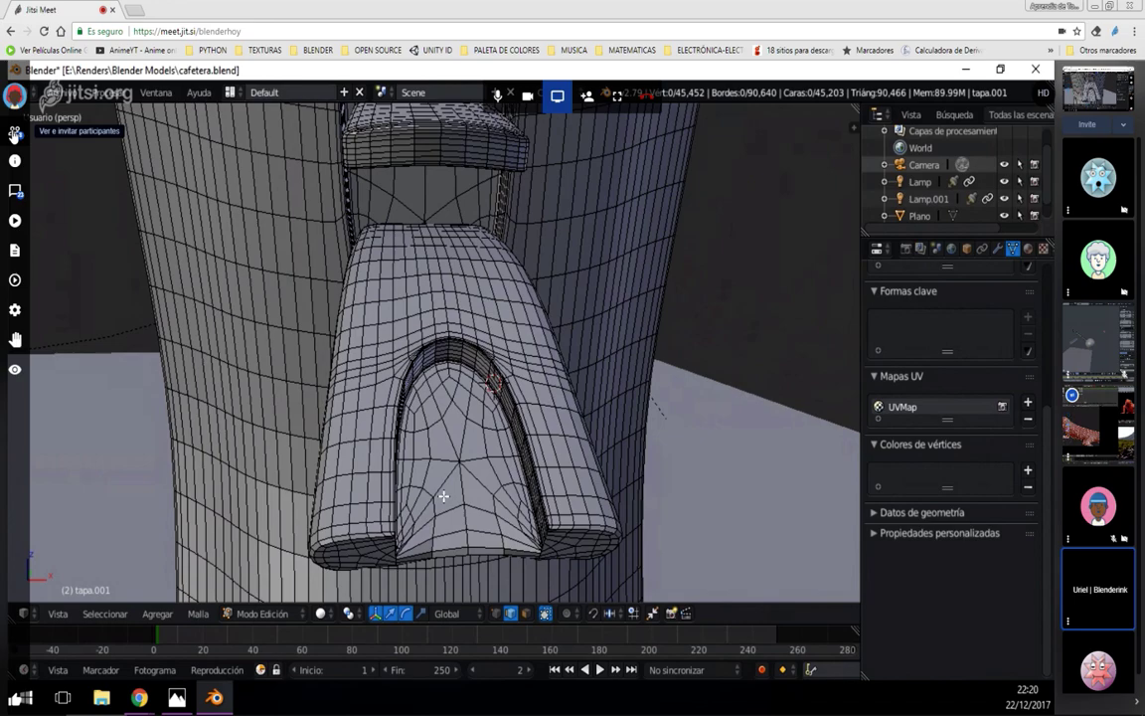
# Reopen the participants panel listing the call's 8 members
pyautogui.click(15, 133)
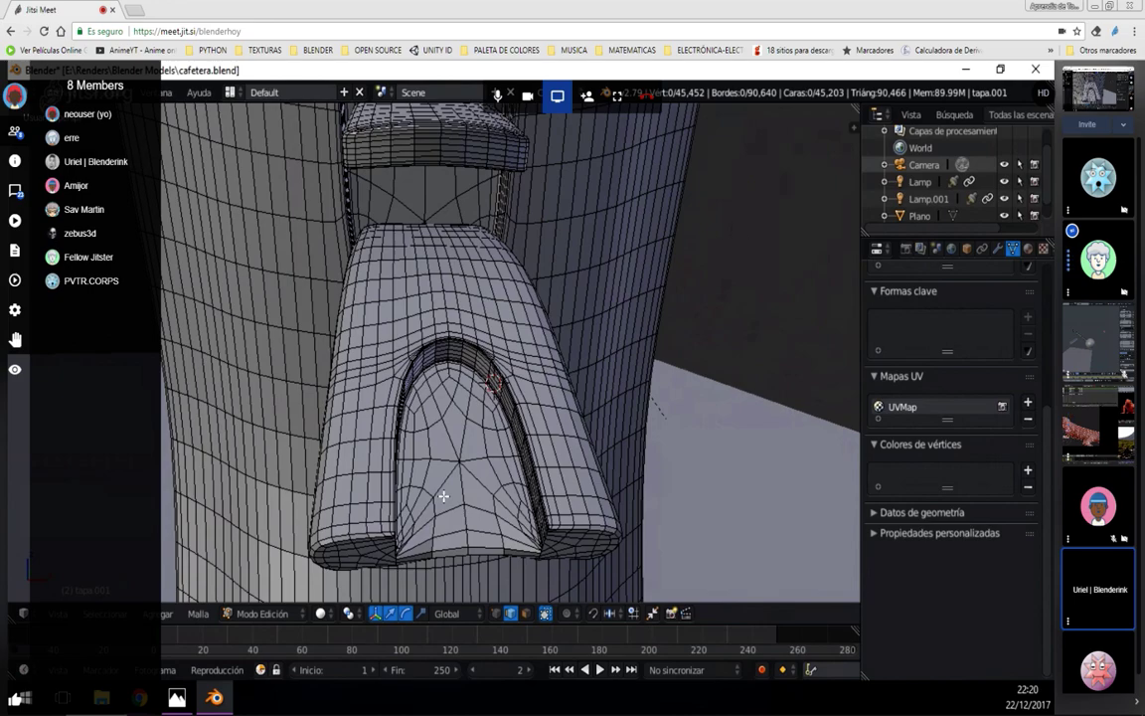
pyautogui.click(14, 96)
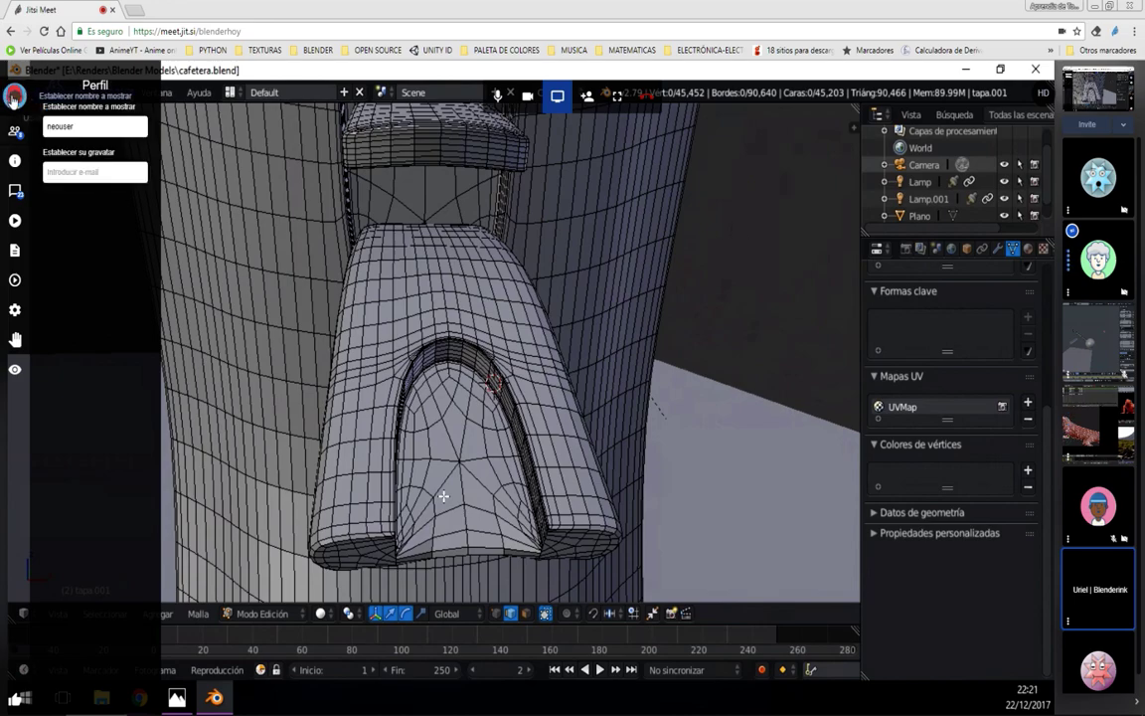
pyautogui.click(13, 127)
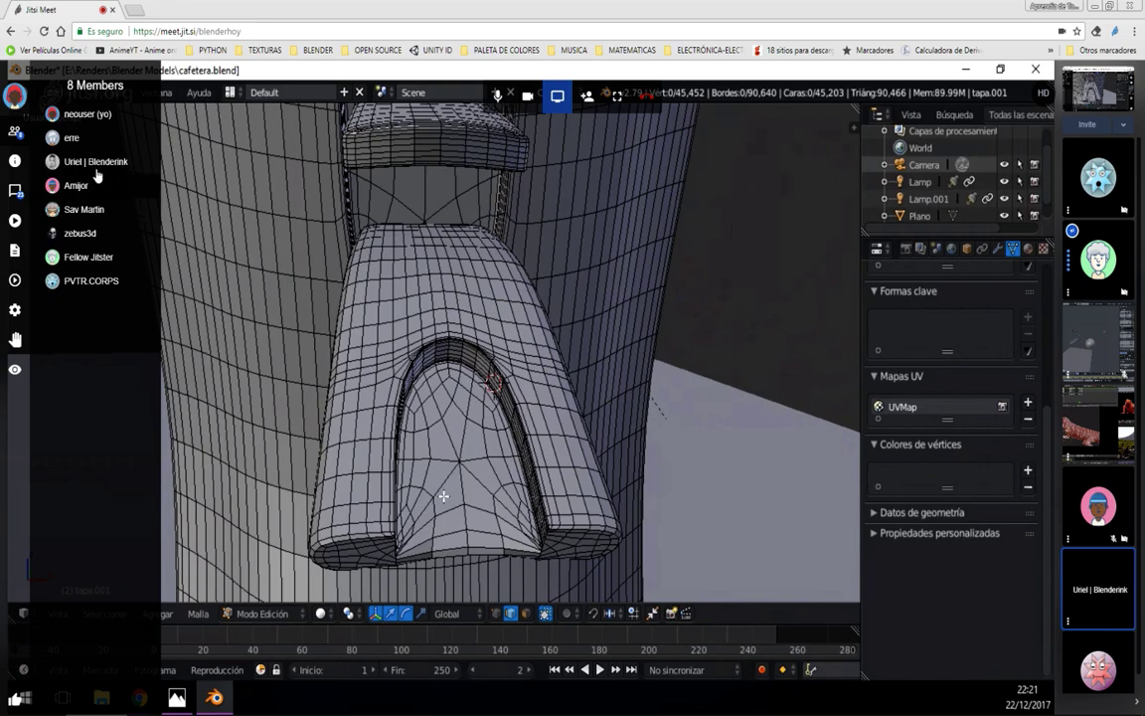
pyautogui.click(14, 129)
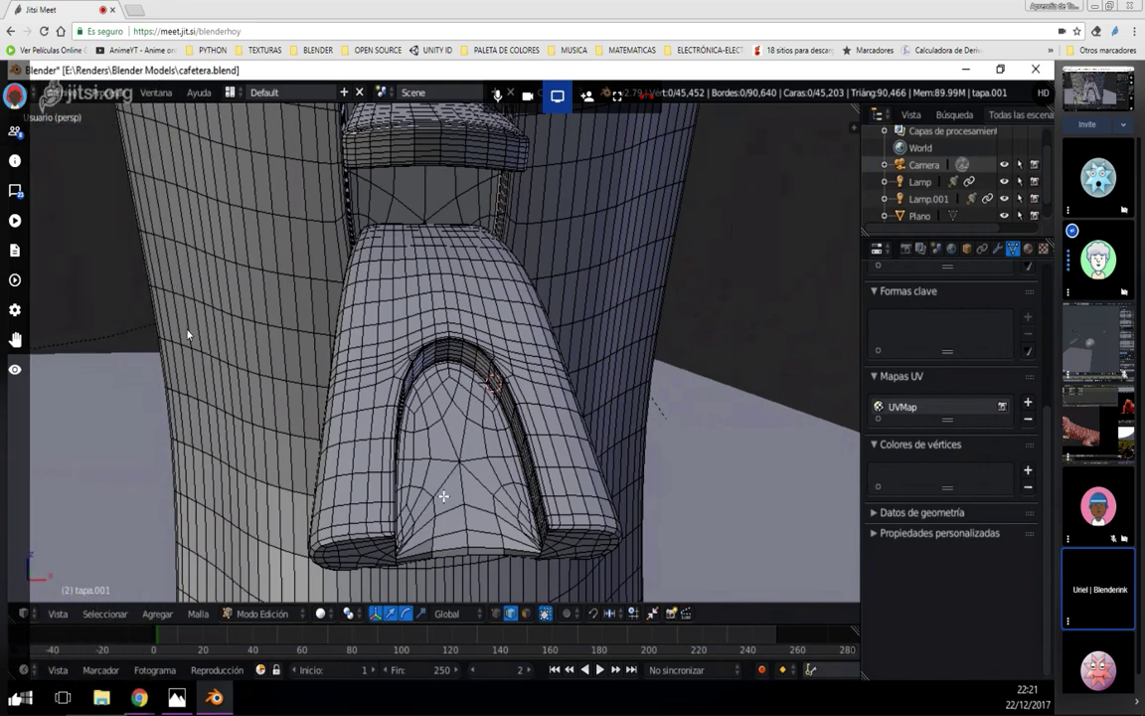
pyautogui.click(1106, 331)
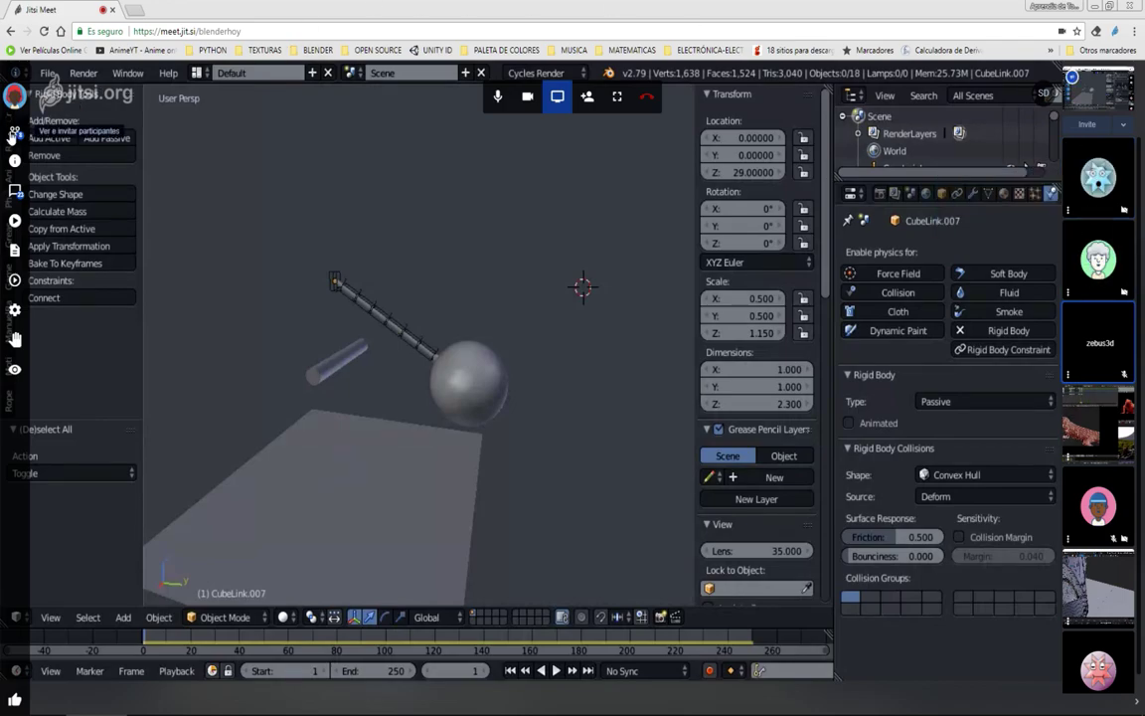
# Show the 8-member list and put a participant's avatar on the main stage
pyautogui.click(14, 131)
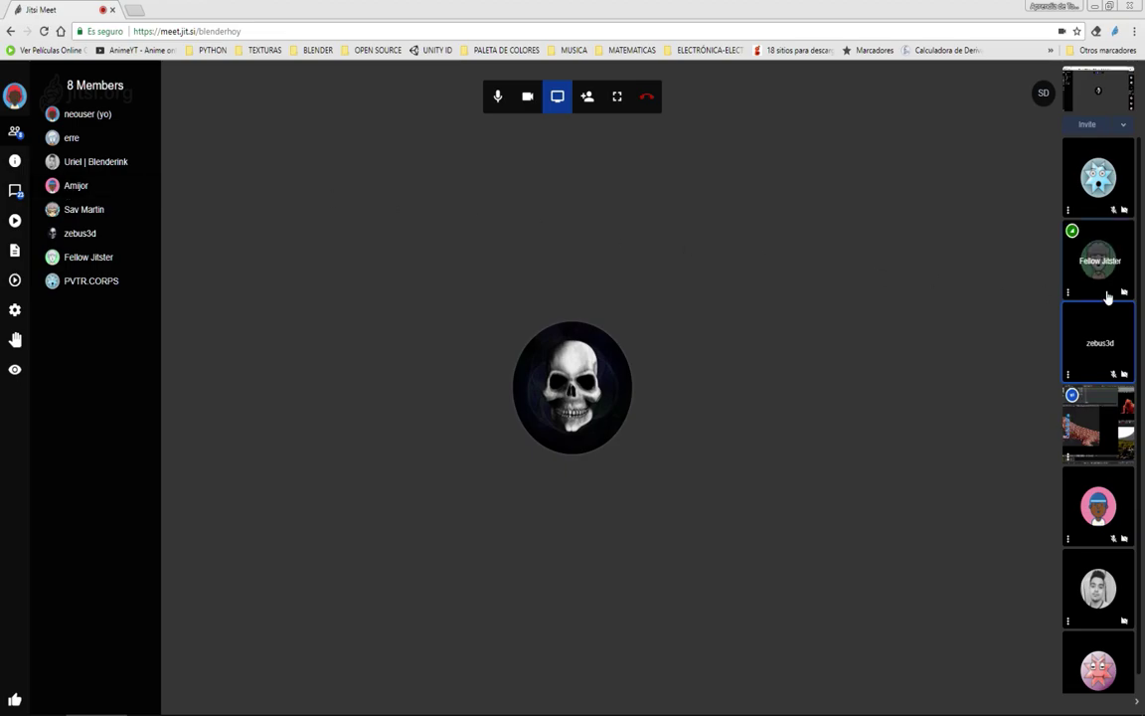
pyautogui.click(79, 209)
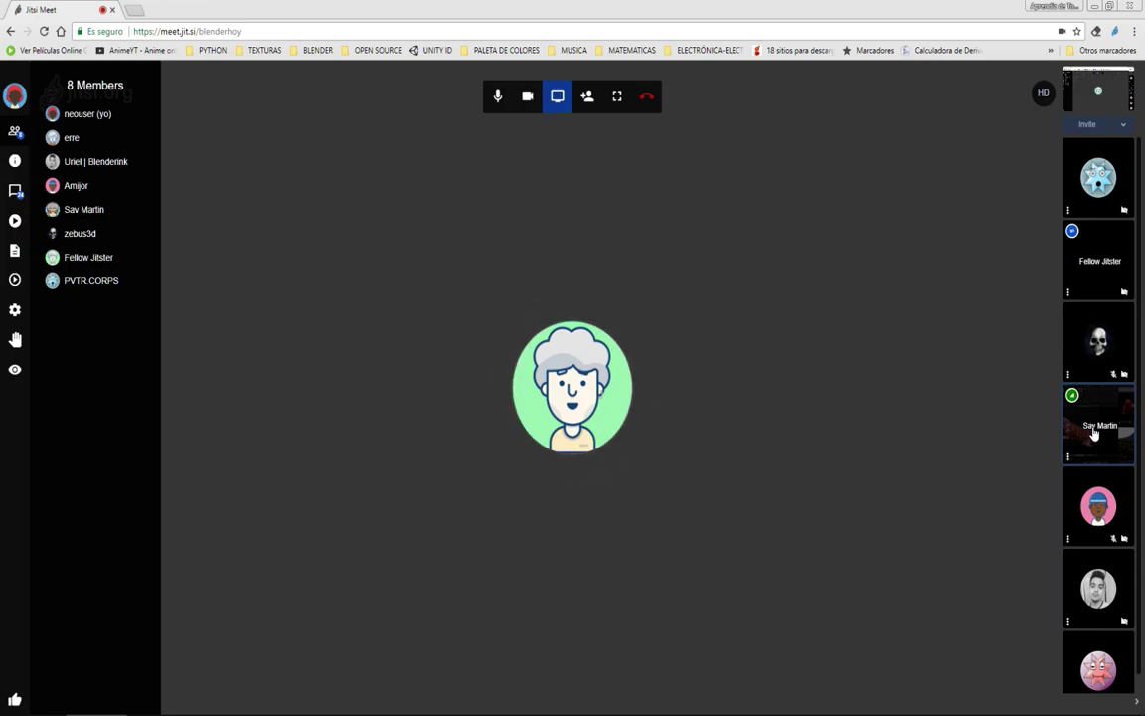
pyautogui.click(1093, 433)
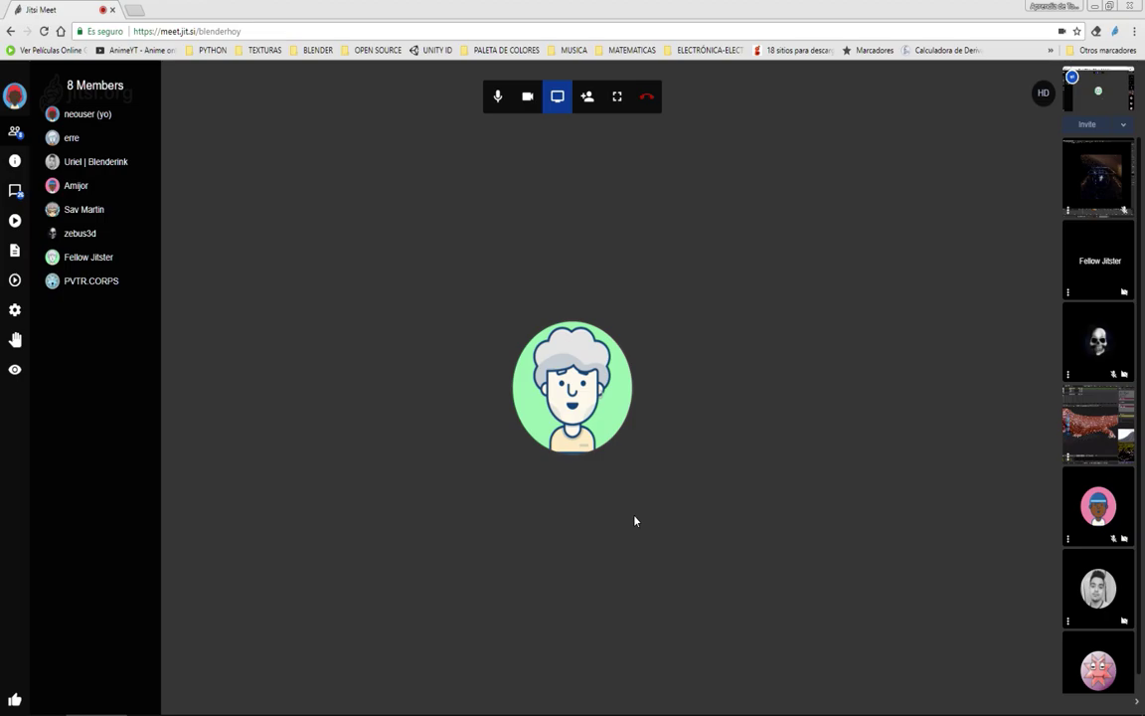
# Stage the presenter's Blender lizard screen, dismiss the video notification, and hide the members list
pyautogui.click(1089, 438)
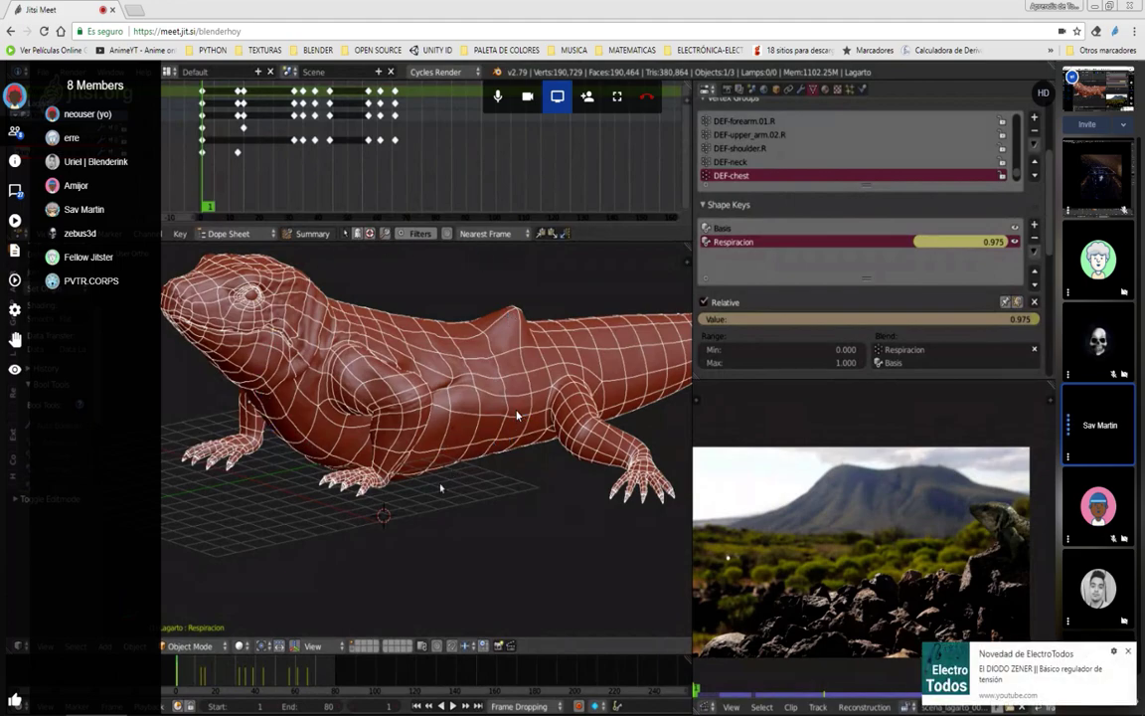
pyautogui.click(1127, 651)
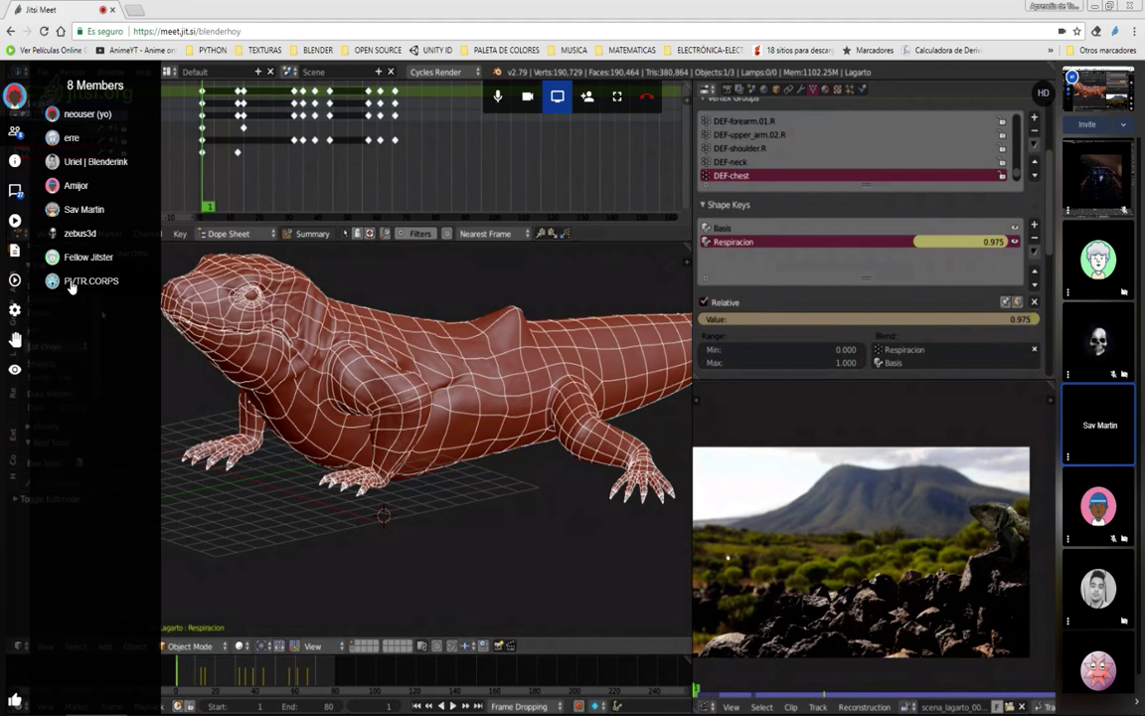
pyautogui.click(15, 132)
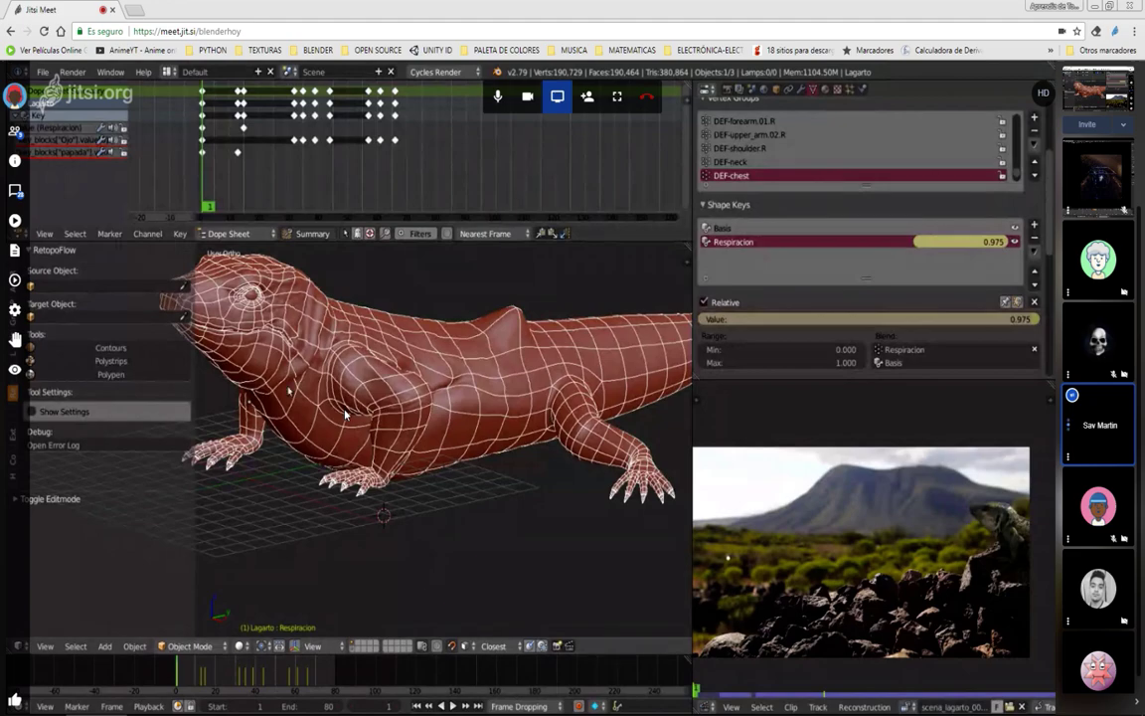
pyautogui.click(15, 132)
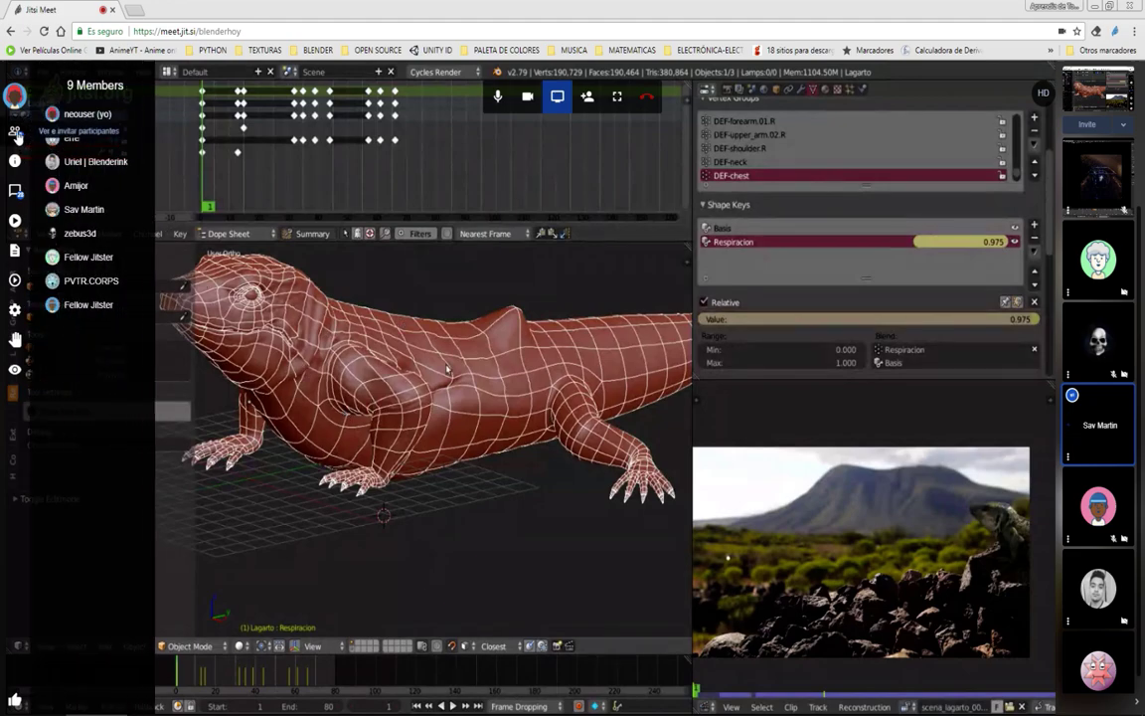
pyautogui.click(15, 132)
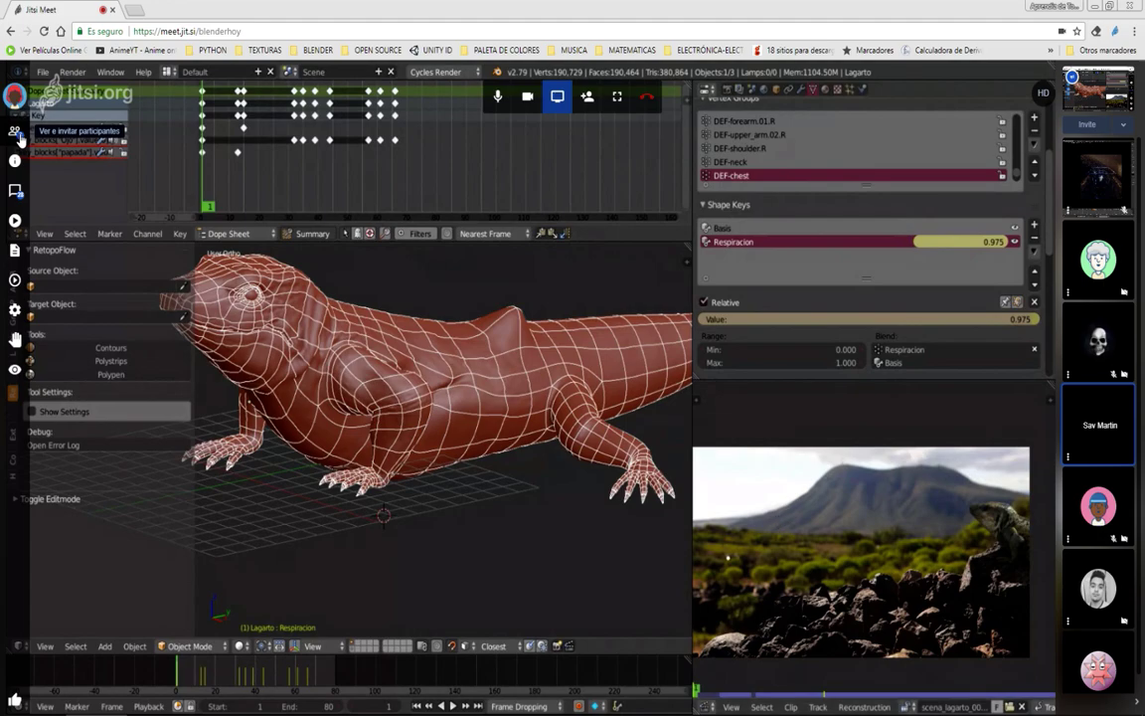
pyautogui.click(17, 135)
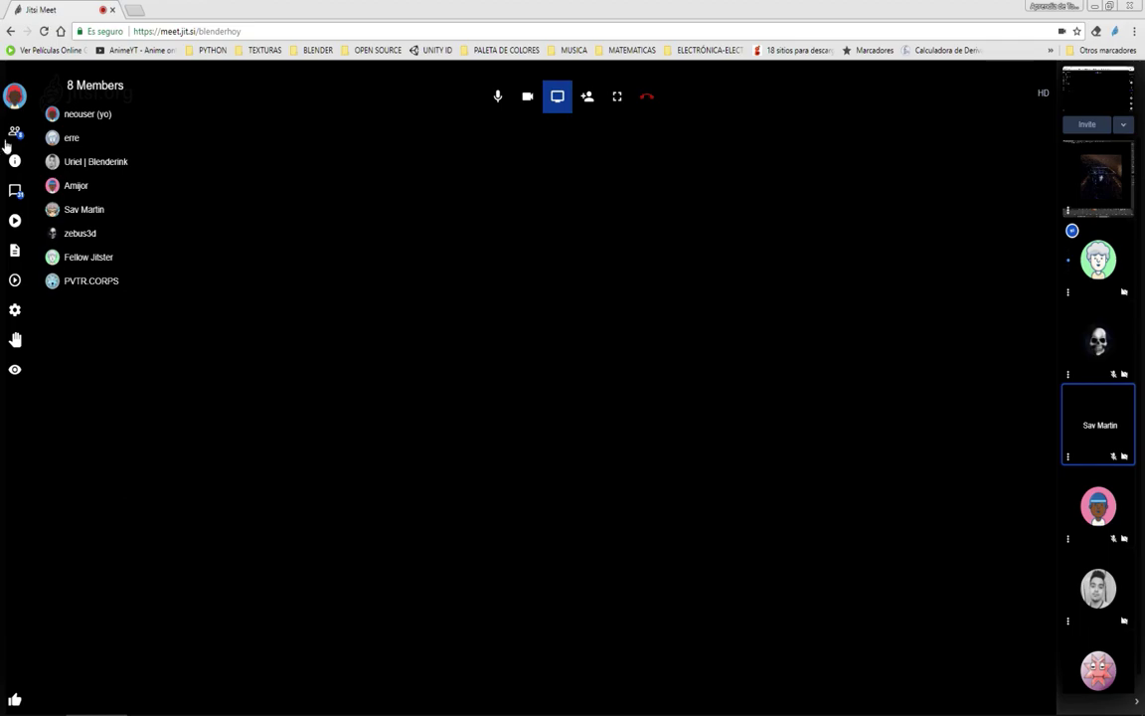
# Open the shared Etherpad document alongside the eight-member list
pyautogui.click(15, 252)
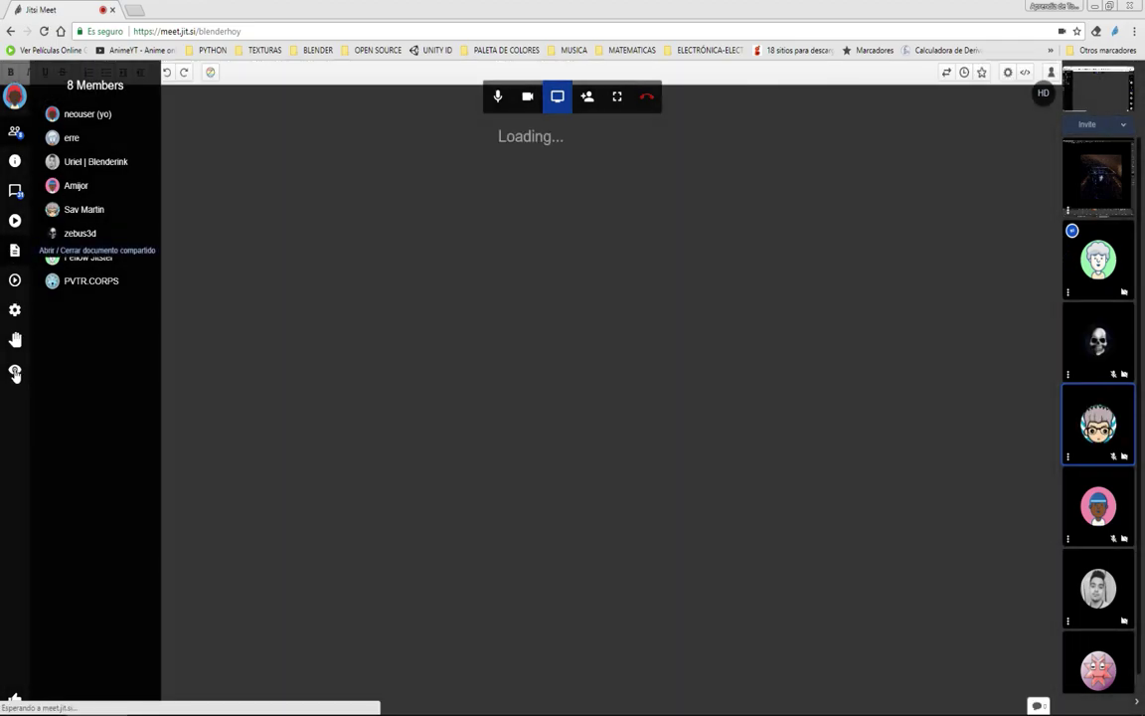
# Scroll chat to the newest messages, then return to members with the Etherpad document open
pyautogui.click(13, 192)
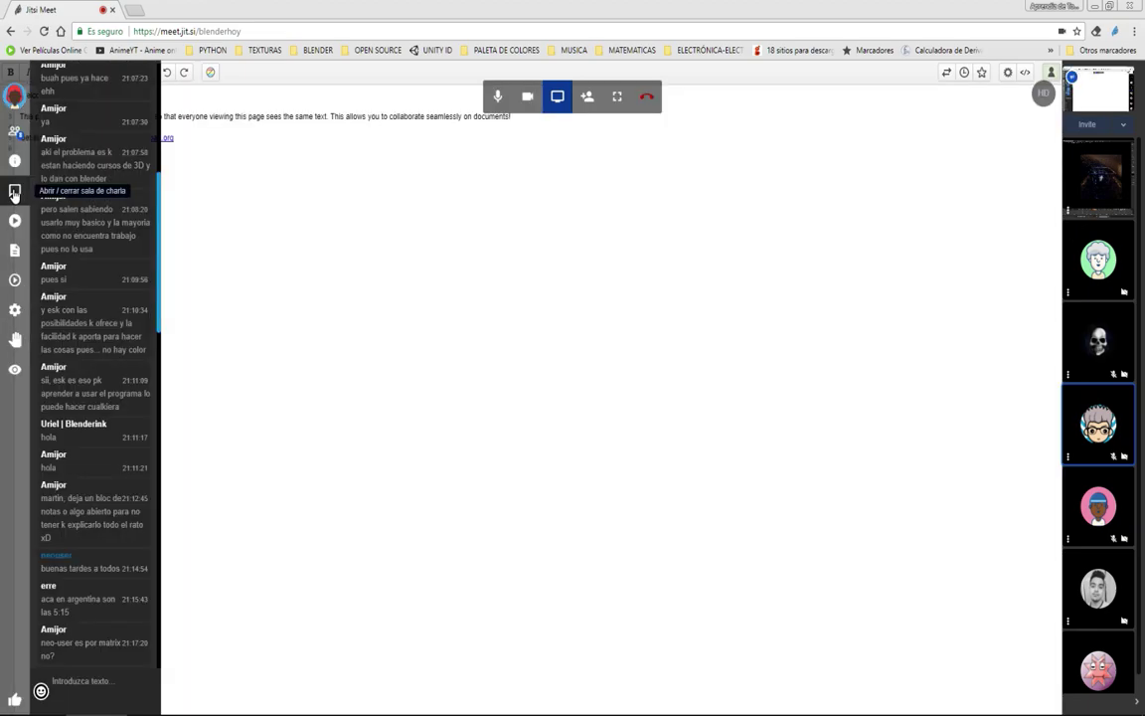
pyautogui.moveTo(159, 248); pyautogui.dragTo(157, 682)
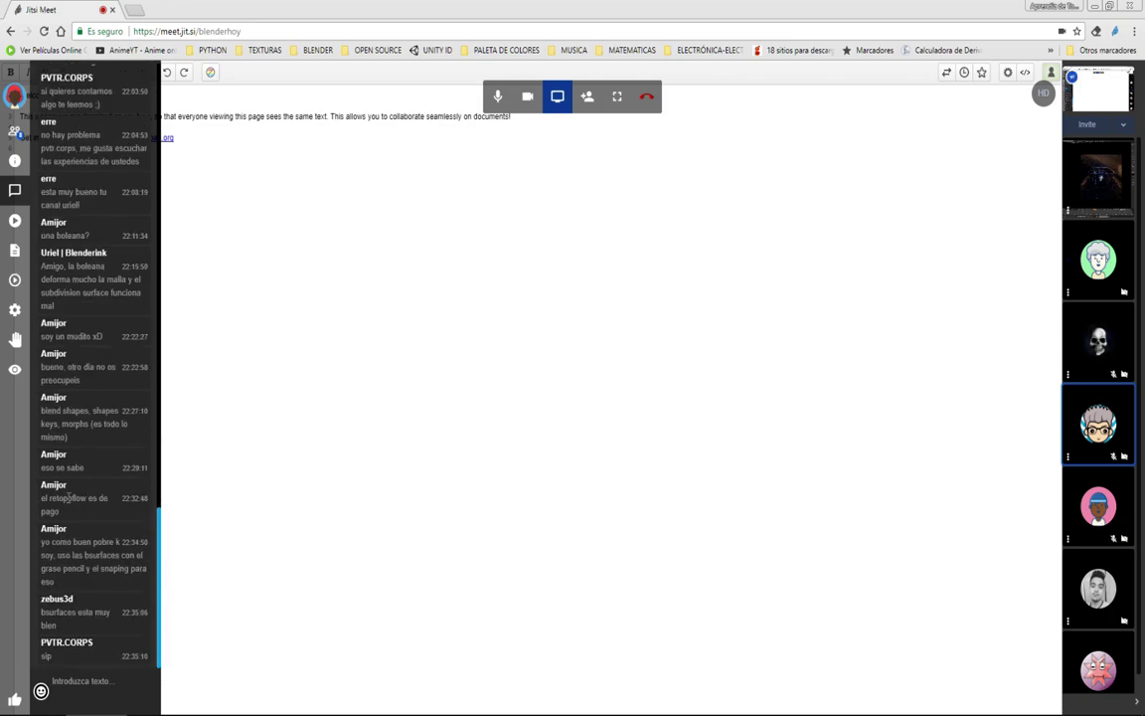
pyautogui.click(15, 130)
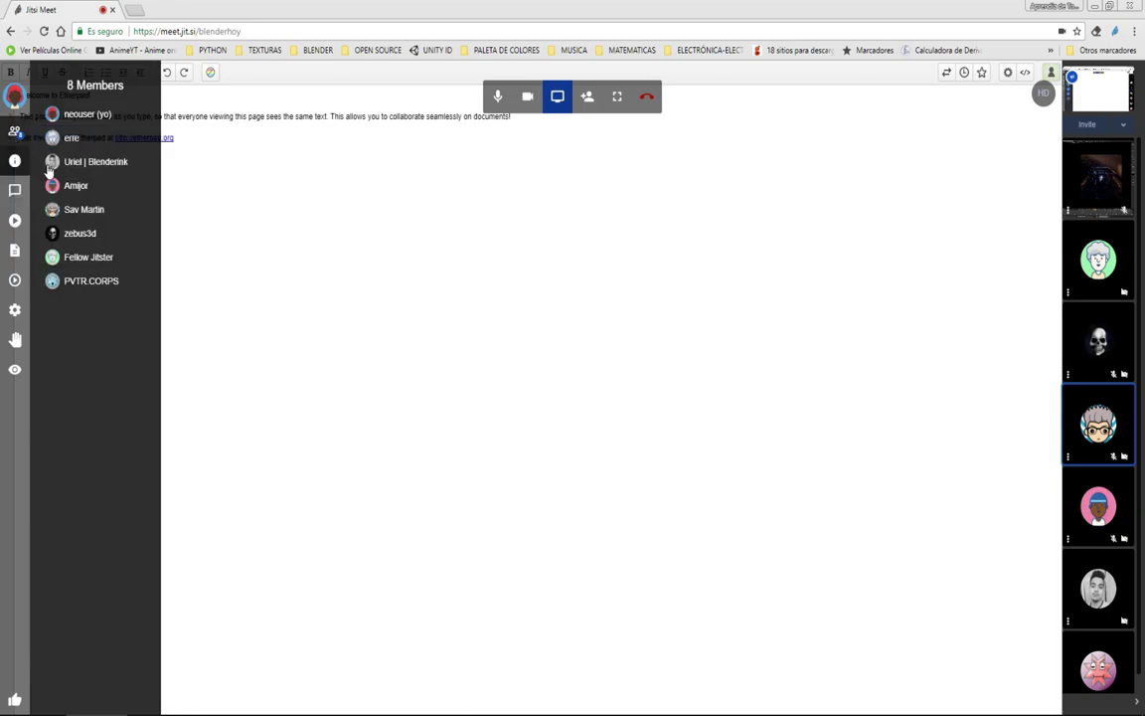
pyautogui.click(15, 252)
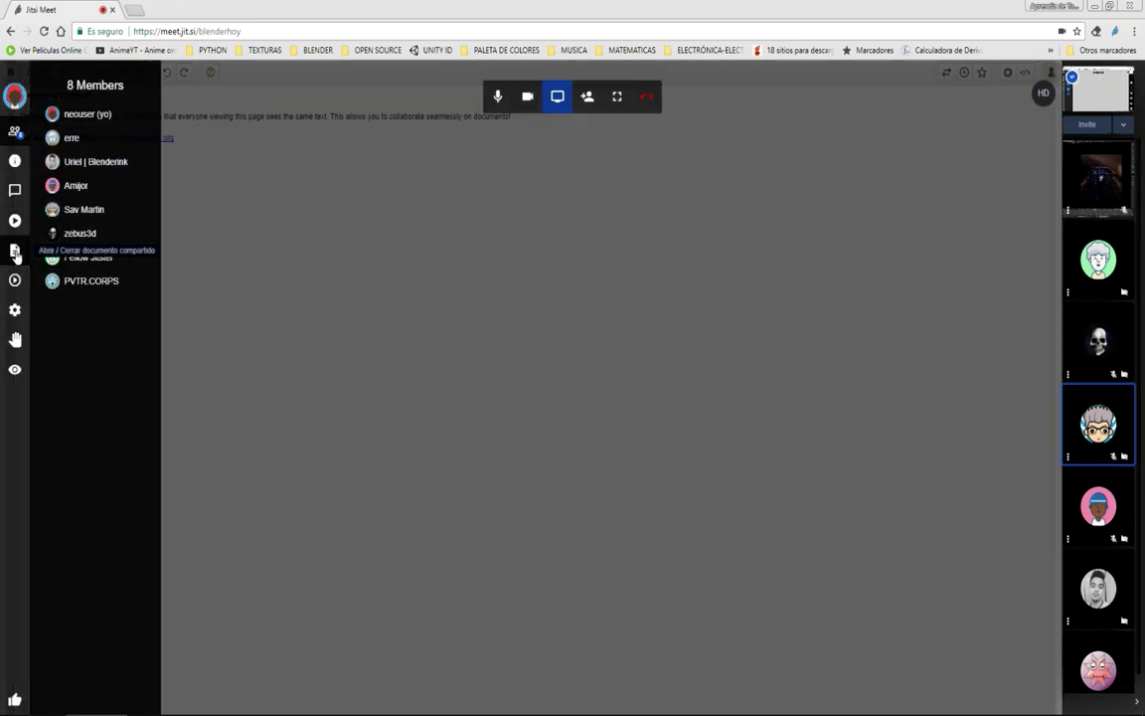
pyautogui.click(13, 251)
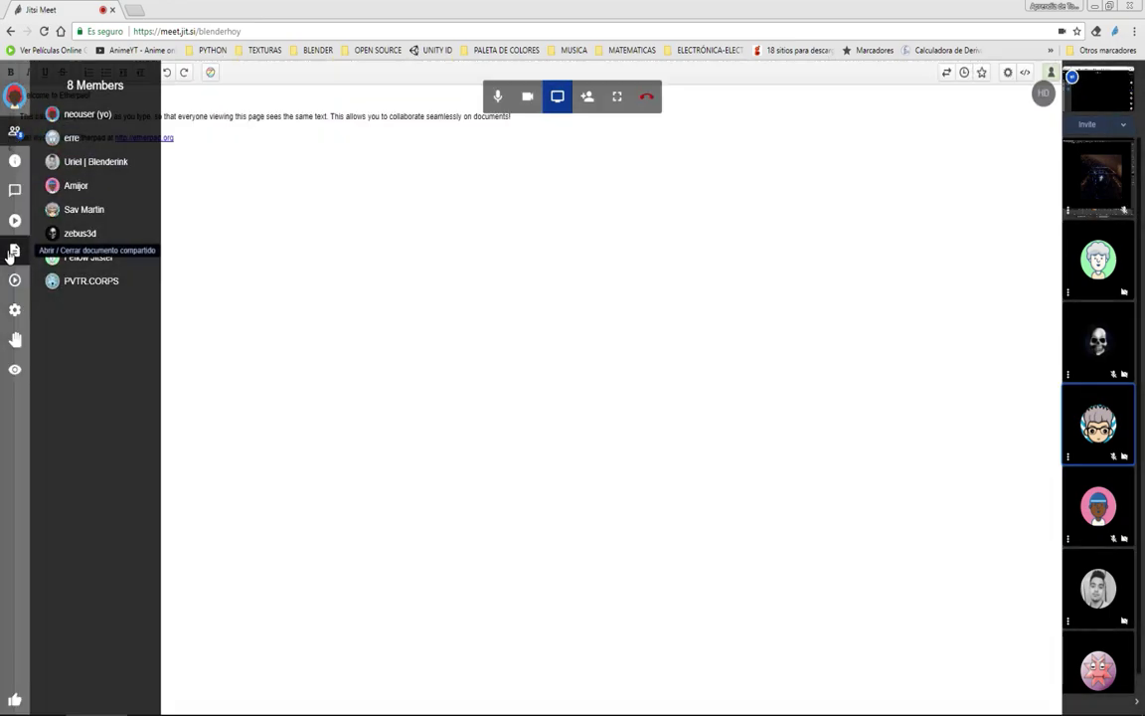
pyautogui.click(14, 250)
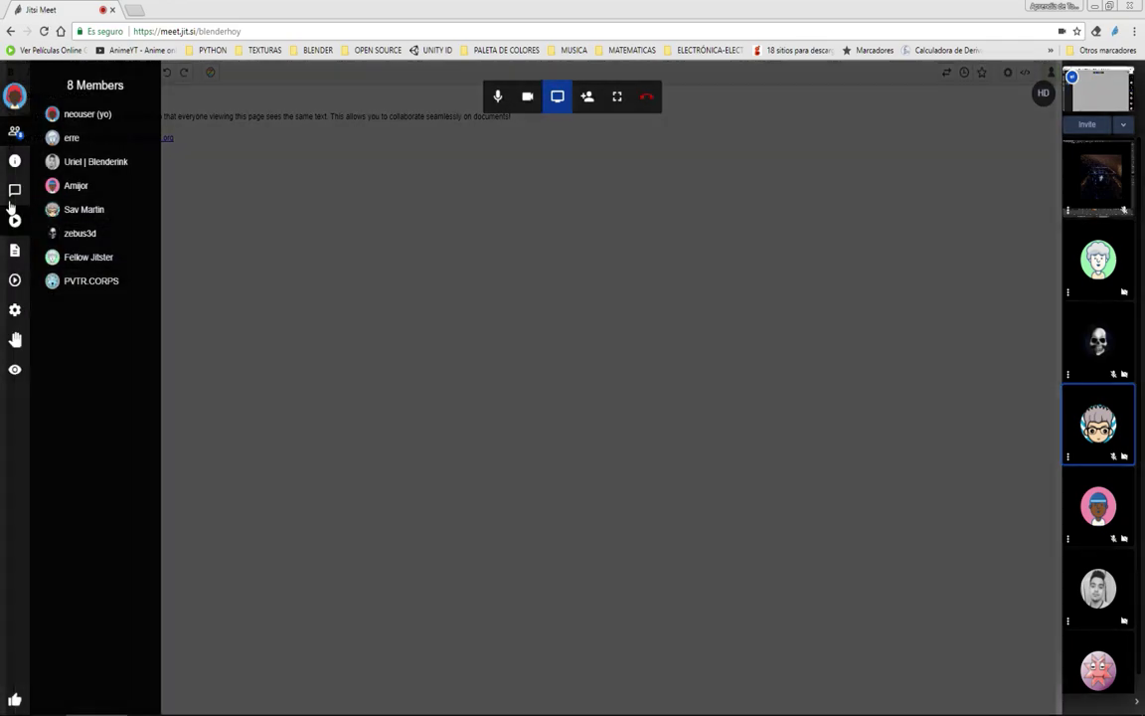
pyautogui.click(14, 192)
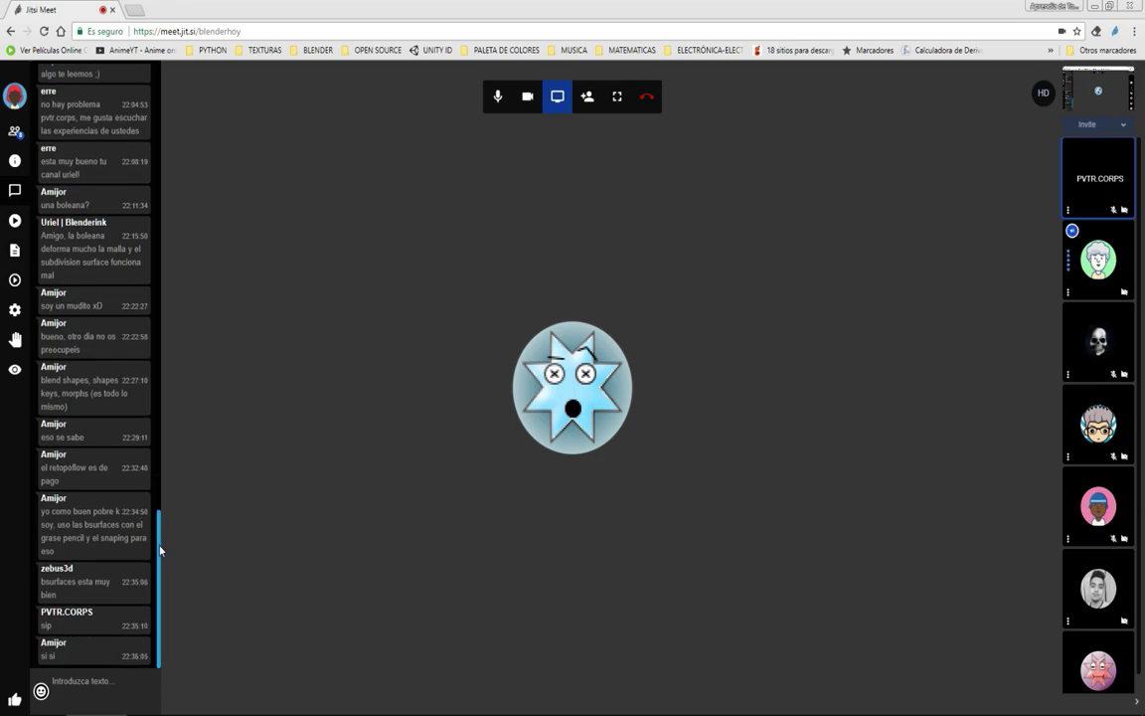
pyautogui.scroll(1, 154, 550)
pyautogui.scroll(-1, 149, 552)
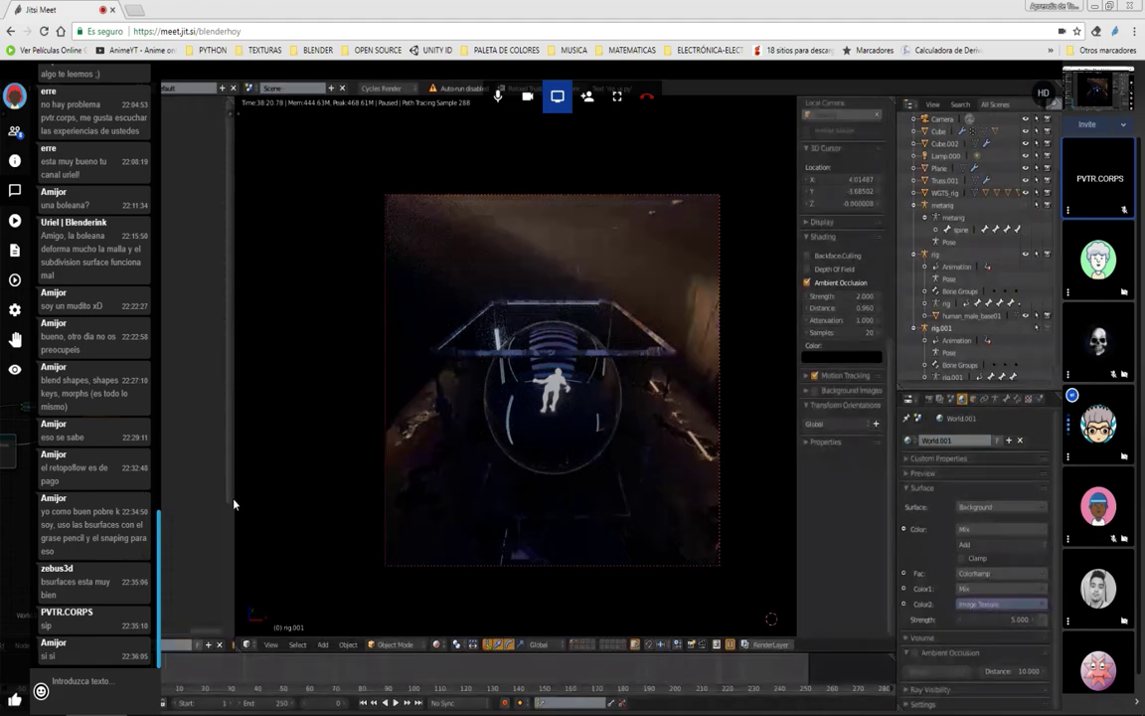
# Toggle the members list and shared document pane, ending on the chat conversation
pyautogui.click(14, 130)
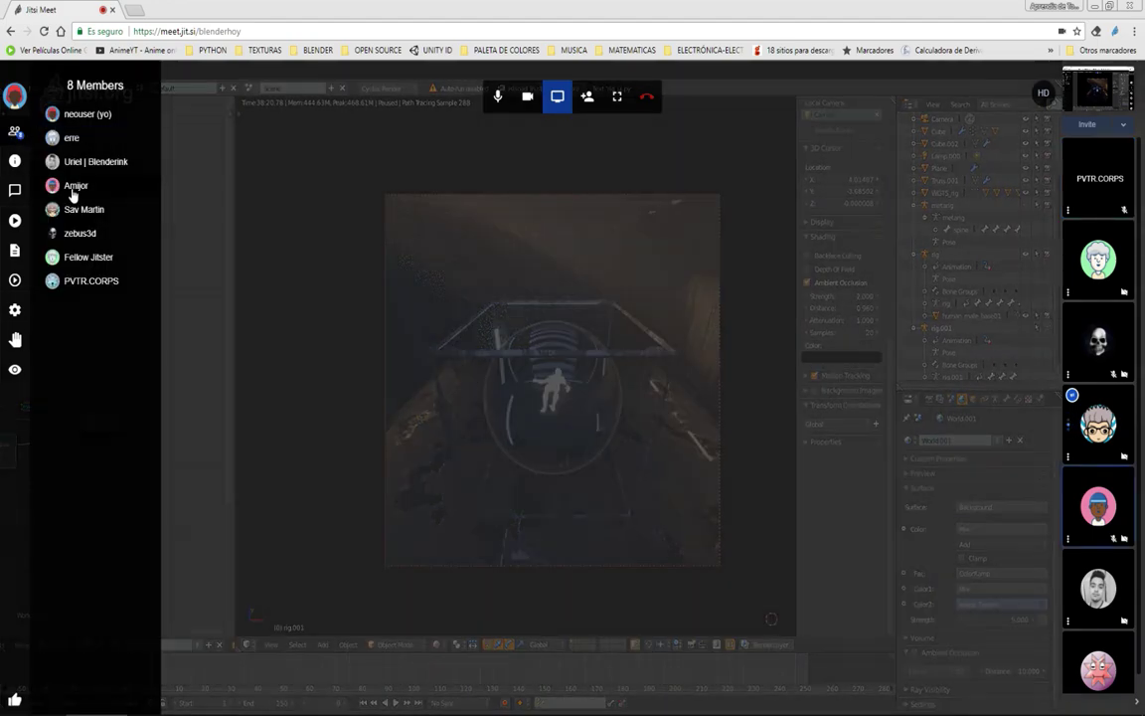
pyautogui.click(13, 133)
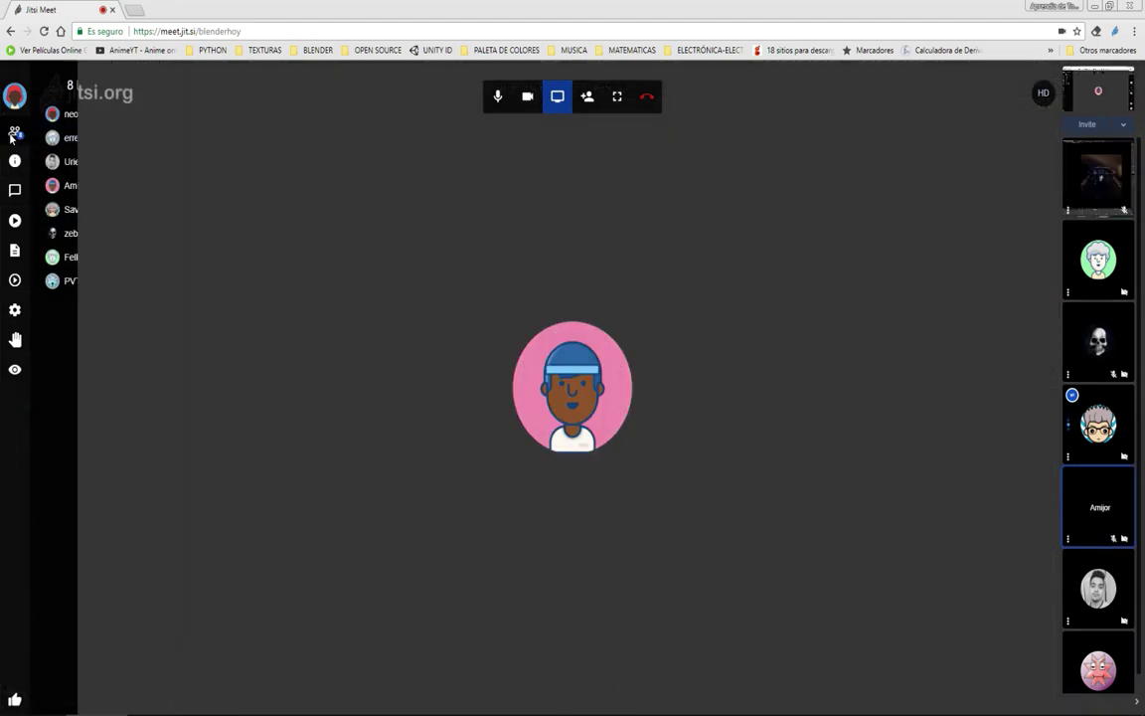
pyautogui.click(14, 132)
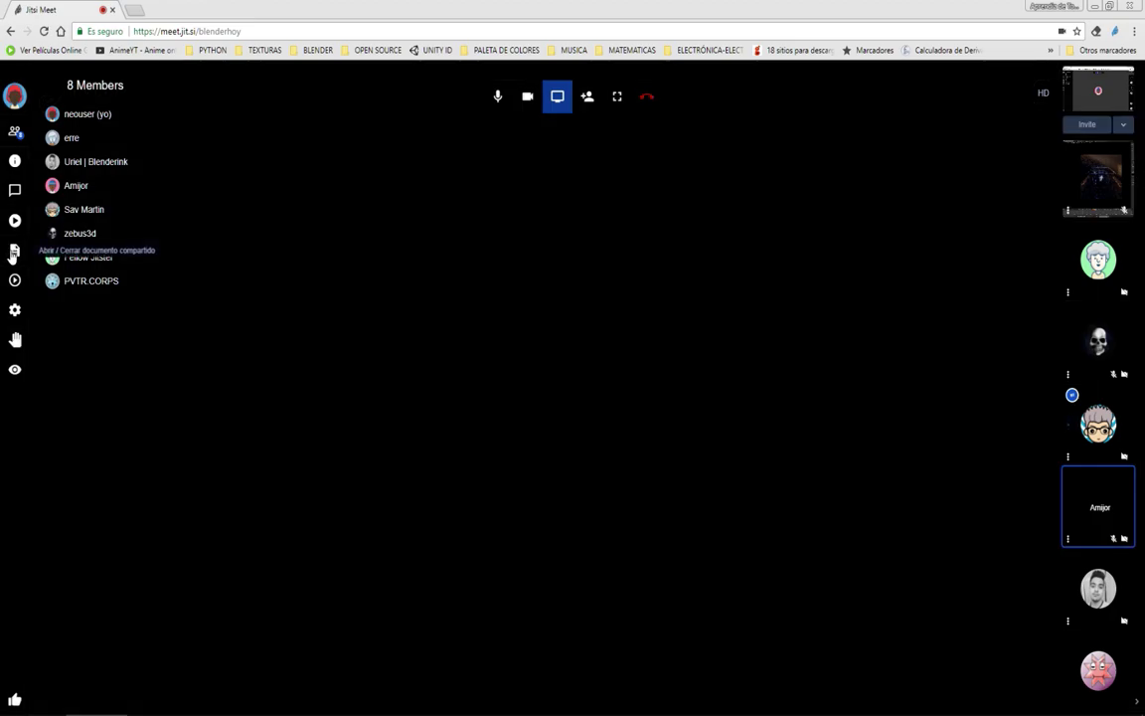
pyautogui.click(14, 251)
pyautogui.click(14, 252)
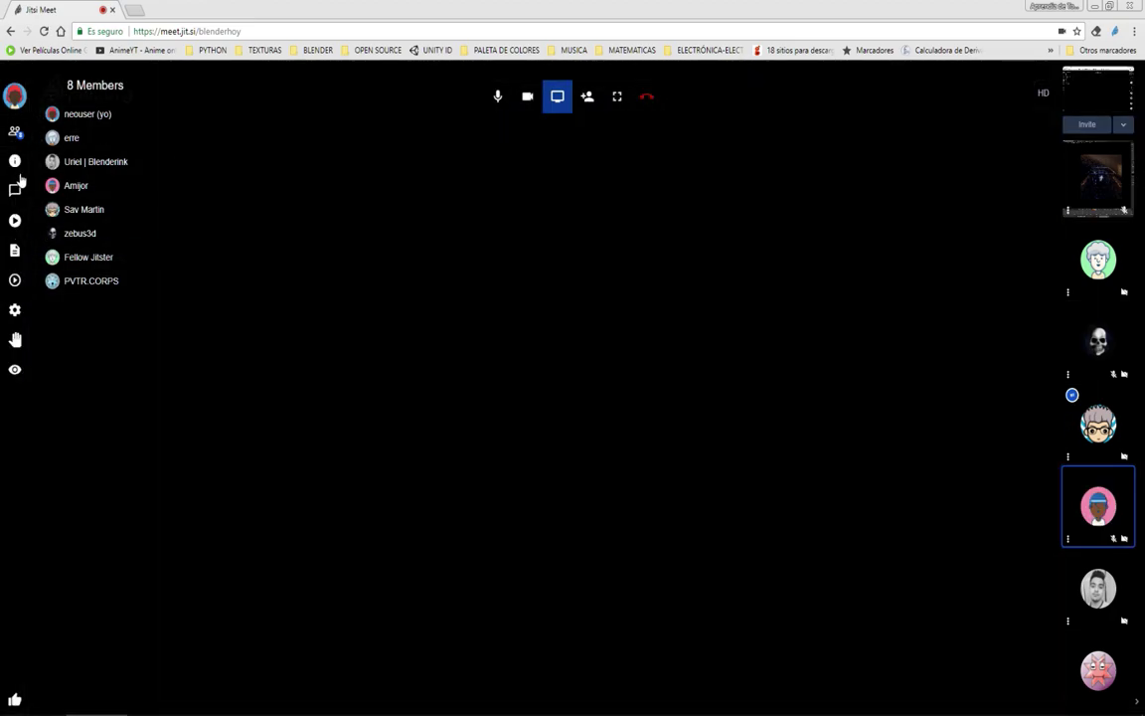
pyautogui.click(15, 188)
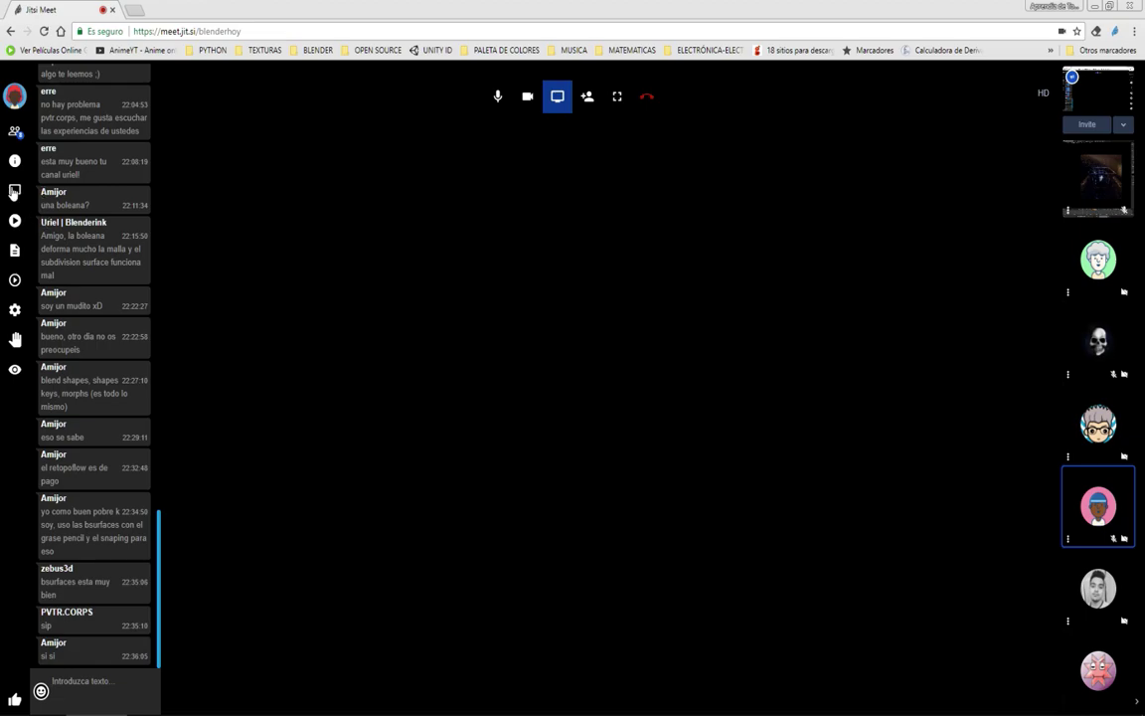
# Flip between the members list and chat, scrolling through the chat messages
pyautogui.click(14, 129)
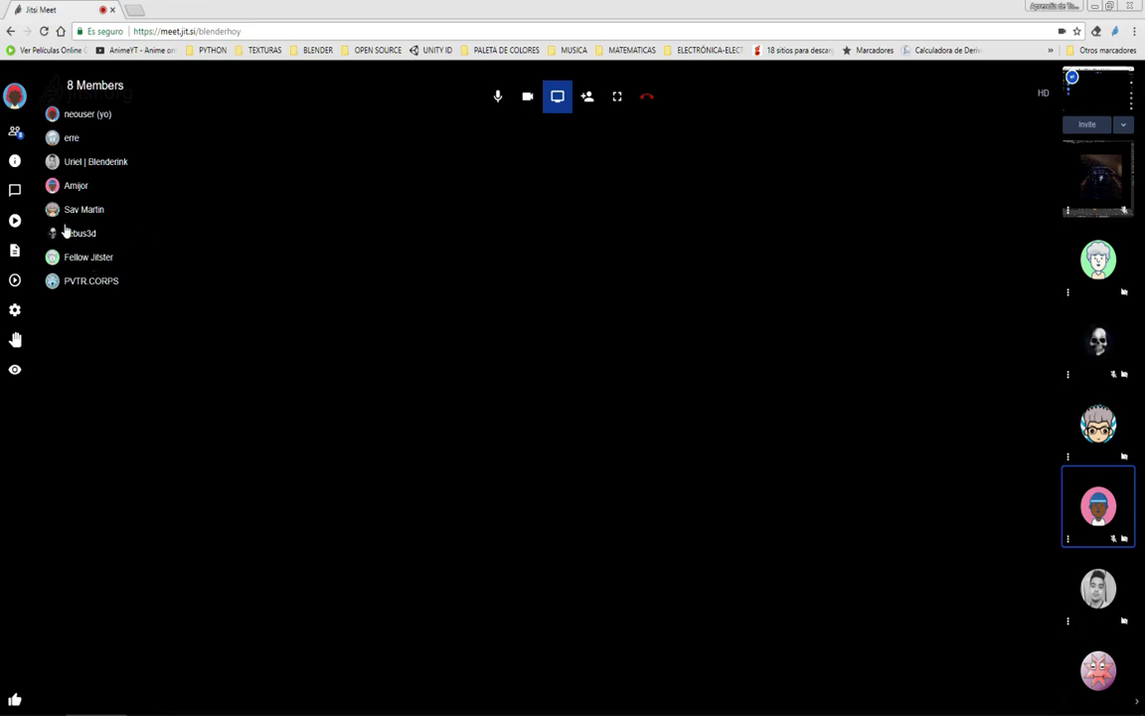
pyautogui.click(13, 133)
pyautogui.click(14, 131)
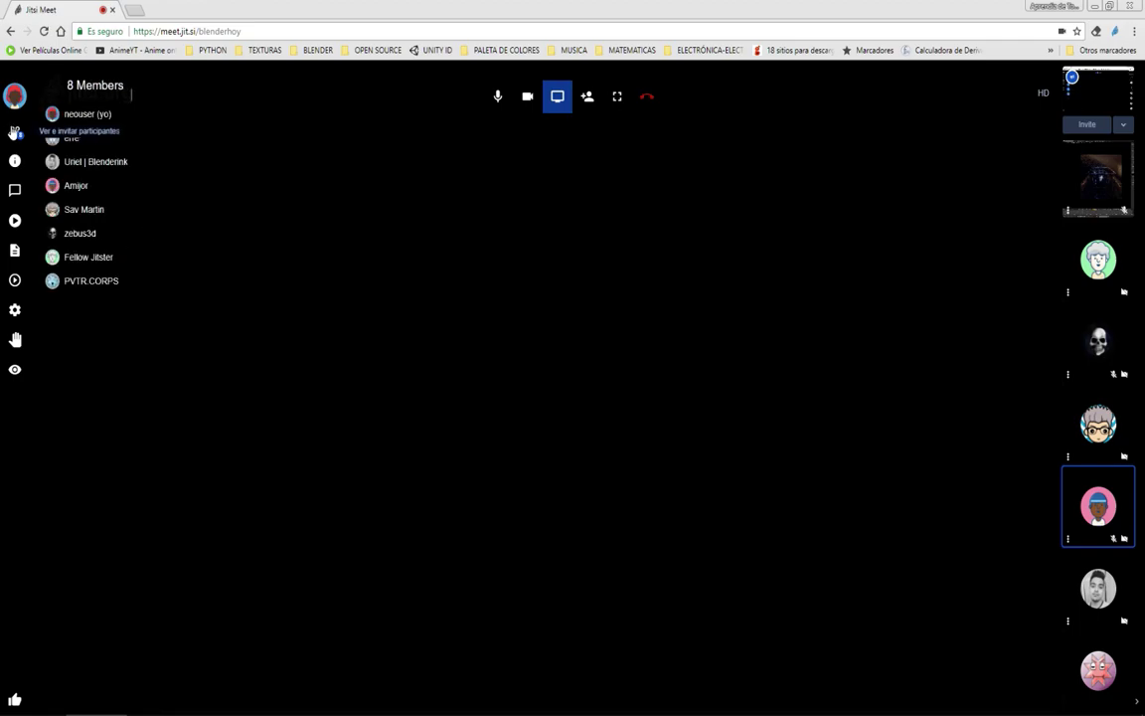
pyautogui.click(14, 189)
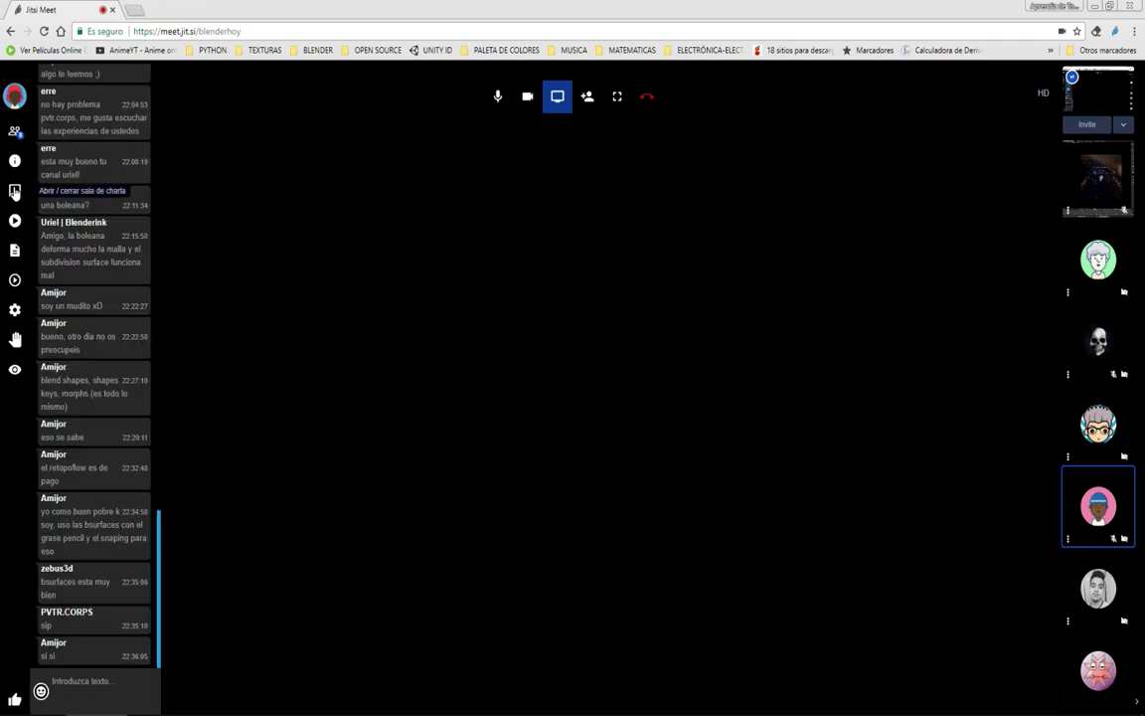
pyautogui.scroll(-1, 124, 537)
pyautogui.scroll(1, 124, 537)
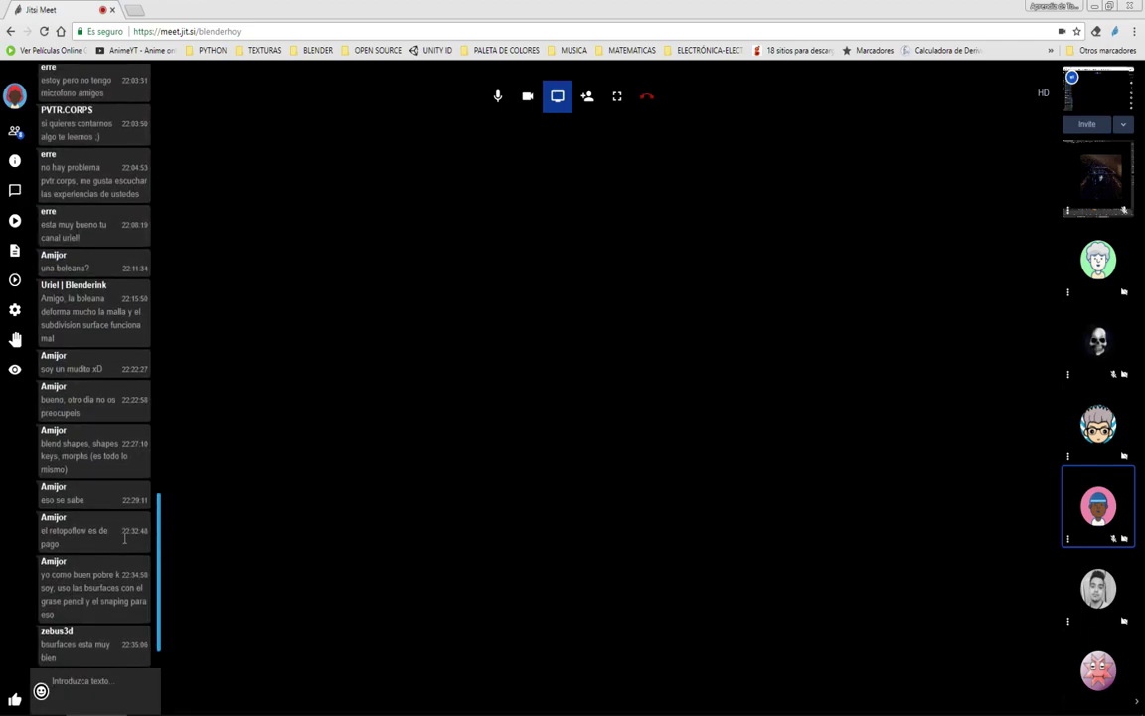
pyautogui.scroll(-1, 125, 538)
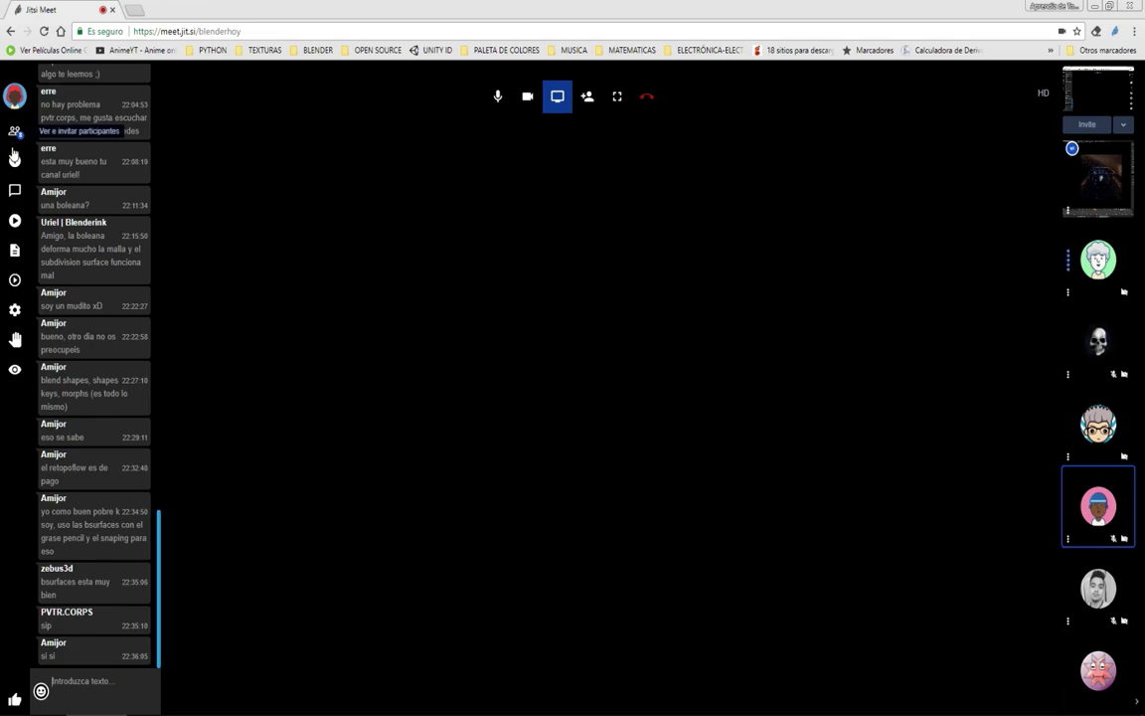
# Close and reopen the chat, then show the 8-member list in its place
pyautogui.click(14, 191)
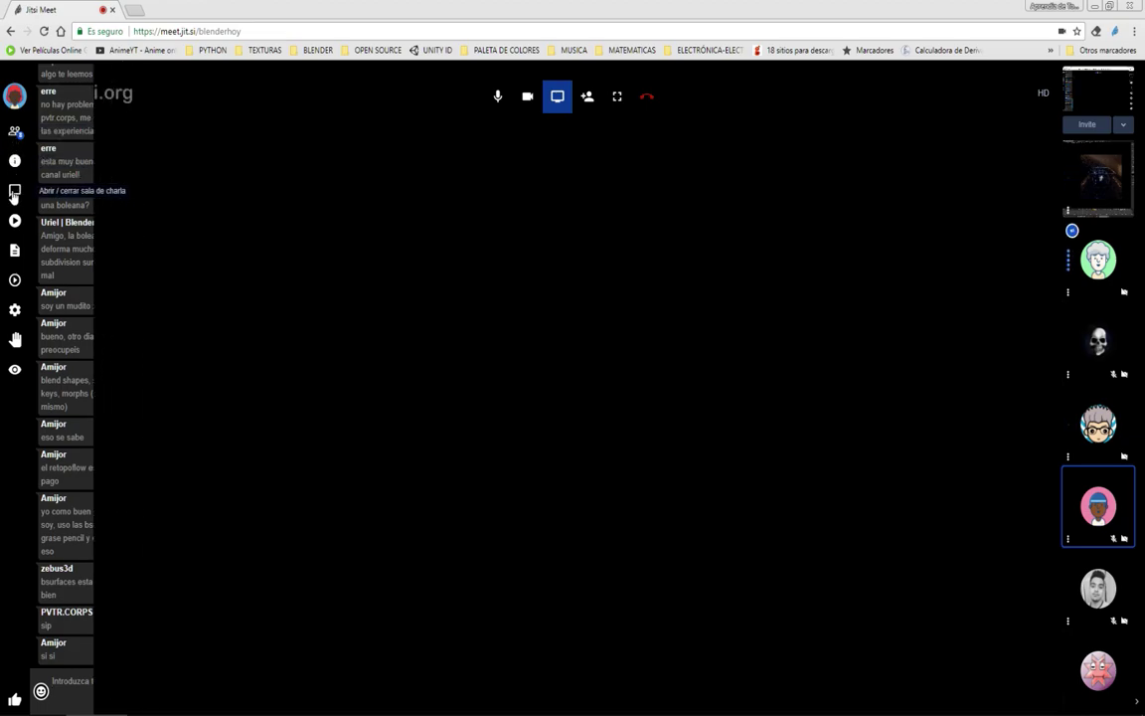
pyautogui.click(14, 192)
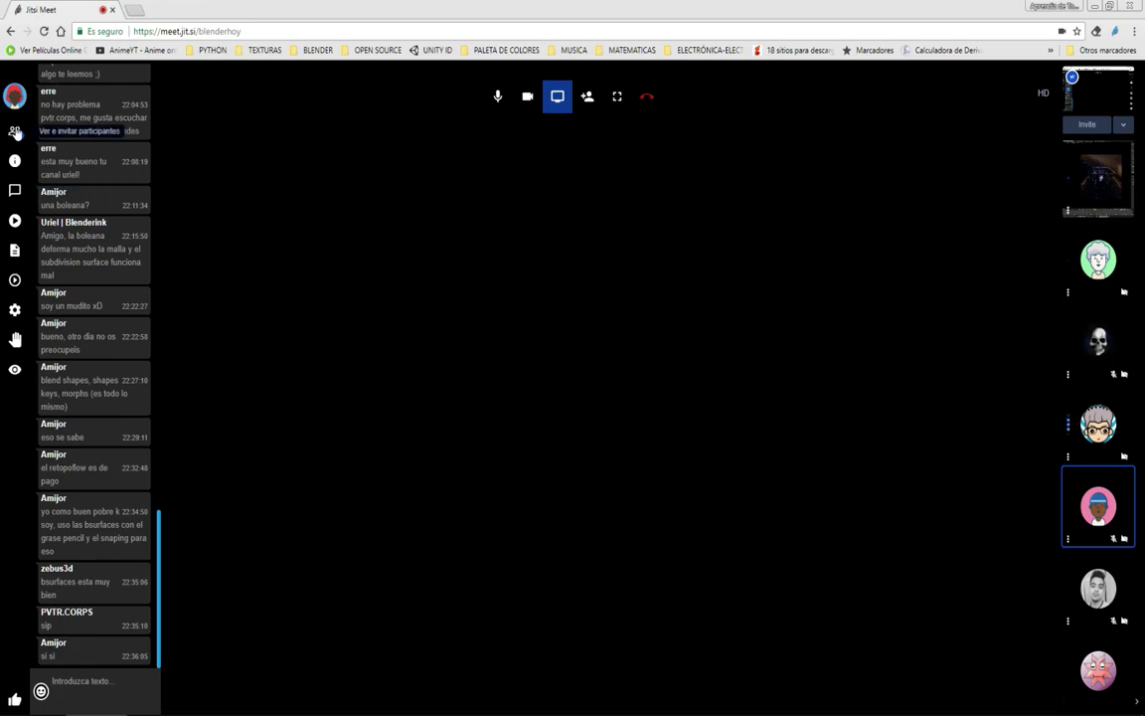
pyautogui.click(15, 131)
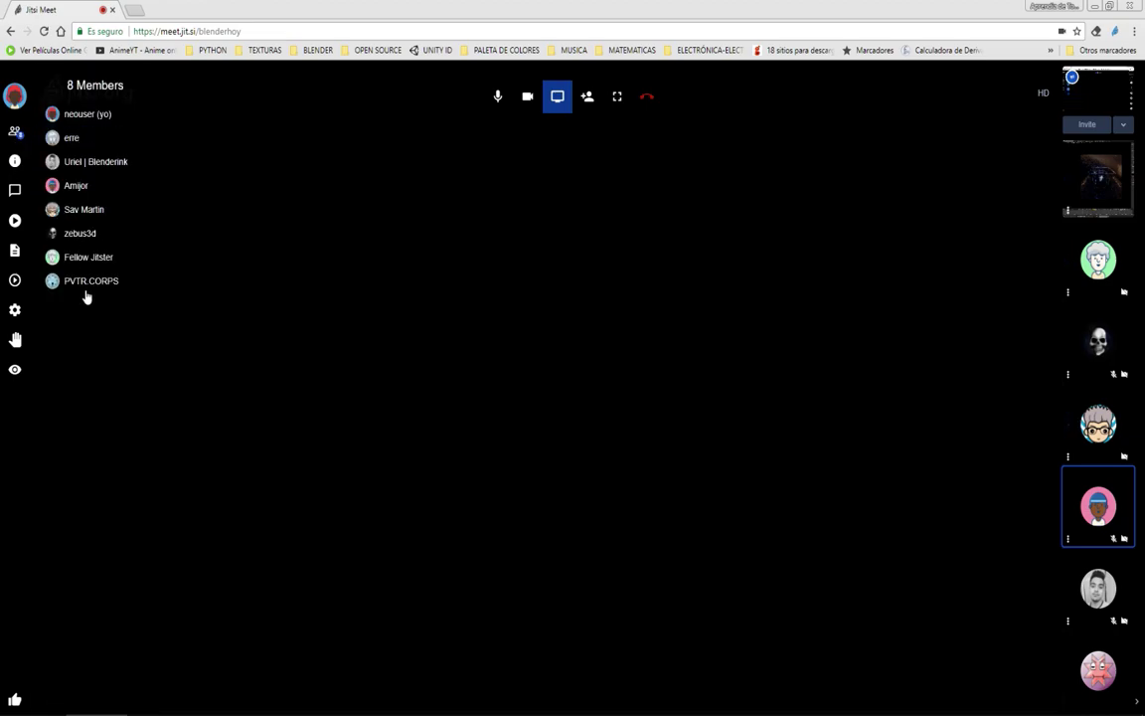
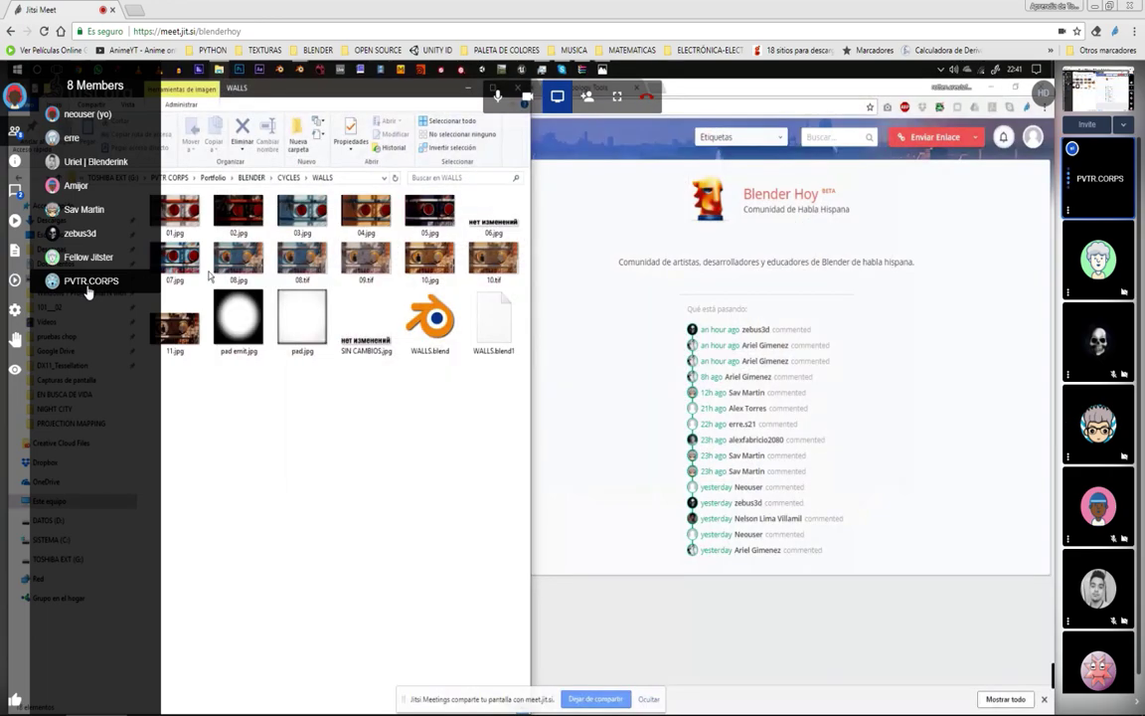
# Close the members panel and open the rusty wall render 08.tif in the Photos viewer
pyautogui.click(379, 430)
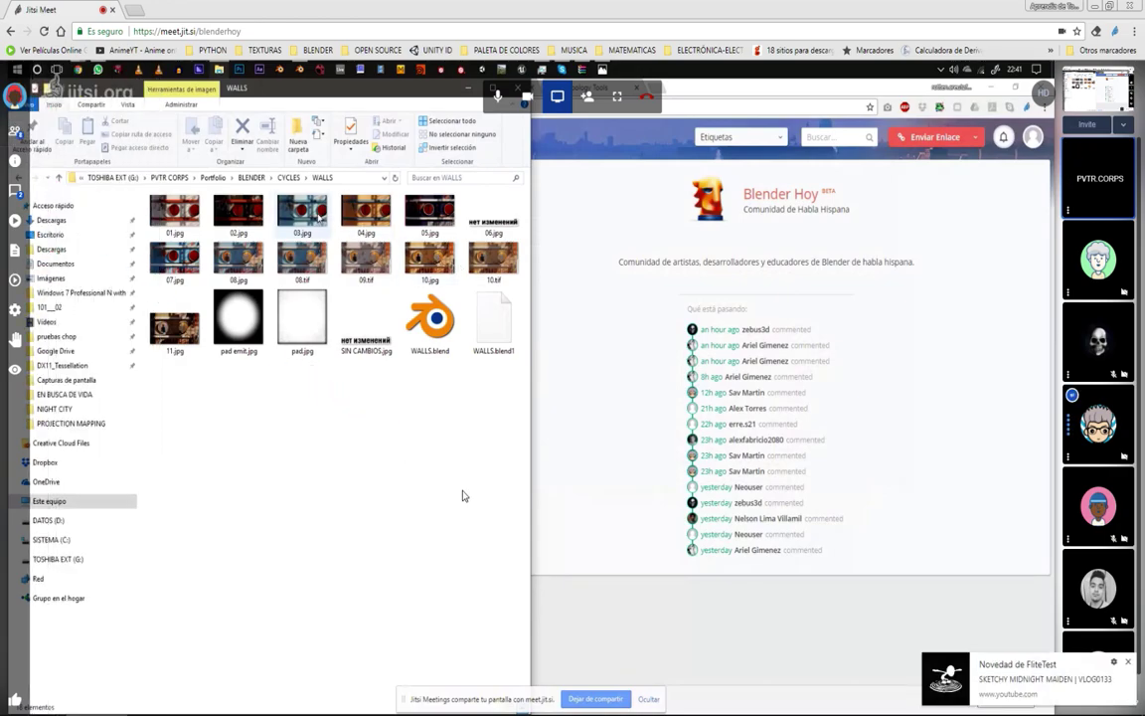
pyautogui.doubleClick(294, 275)
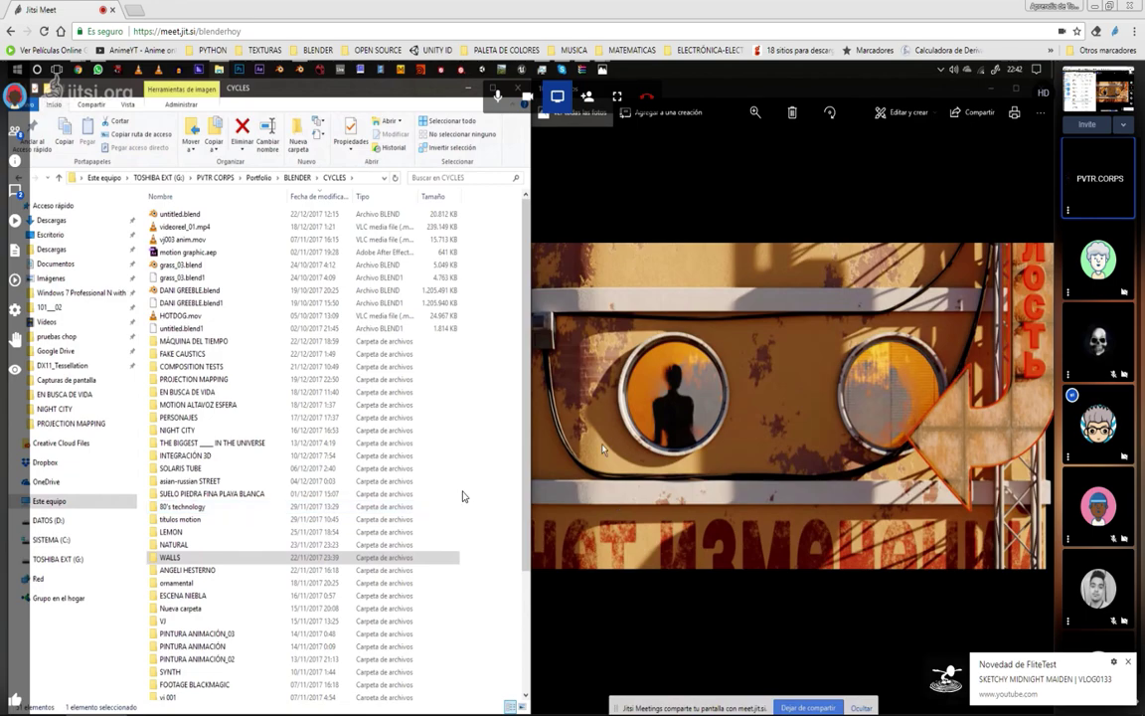
pyautogui.doubleClick(199, 573)
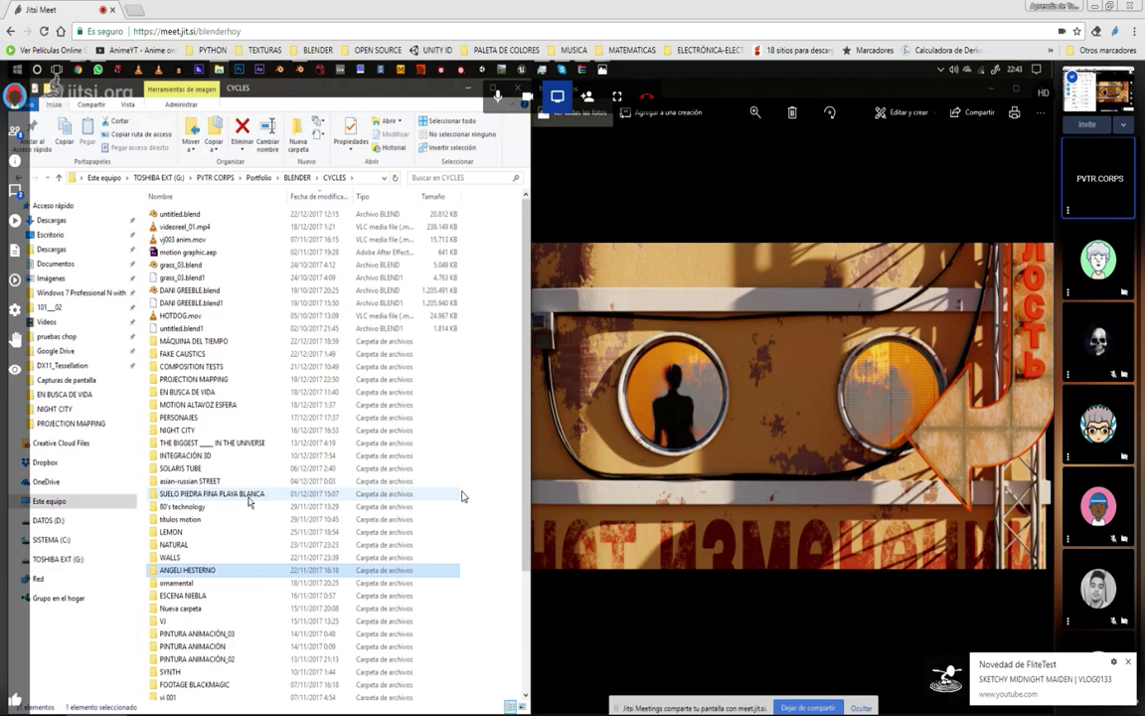
# Open the ANGELI HESTERNO and 05 folders and show the behance04.jpg render full size
pyautogui.doubleClick(157, 569)
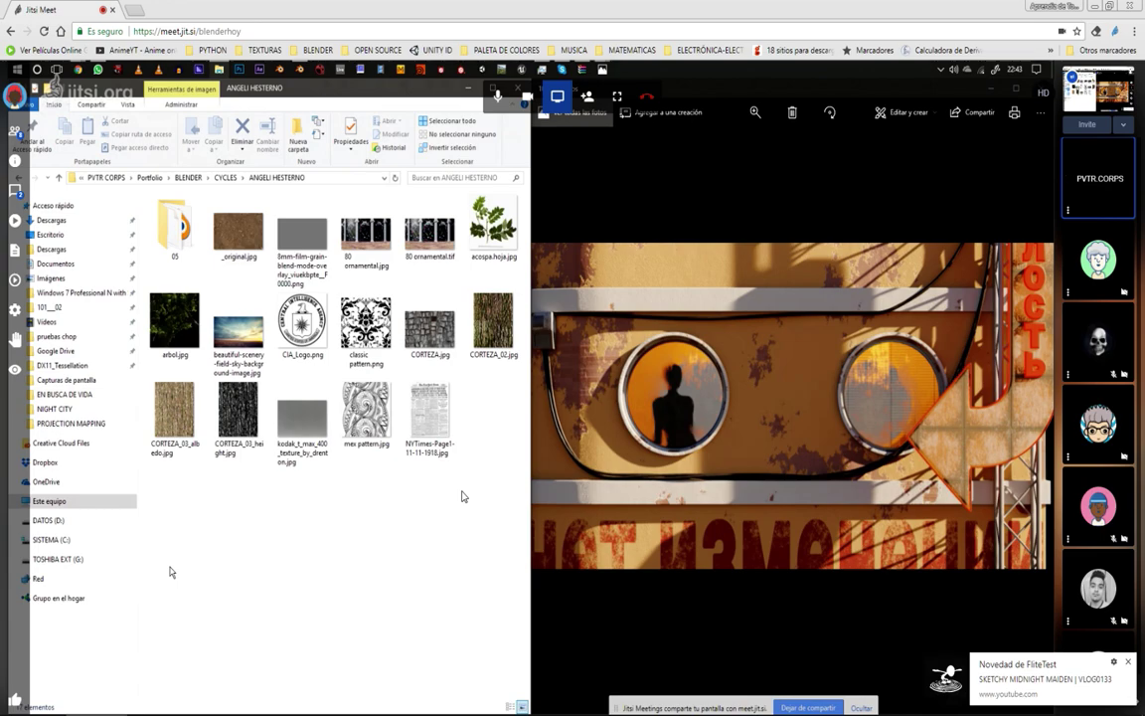
pyautogui.doubleClick(175, 229)
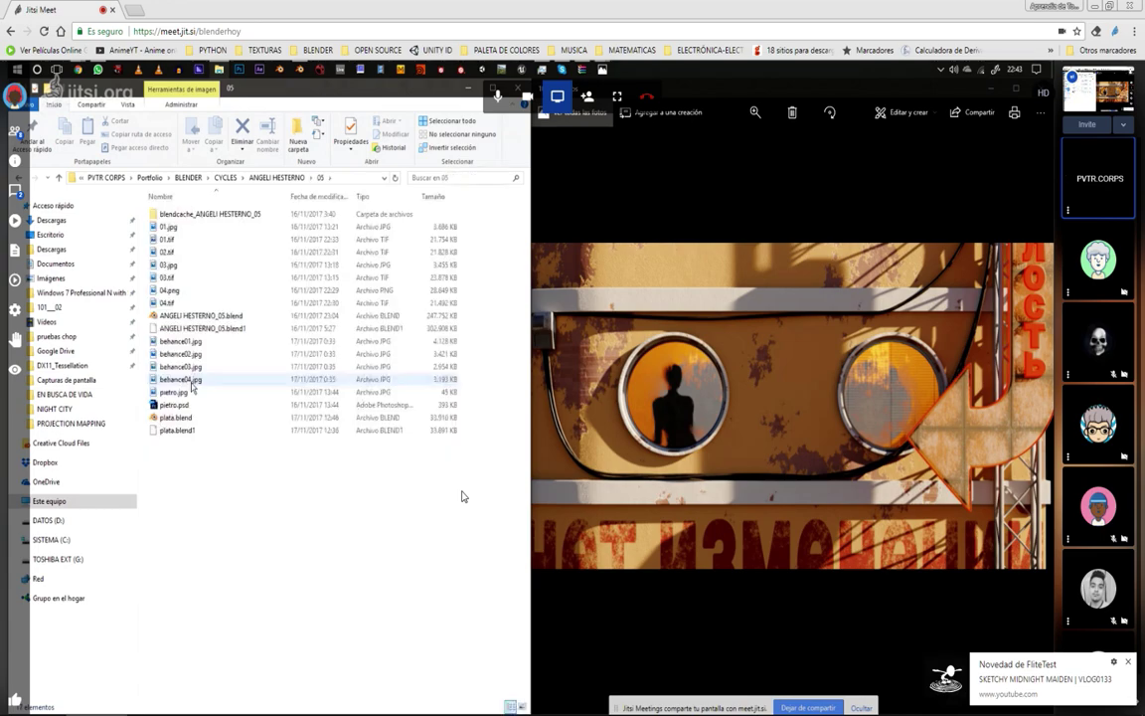
pyautogui.doubleClick(192, 386)
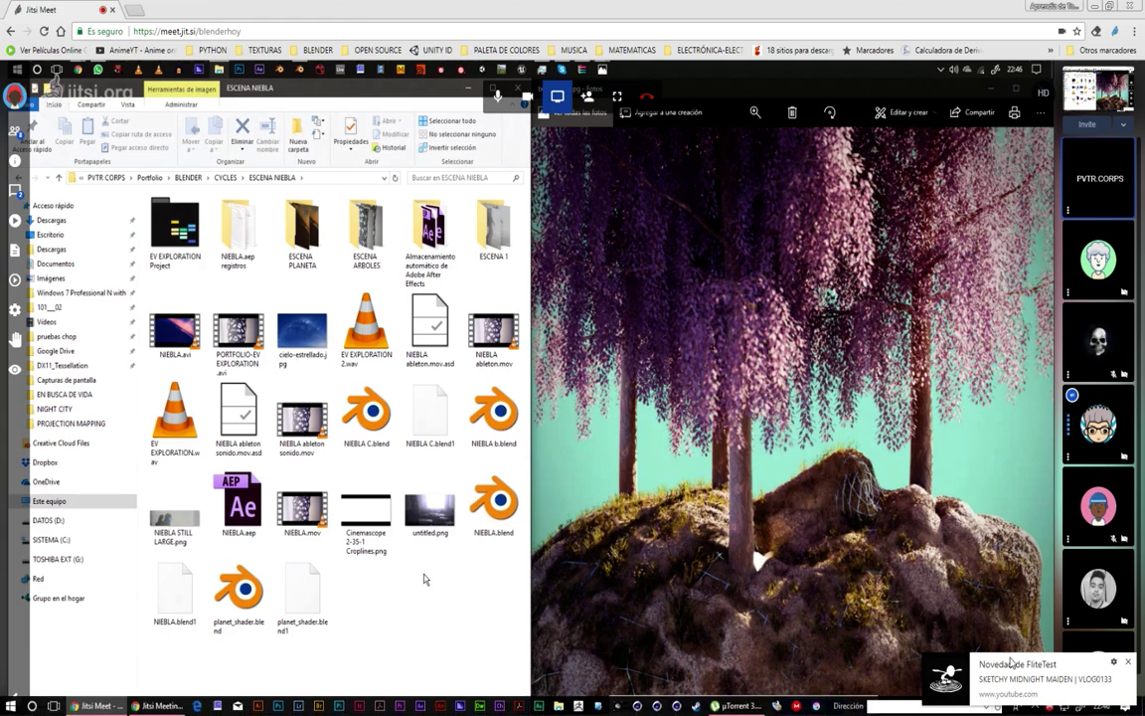
# Show untitled.png full size, then hang up and open the GeForce Experience overlay with Alt+Z
pyautogui.click(1128, 662)
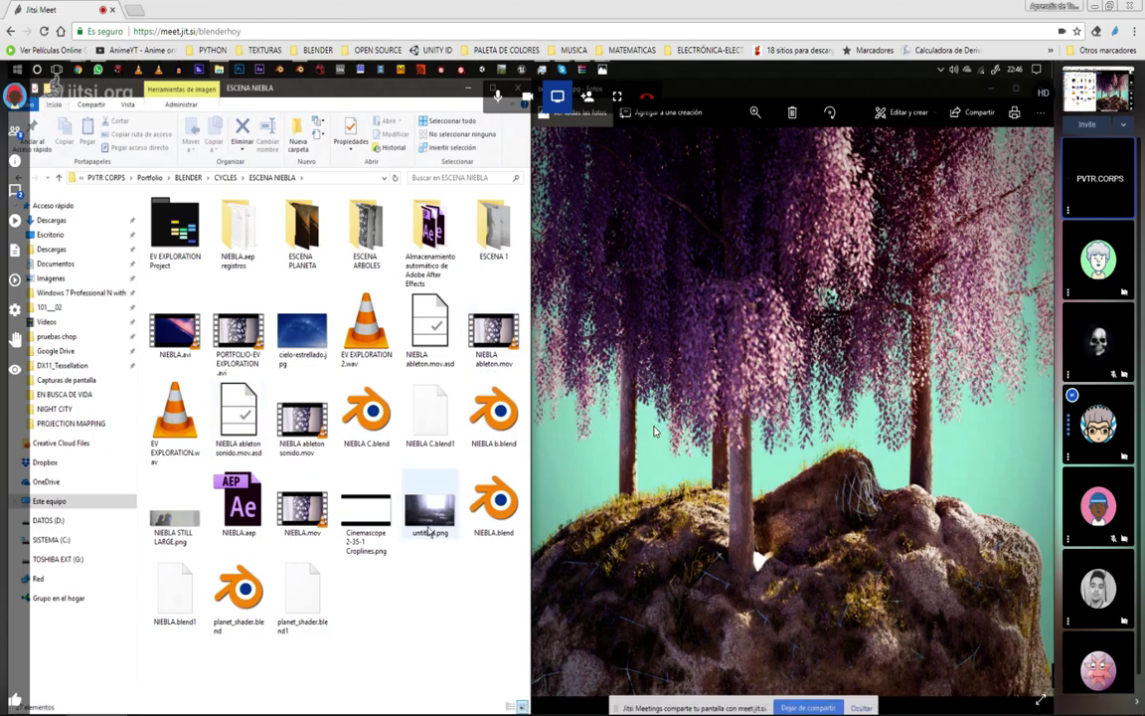
pyautogui.doubleClick(429, 530)
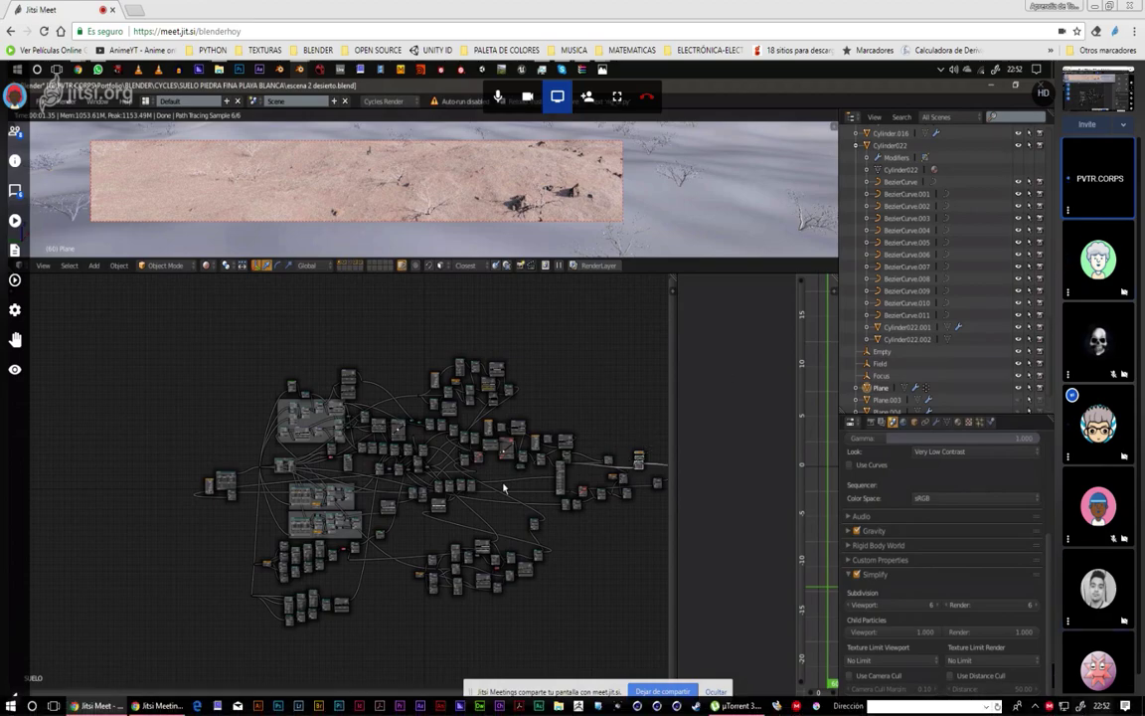
pyautogui.moveTo(647, 96)
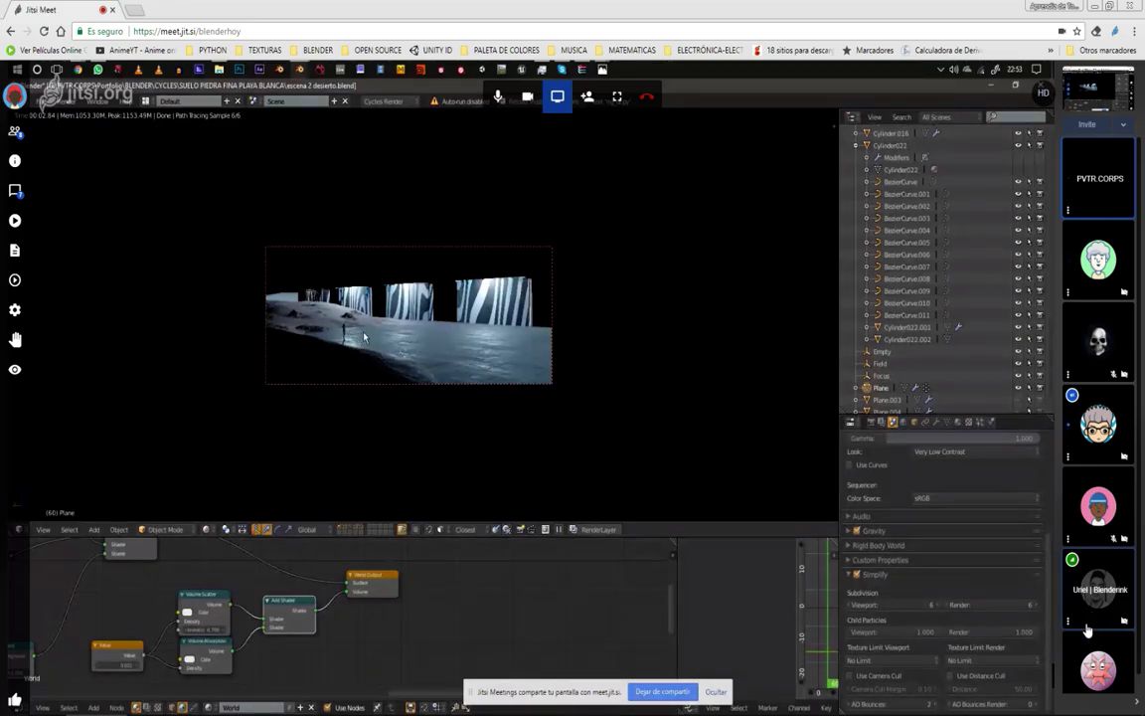
pyautogui.click(644, 102)
pyautogui.hotkey('alt', 'z')
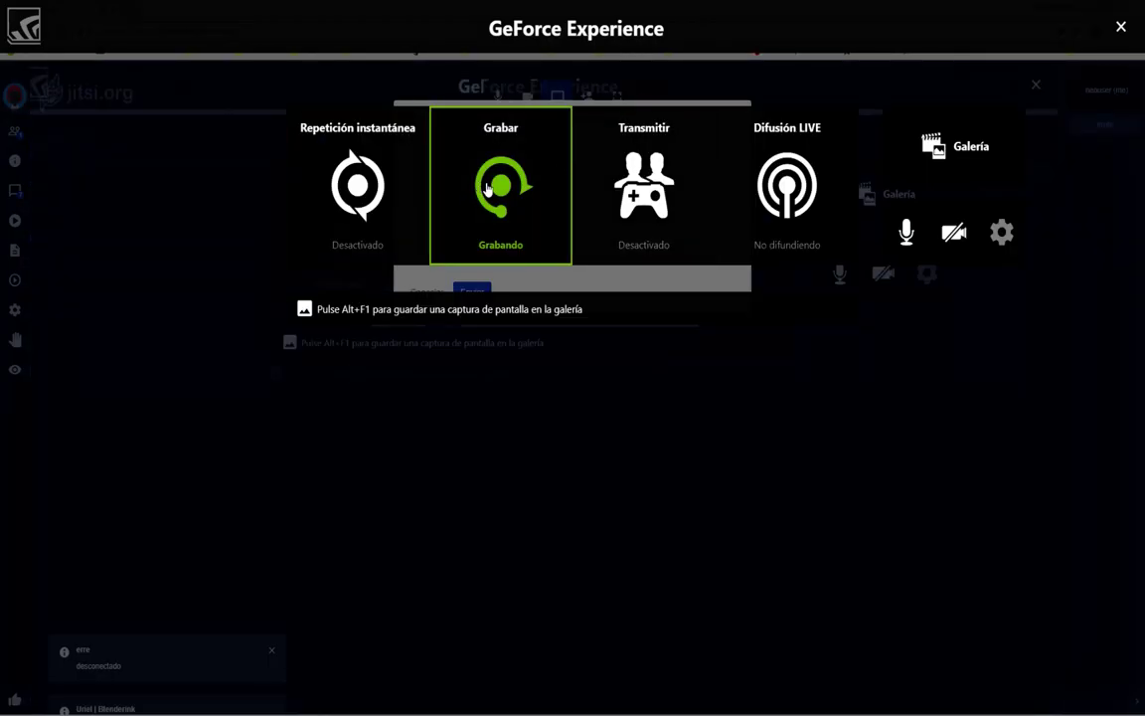